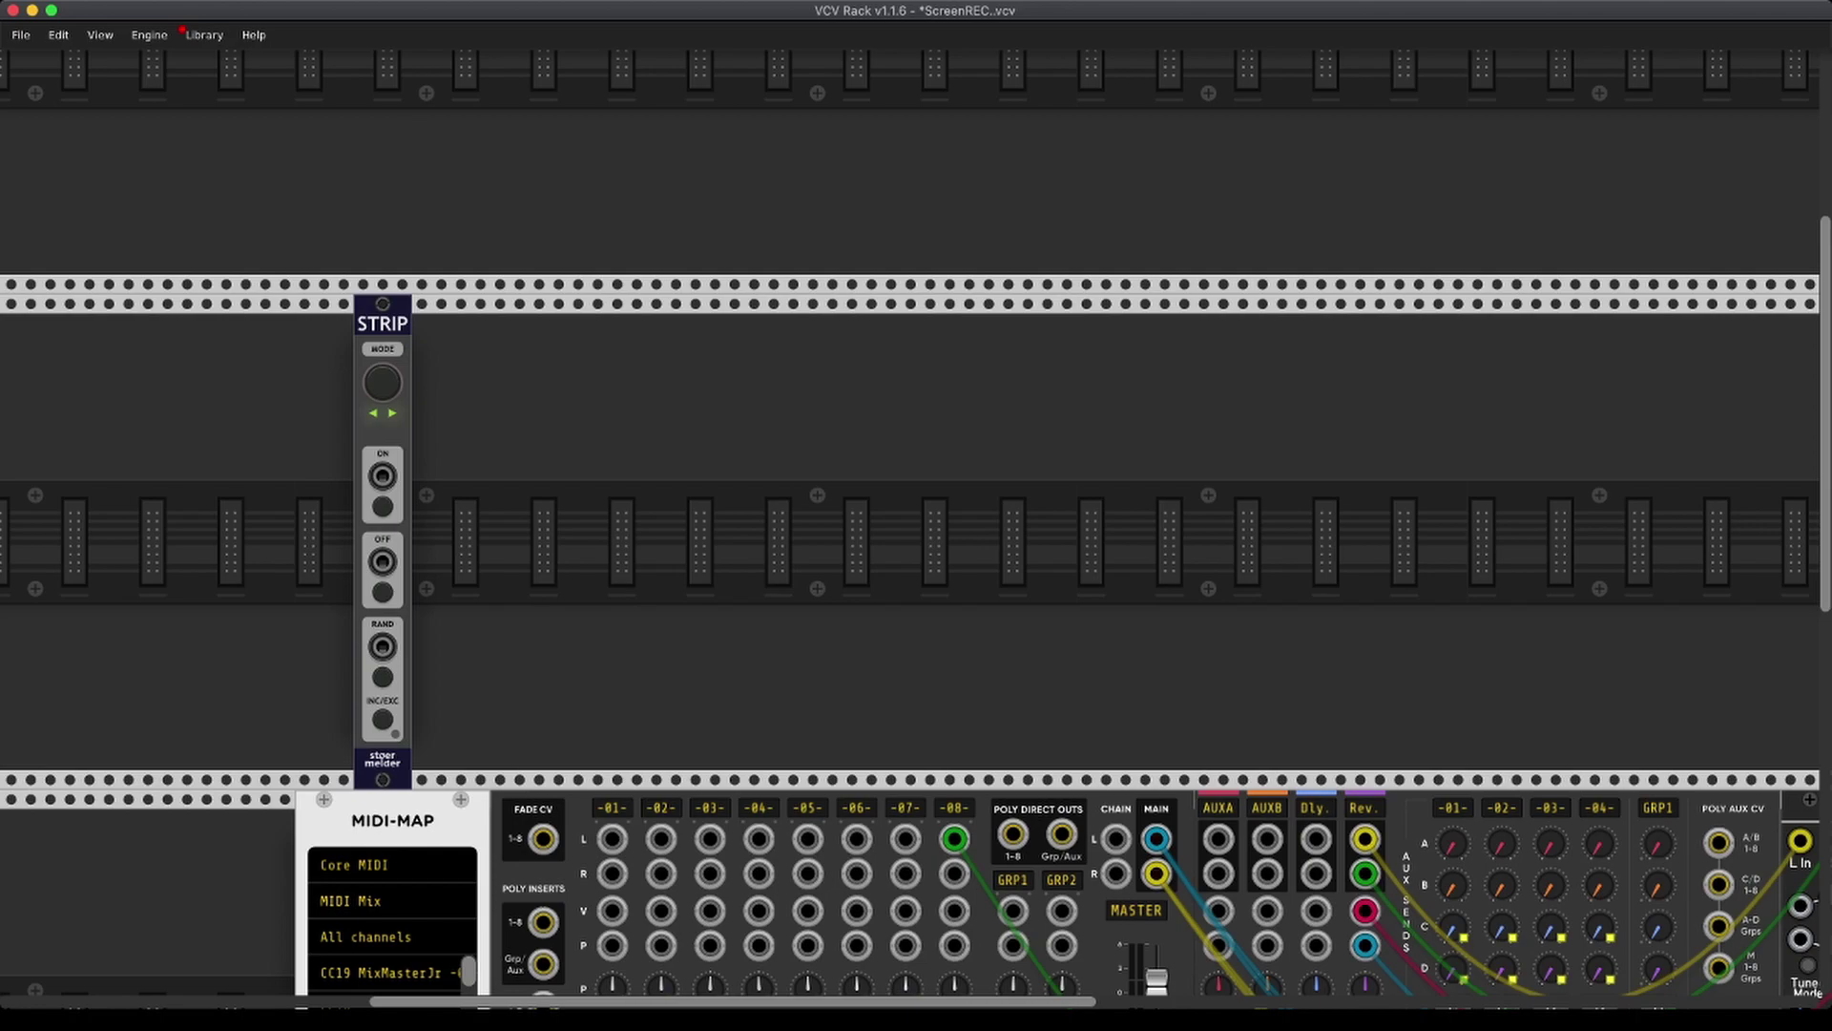
Add the Joni, modal synthesizer and mixer modules in a row on the right side of the STRIP module
right_click(632, 422)
click(644, 431)
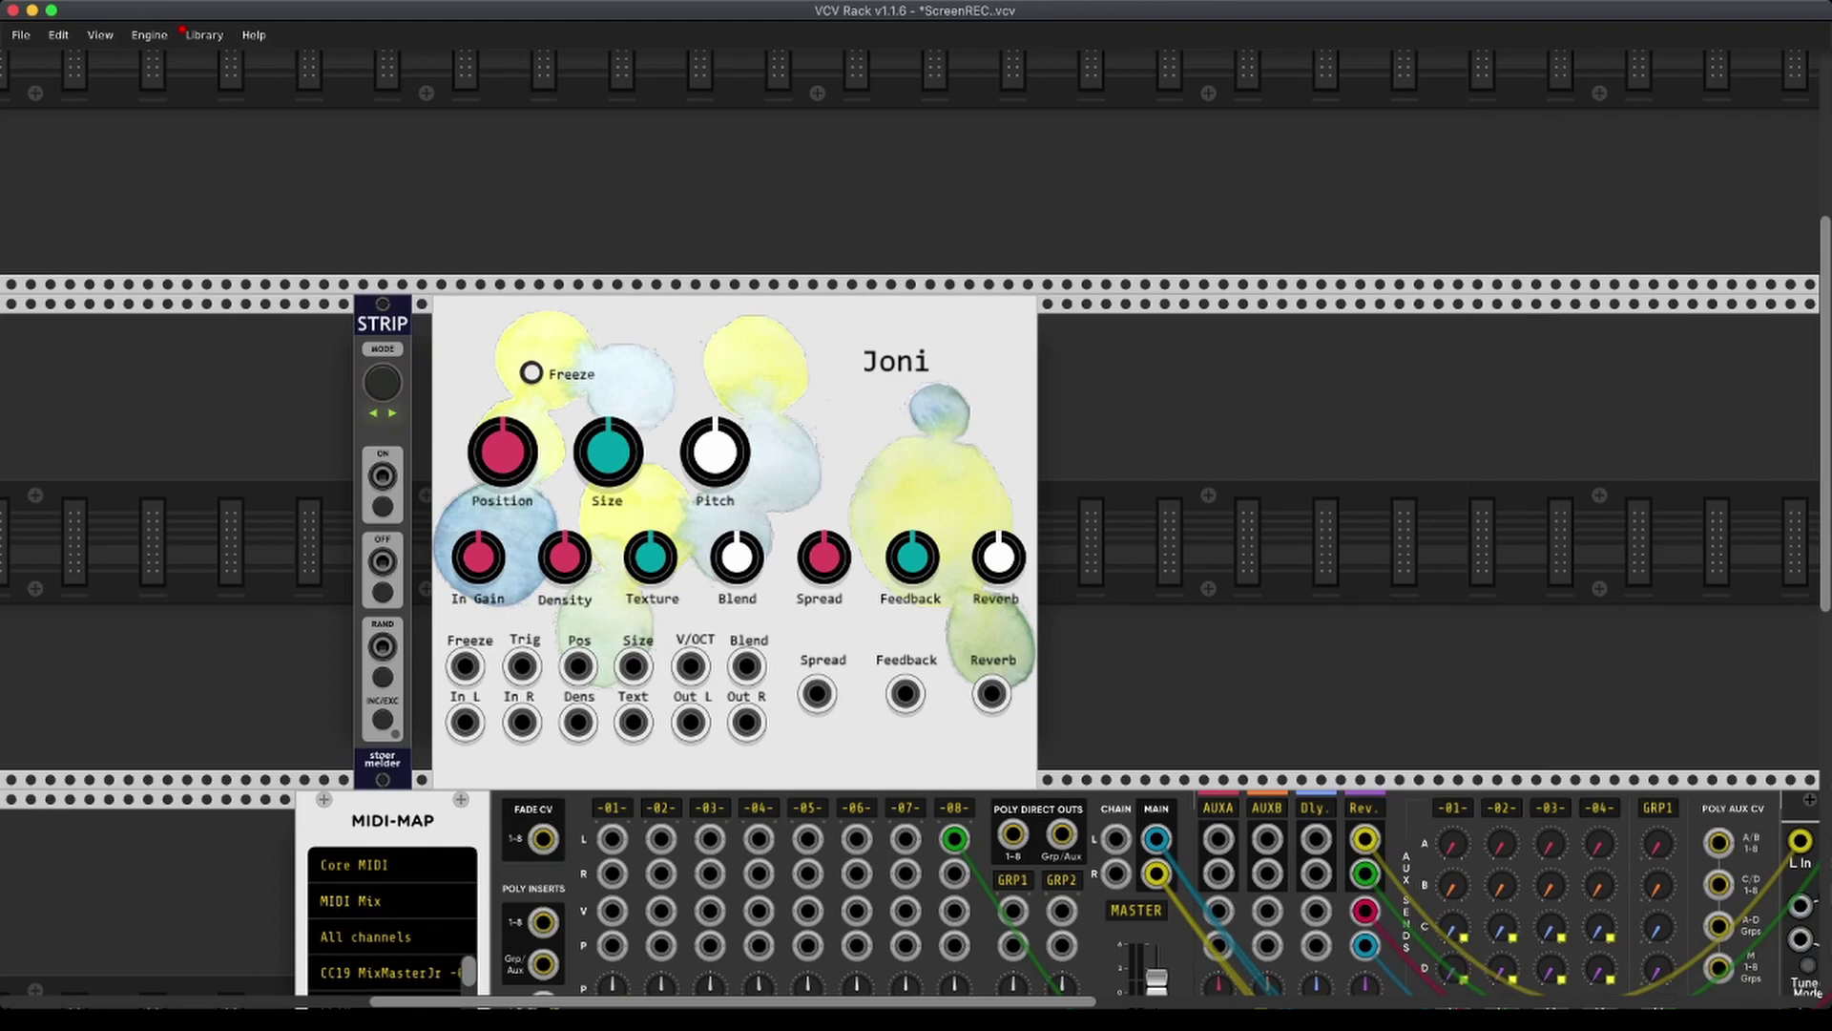
right_click(1107, 420)
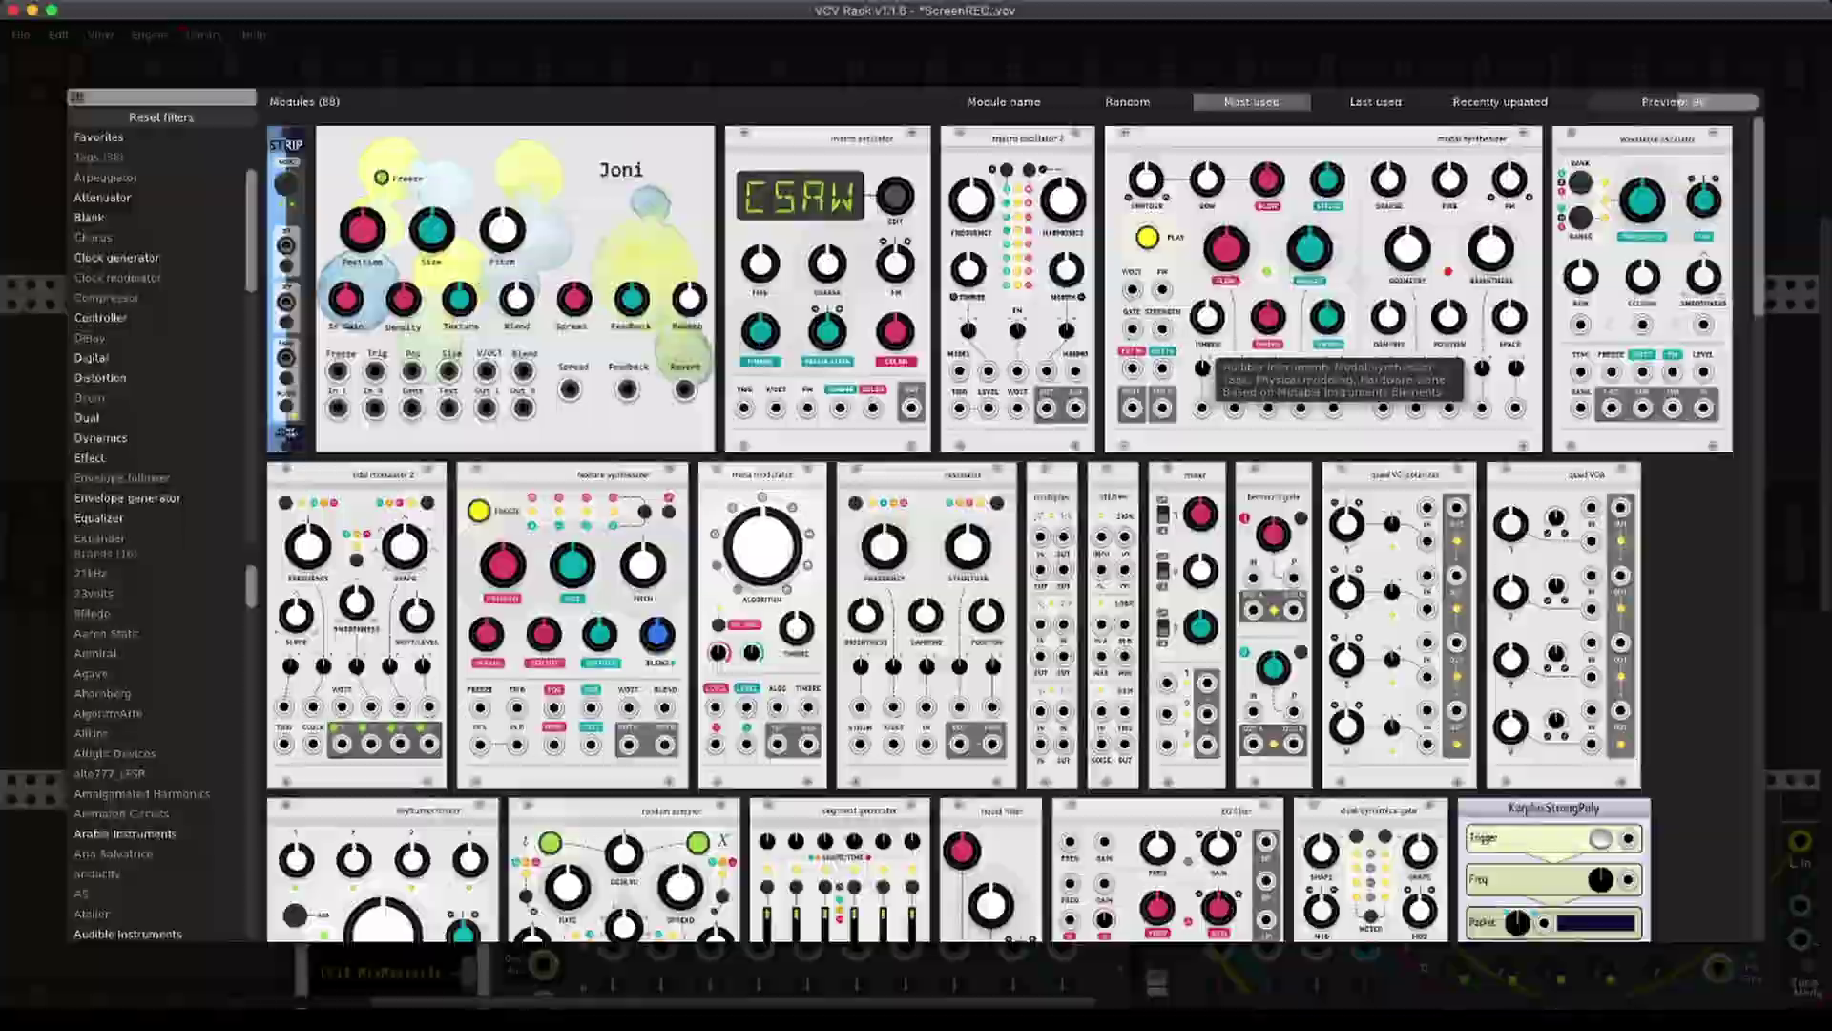
click(1201, 348)
scroll(1202, 349, right, 3)
scroll(1613, 416, right, 3)
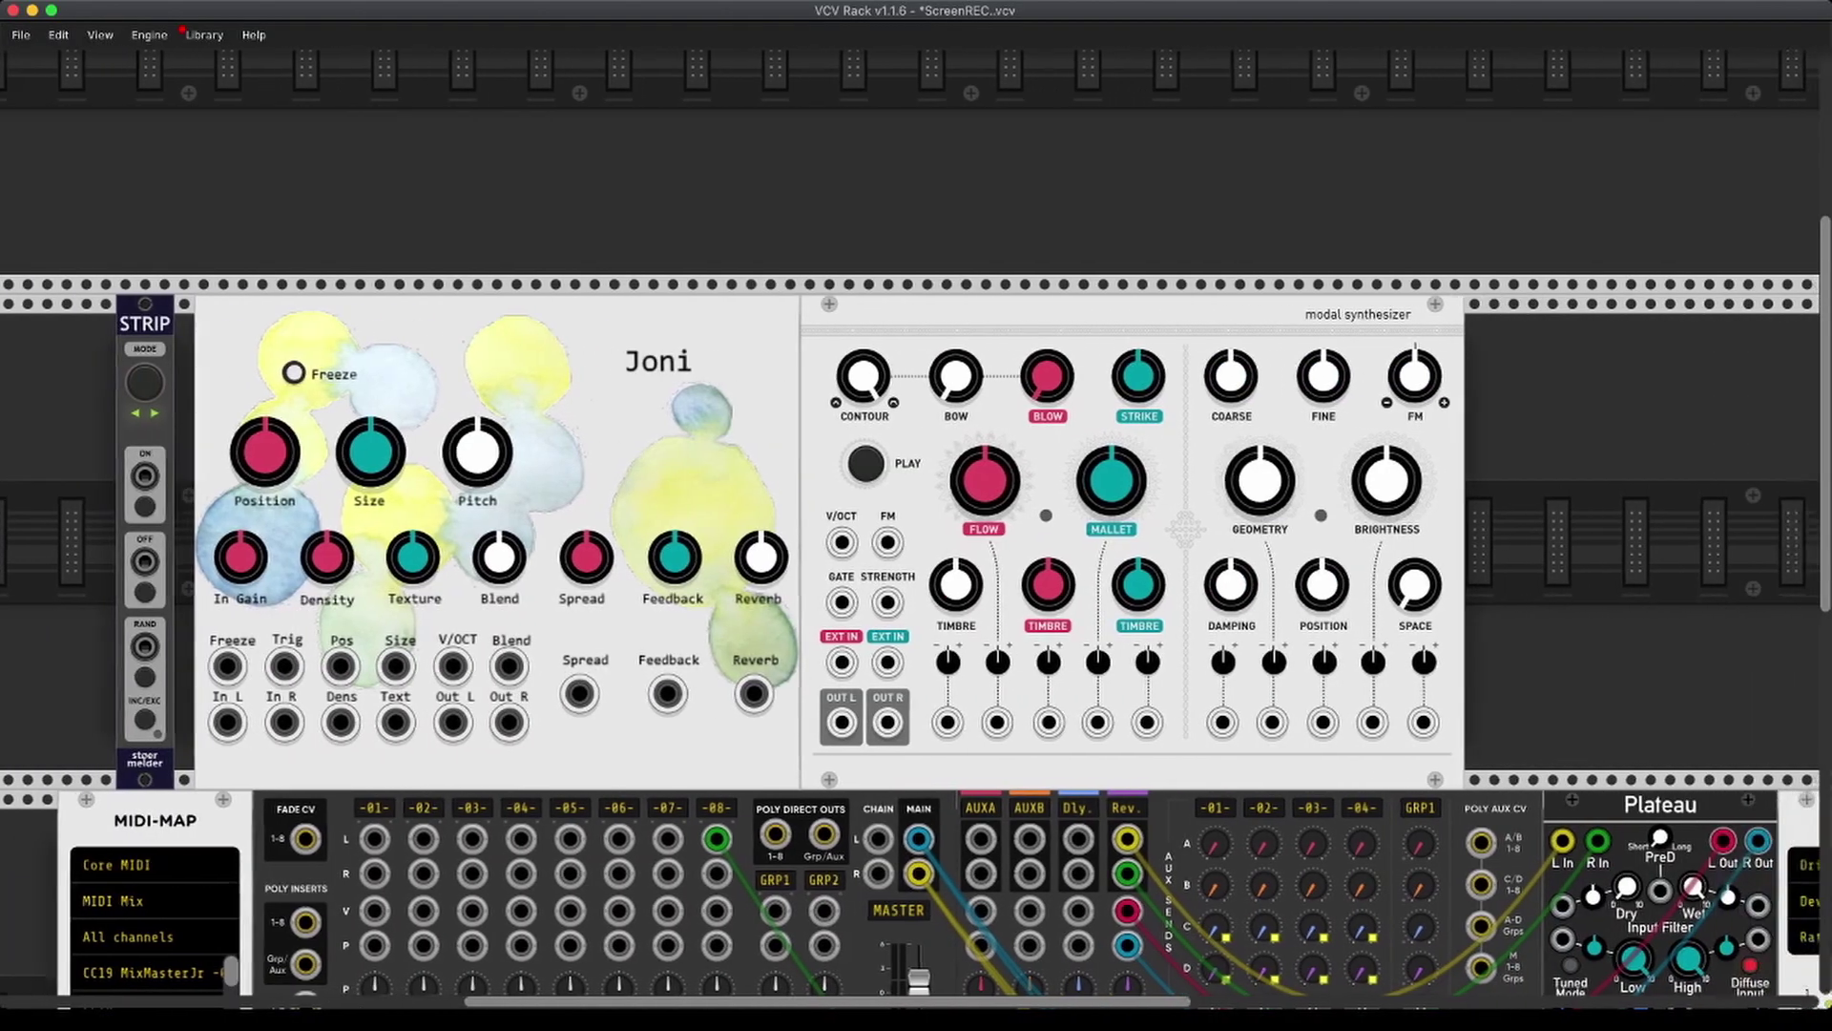
right_click(1613, 416)
click(1199, 585)
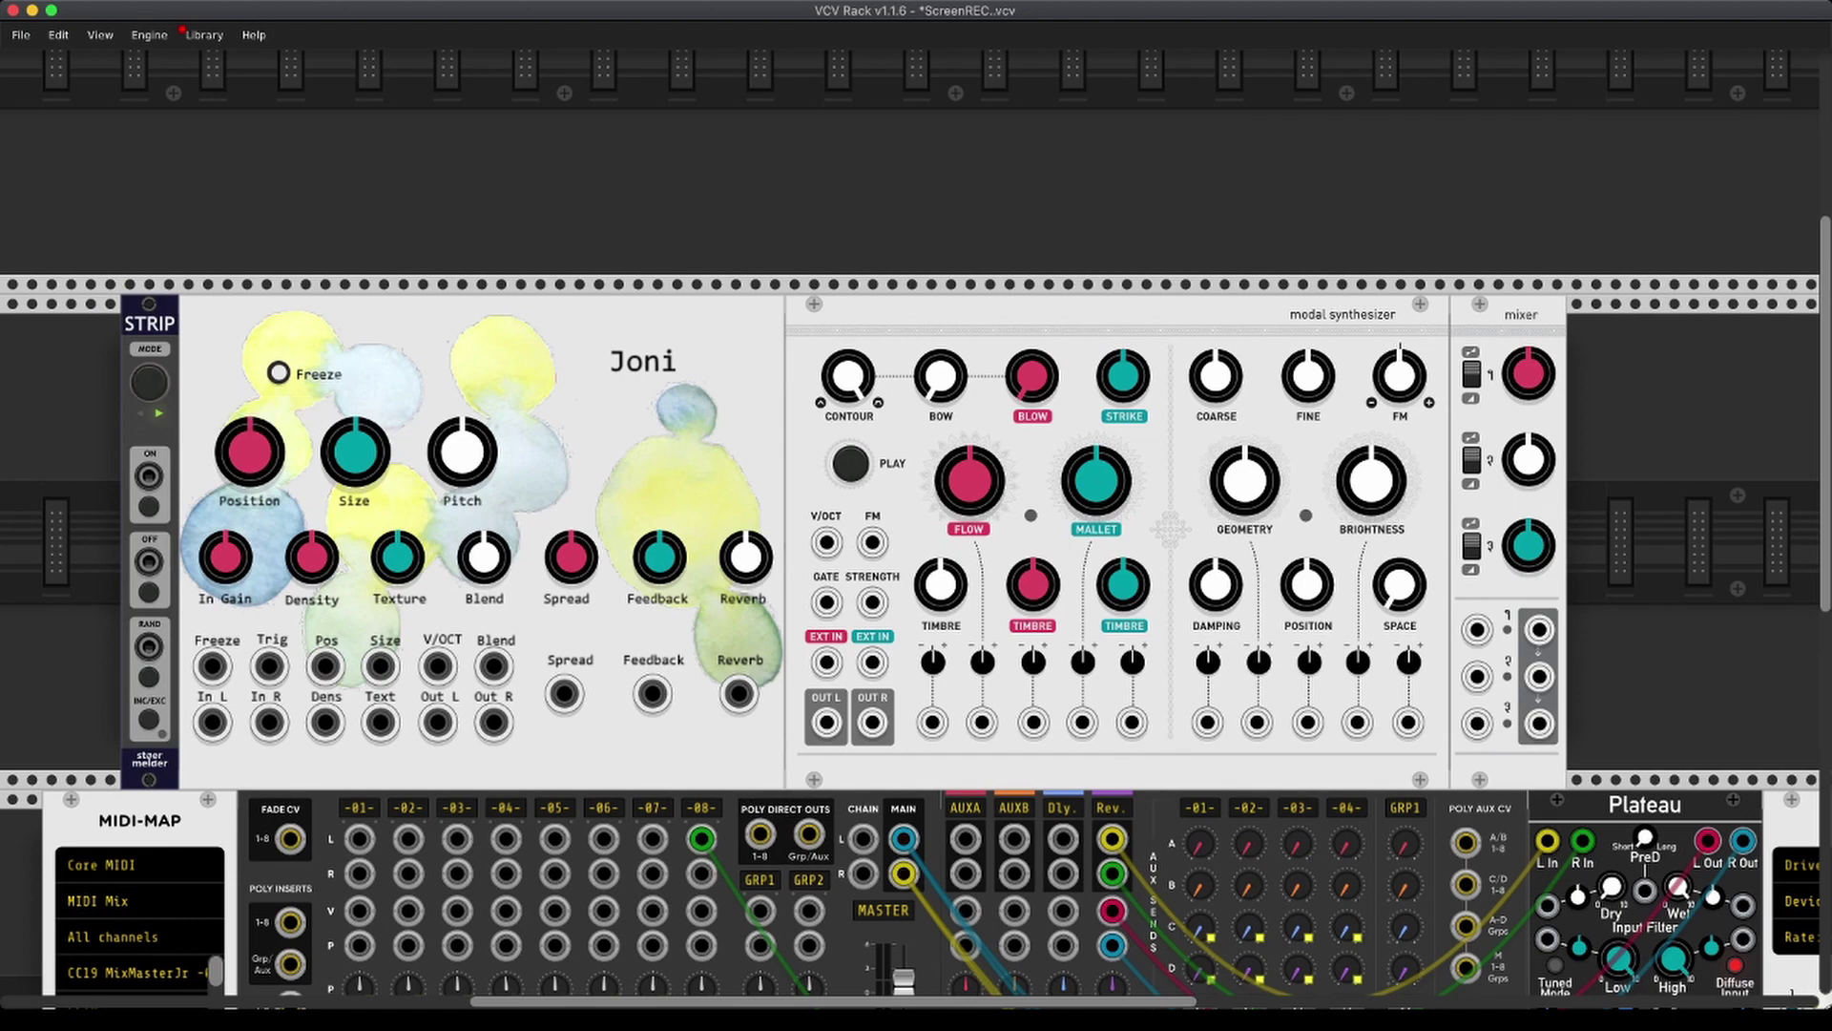
Cut the strip of modules attached to STRIP and move the empty STRIP module one rack row up
right_click(159, 331)
click(174, 667)
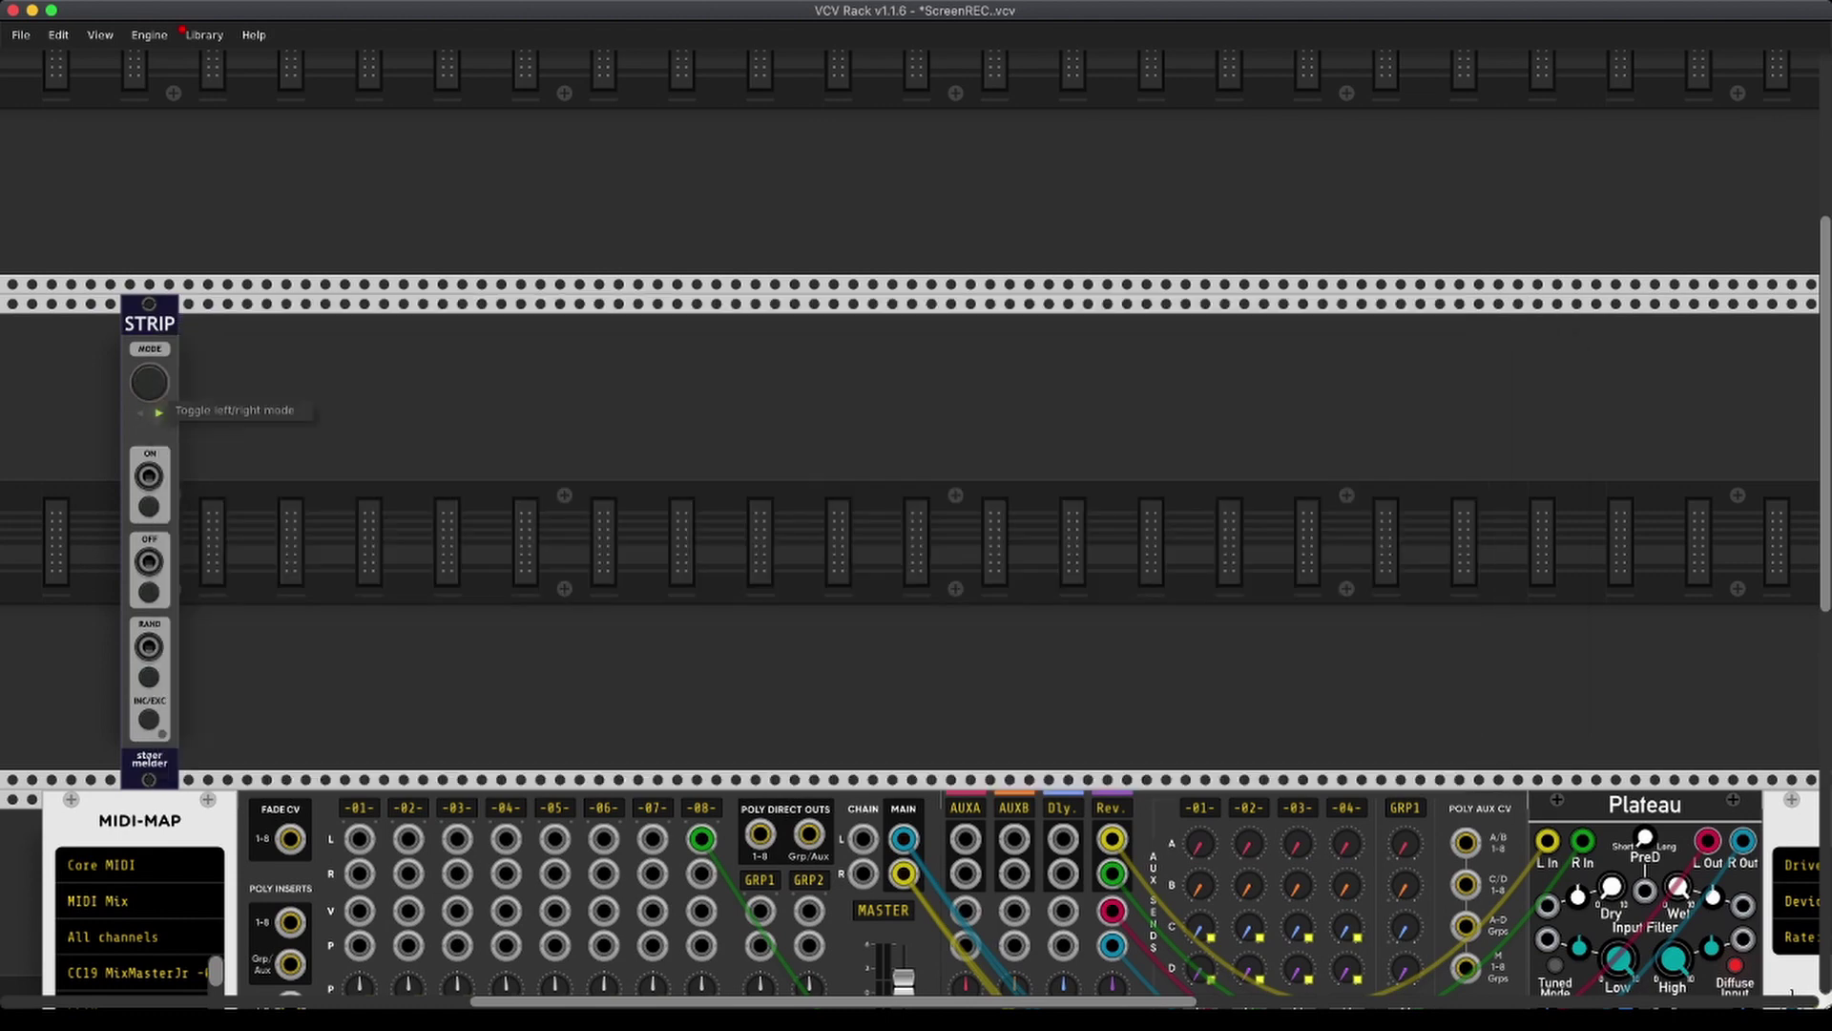
scroll(229, 420, up, 3)
drag(156, 466, 156, 114)
scroll(156, 105, up, 3)
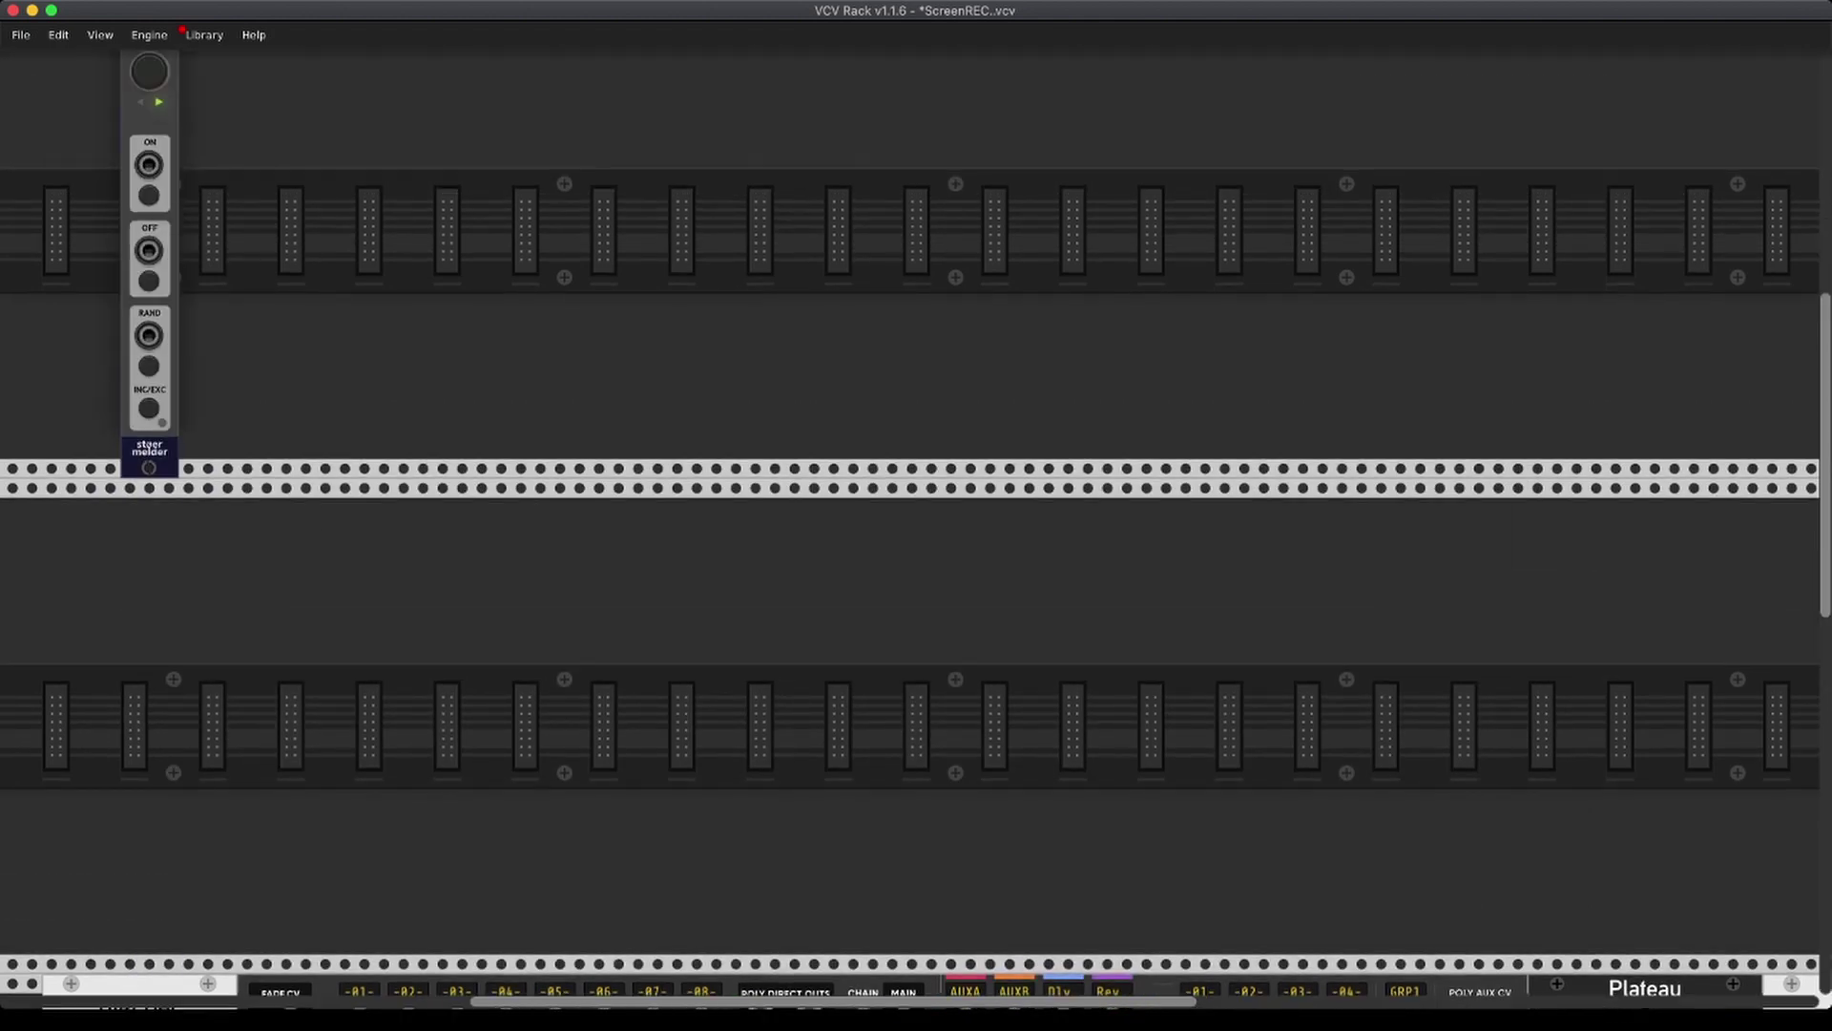
Paste the cut strip of modules beside STRIP in its new row
right_click(155, 99)
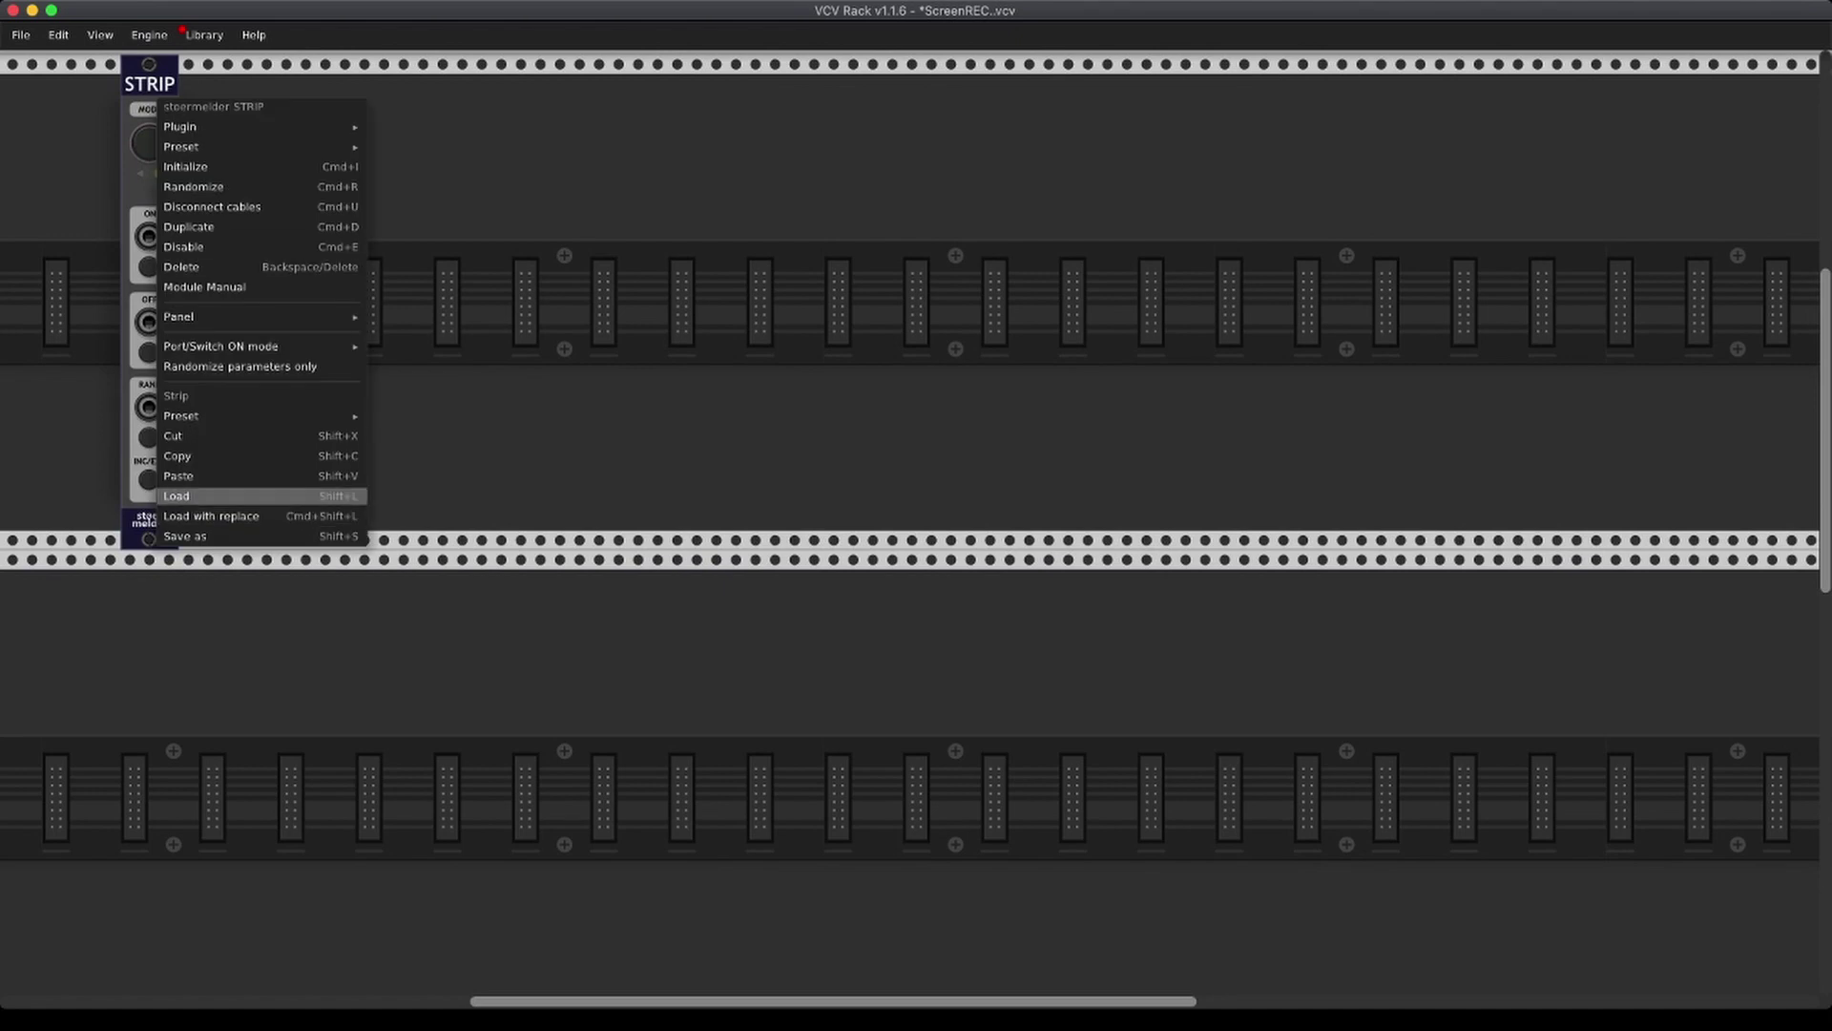
click(179, 477)
scroll(178, 476, up, 1)
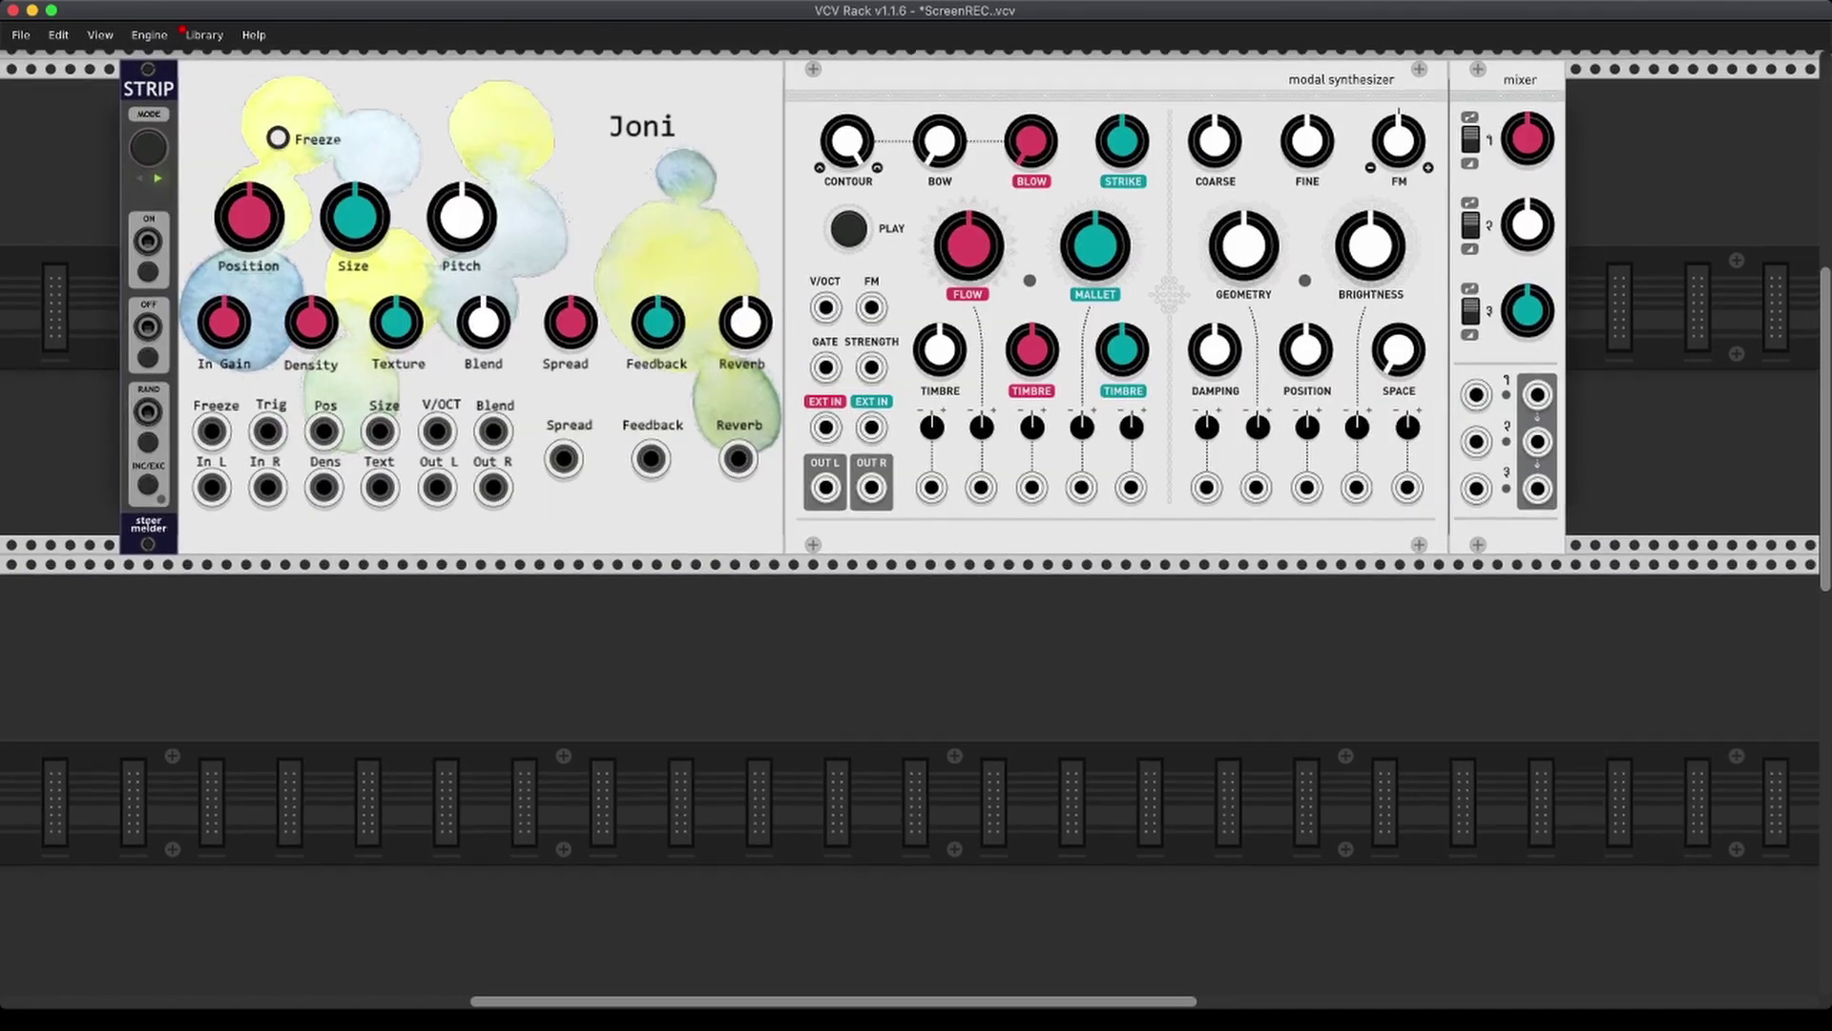
Delete the pasted Joni, modal synthesizer and mixer modules, keeping only STRIP
key(BackSpace)
key(BackSpace)
key(BackSpace)
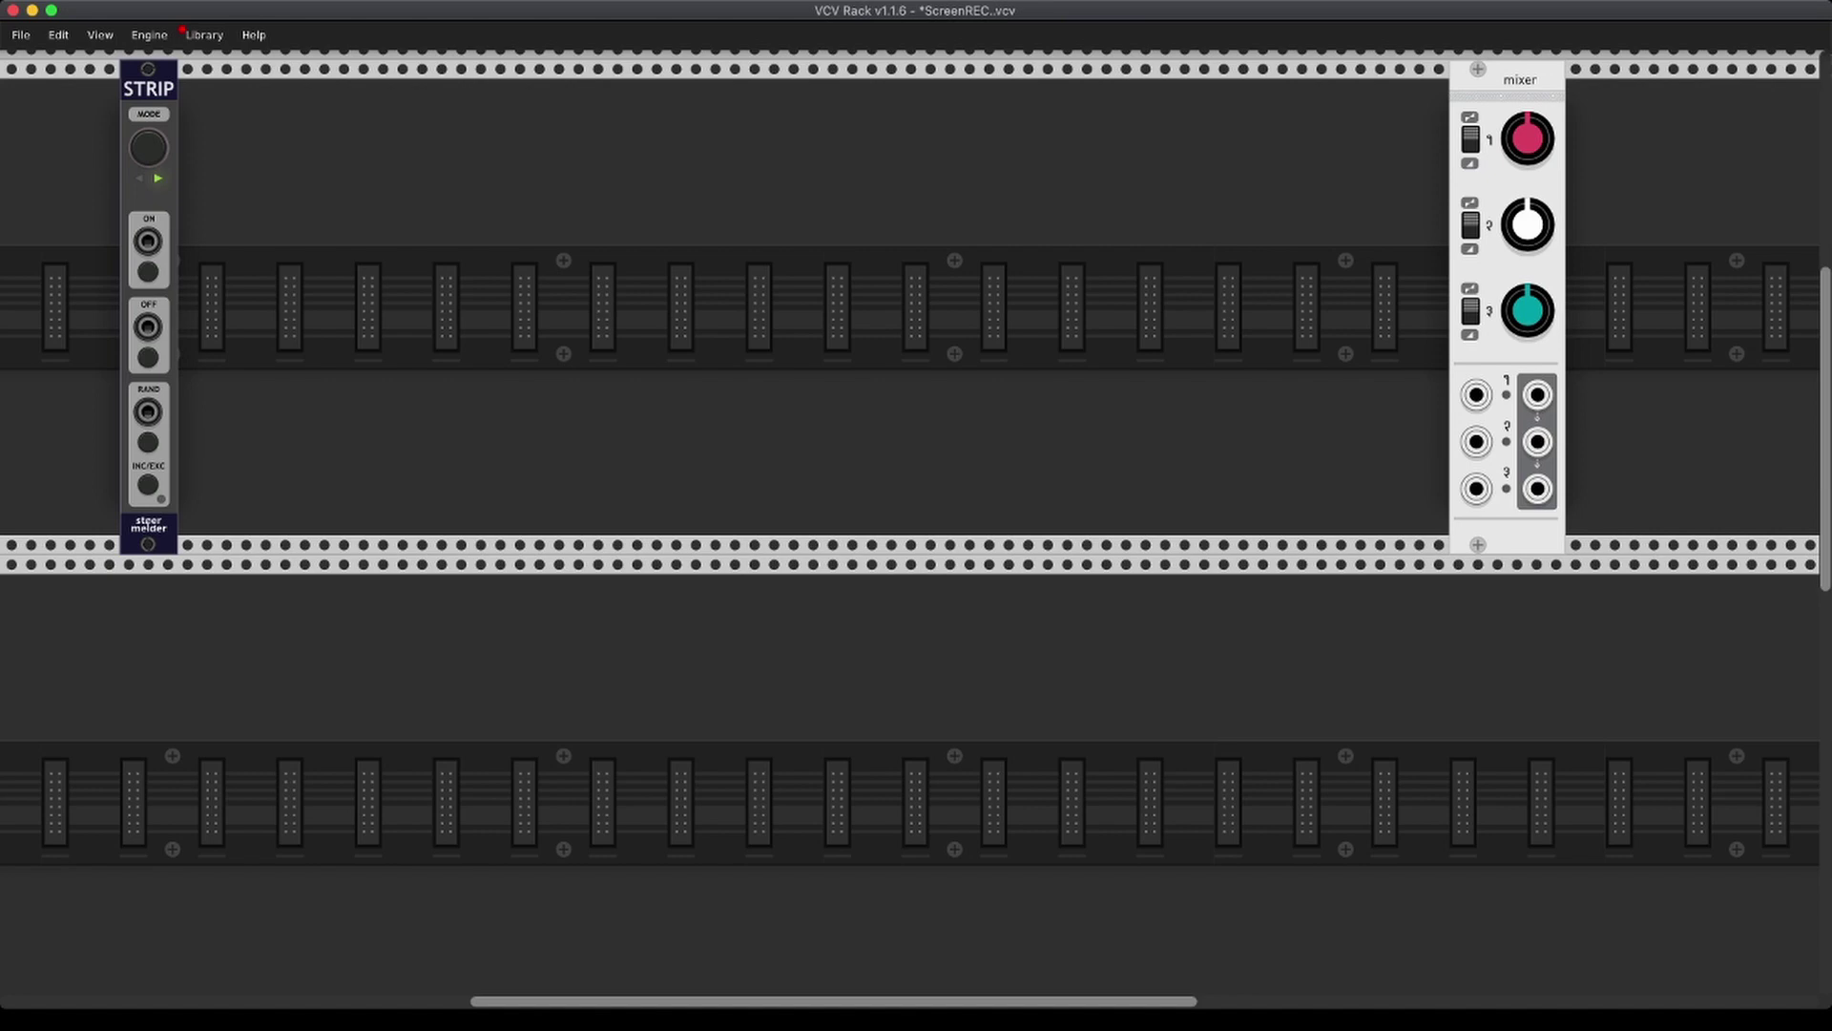
scroll(202, 152, left, 1)
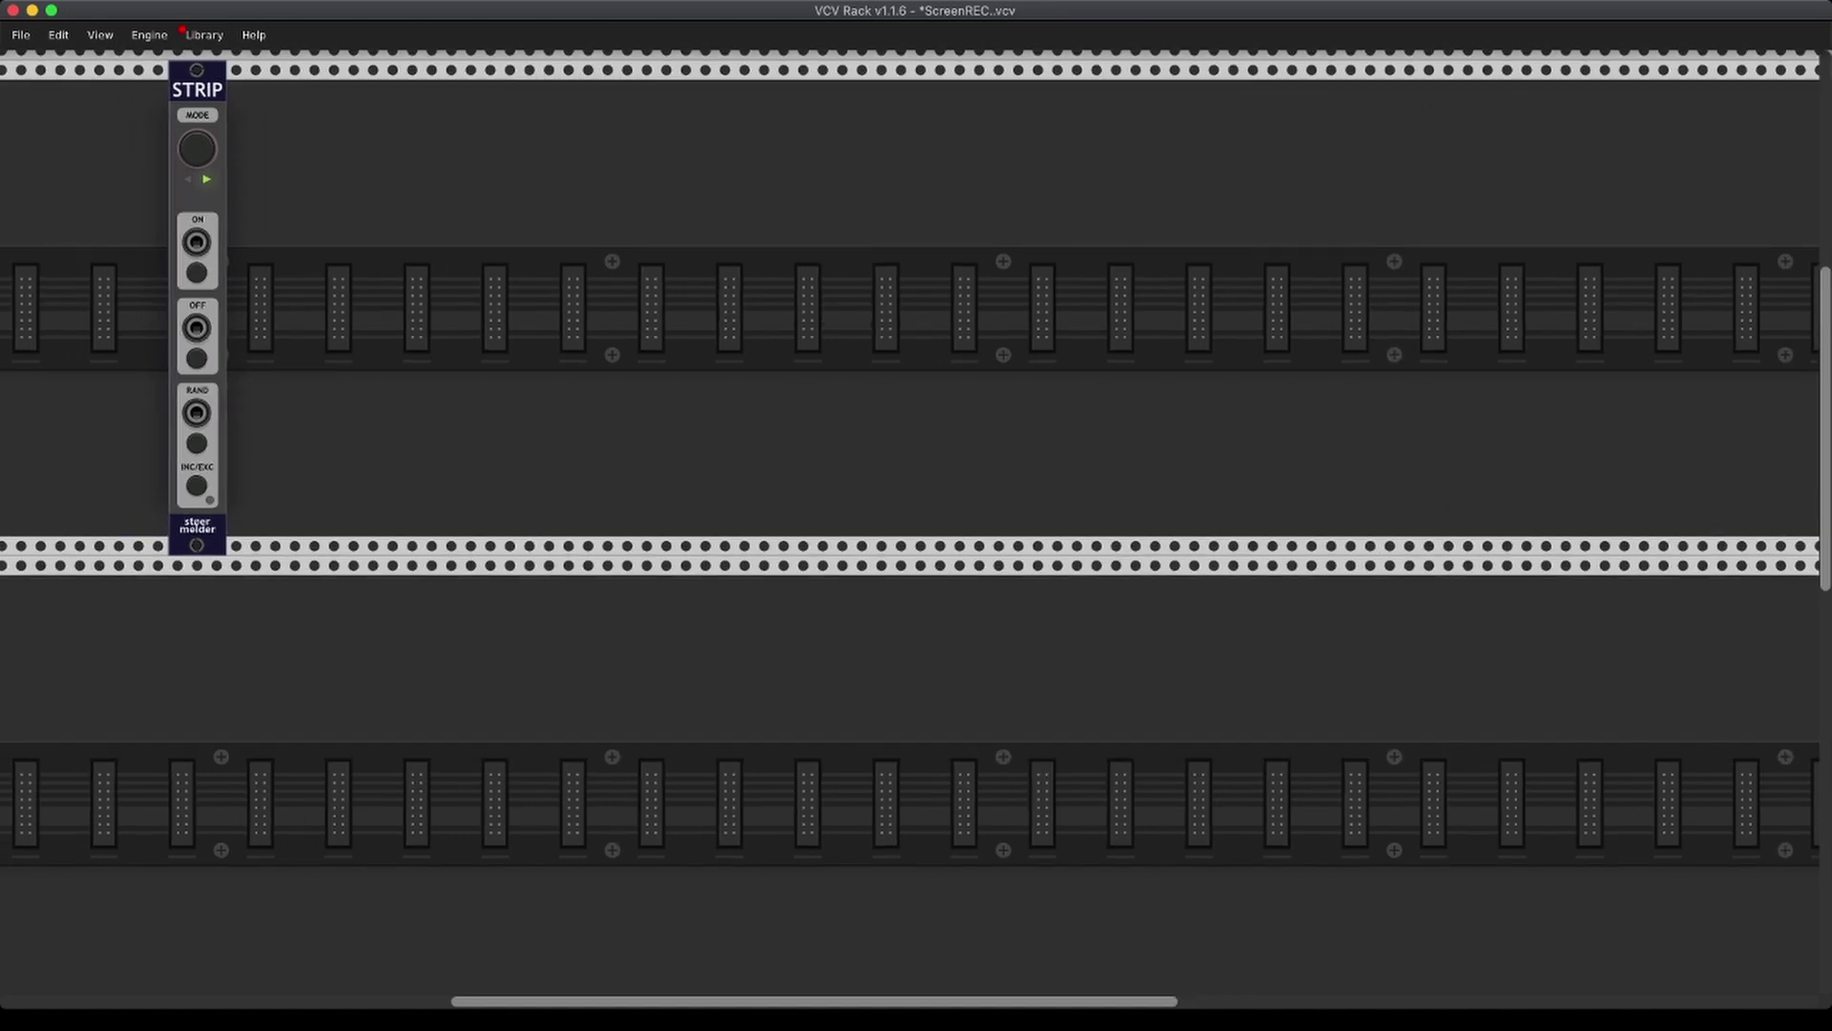
Move STRIP back down to the row directly above MIDI-MAP and align it with MIDI-MAP's left edge
drag(201, 195, 258, 691)
scroll(257, 691, down, 1)
scroll(258, 691, left, 1)
scroll(916, 572, down, 1)
scroll(916, 573, left, 1)
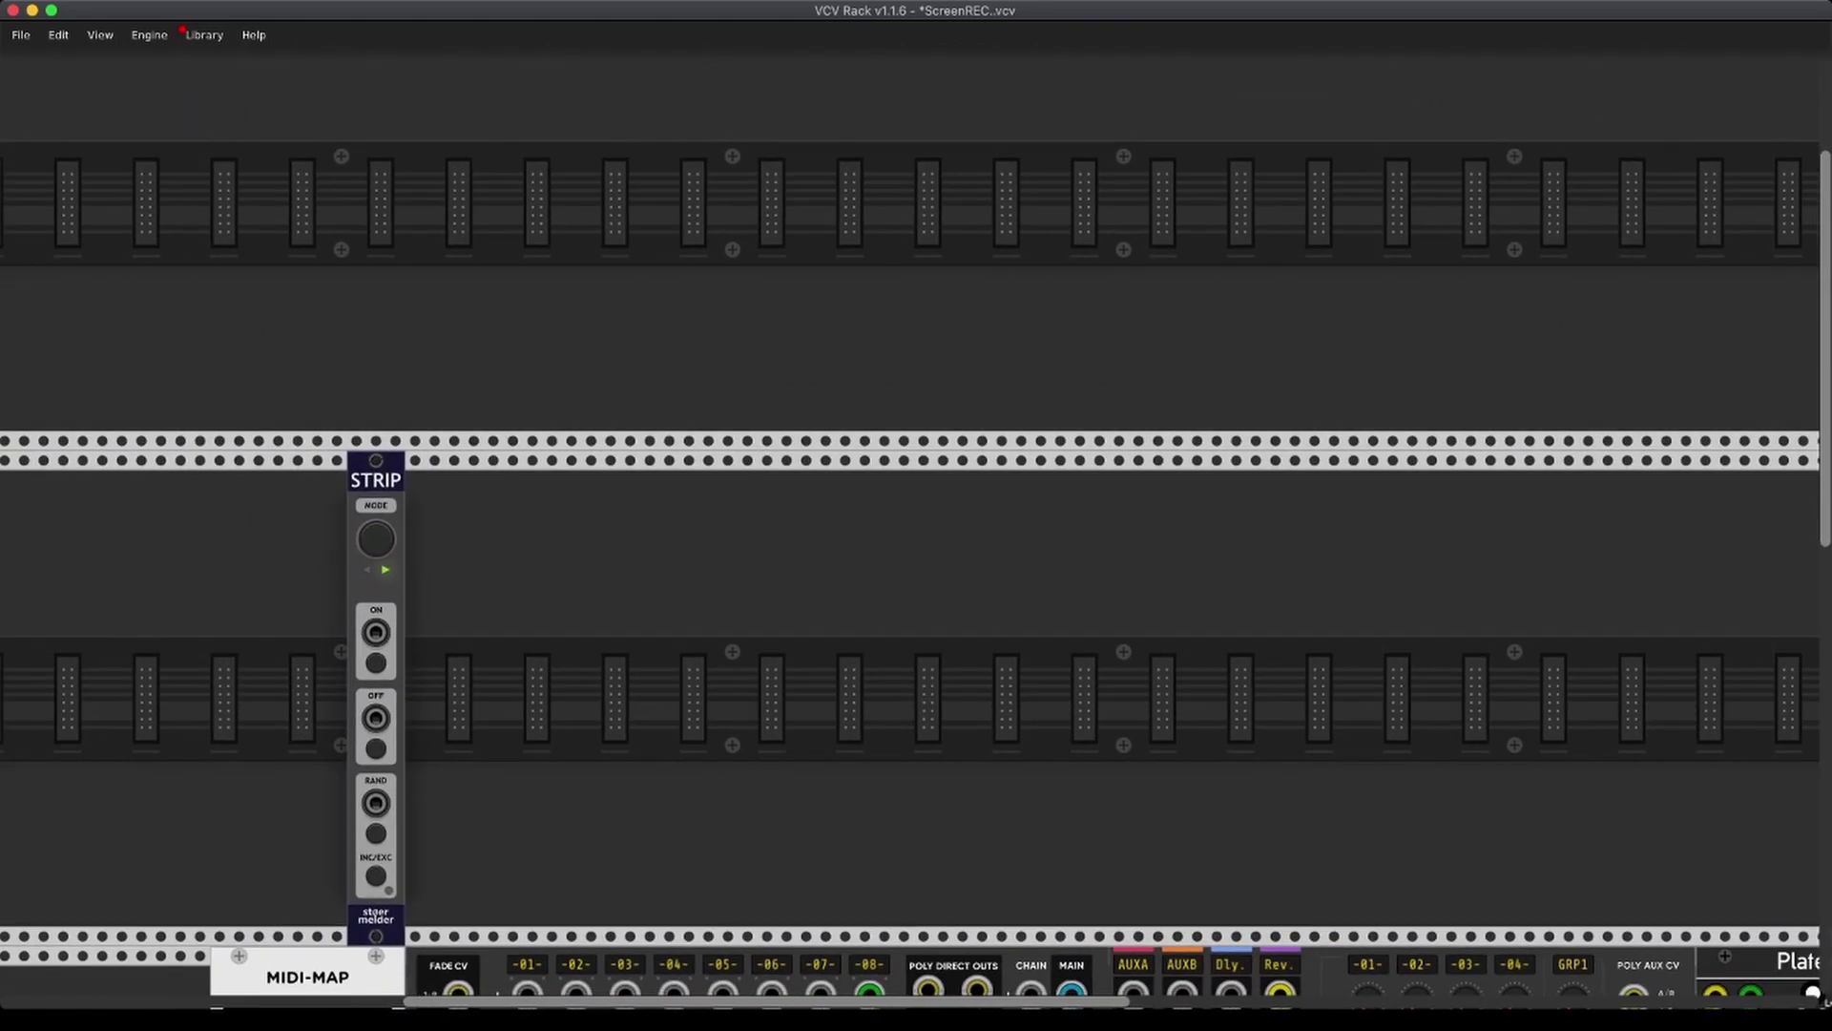
scroll(916, 573, down, 1)
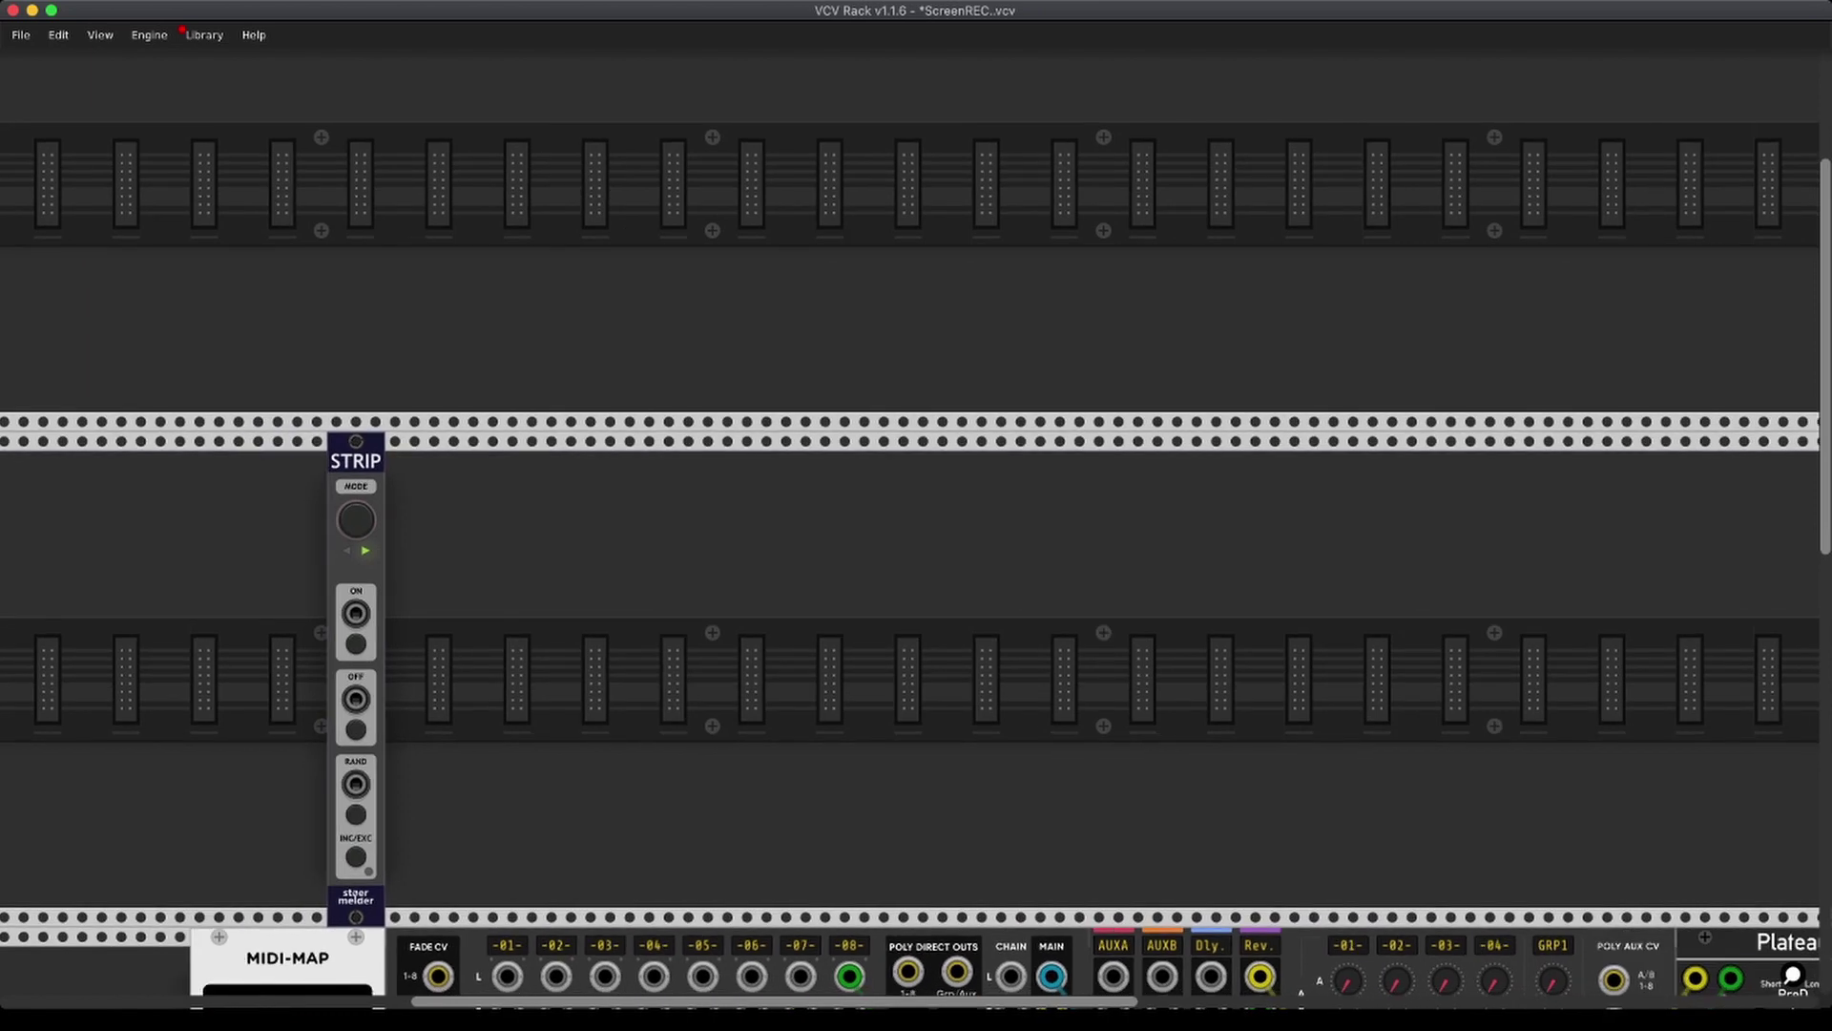
drag(356, 461, 219, 461)
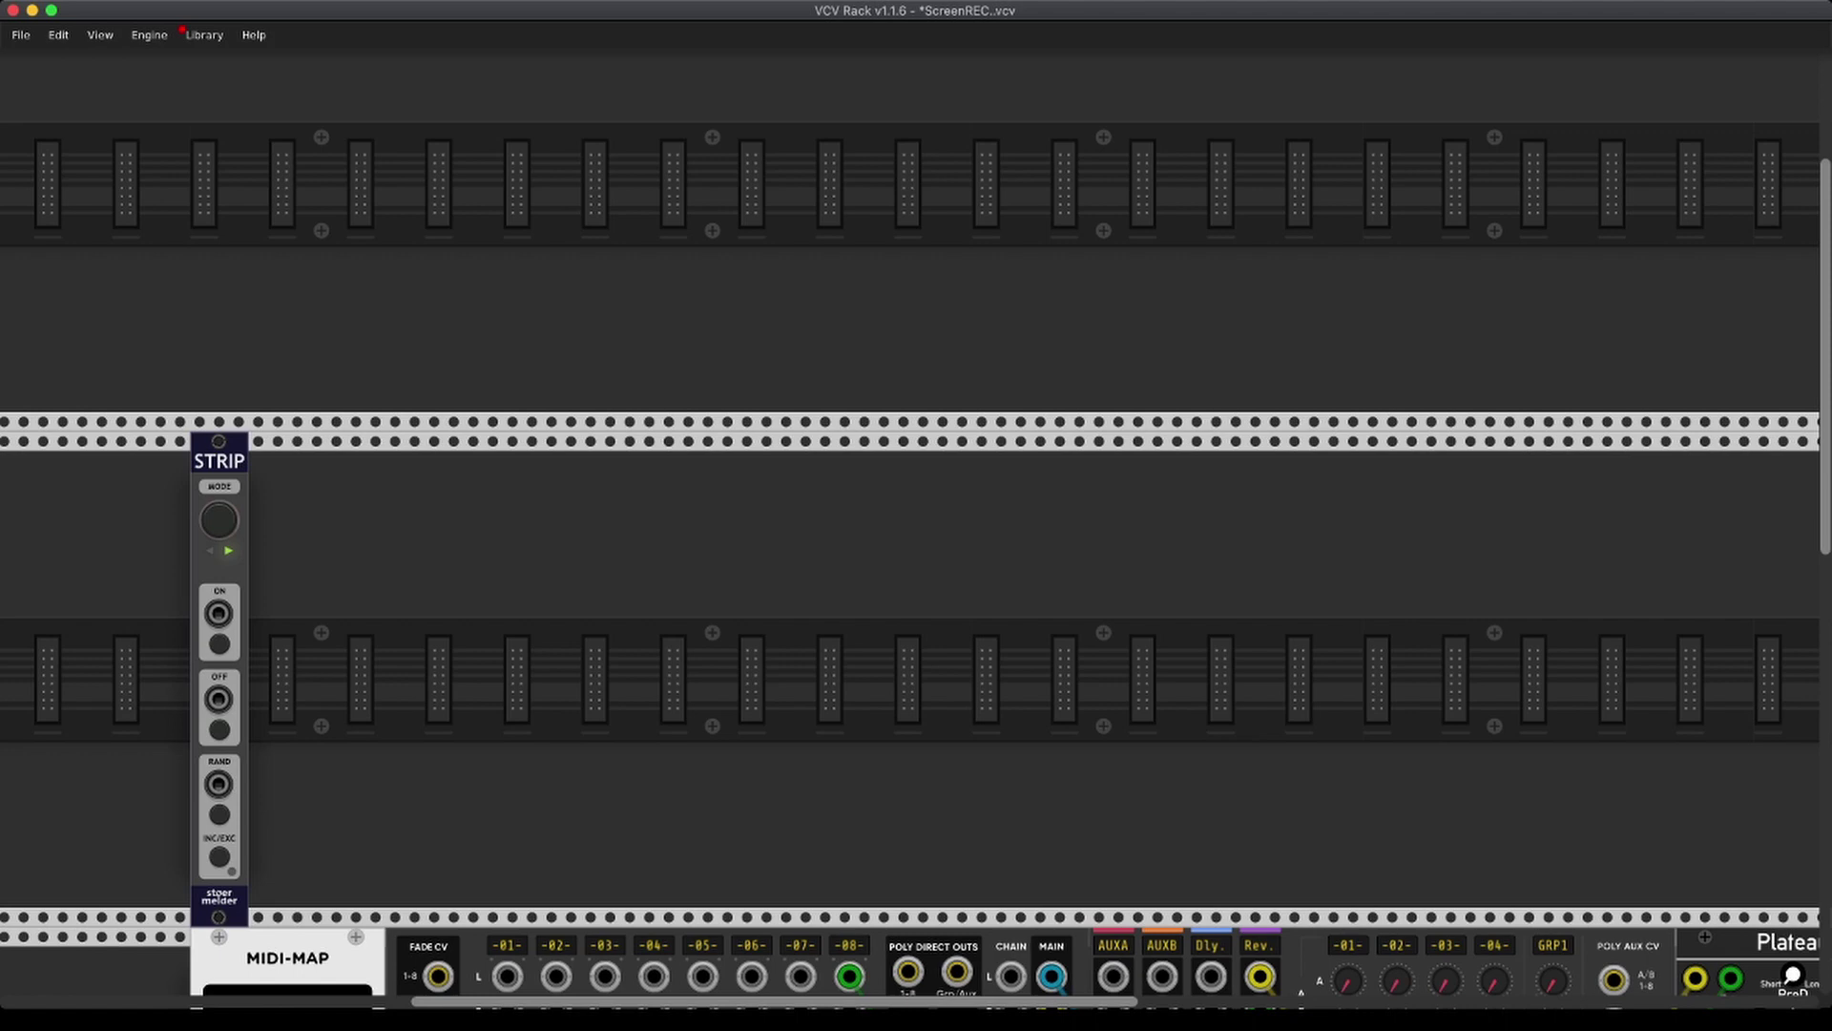
Search the module library for "pul" and place the Dual Pulser a short gap to the right of STRIP
scroll(910, 515, right, 1)
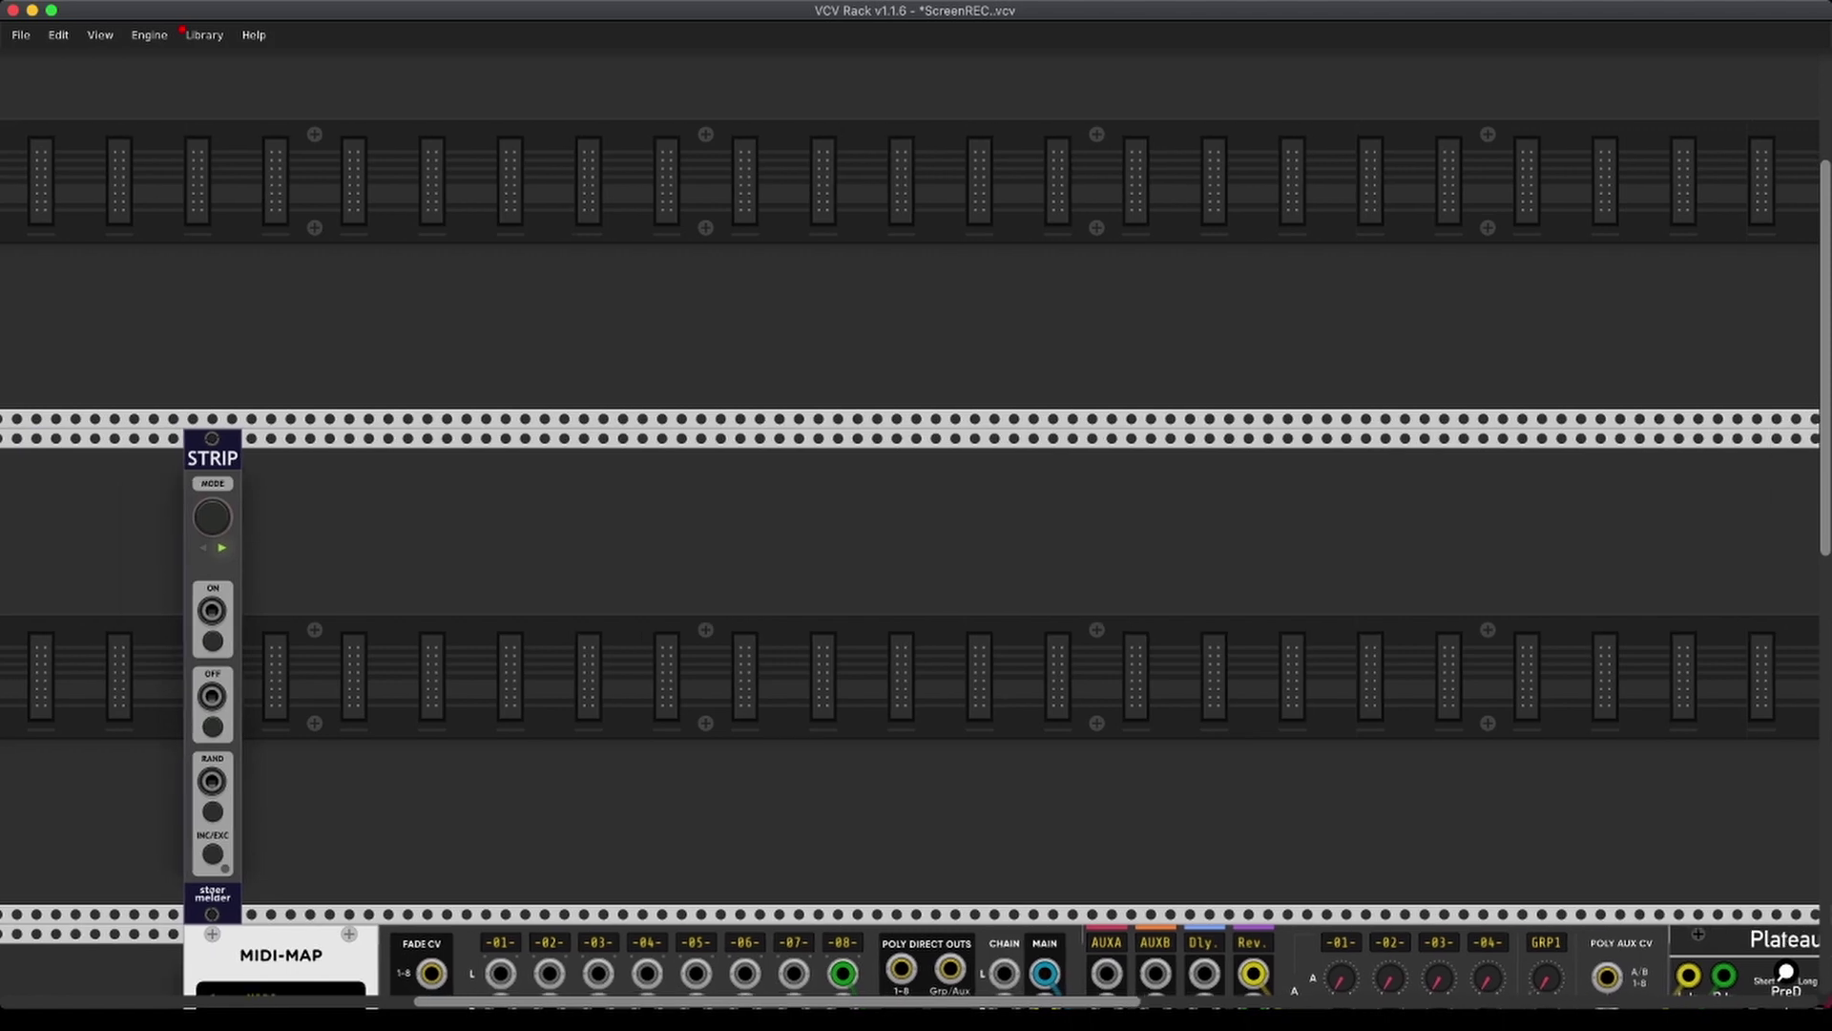
right_click(560, 579)
text(s)
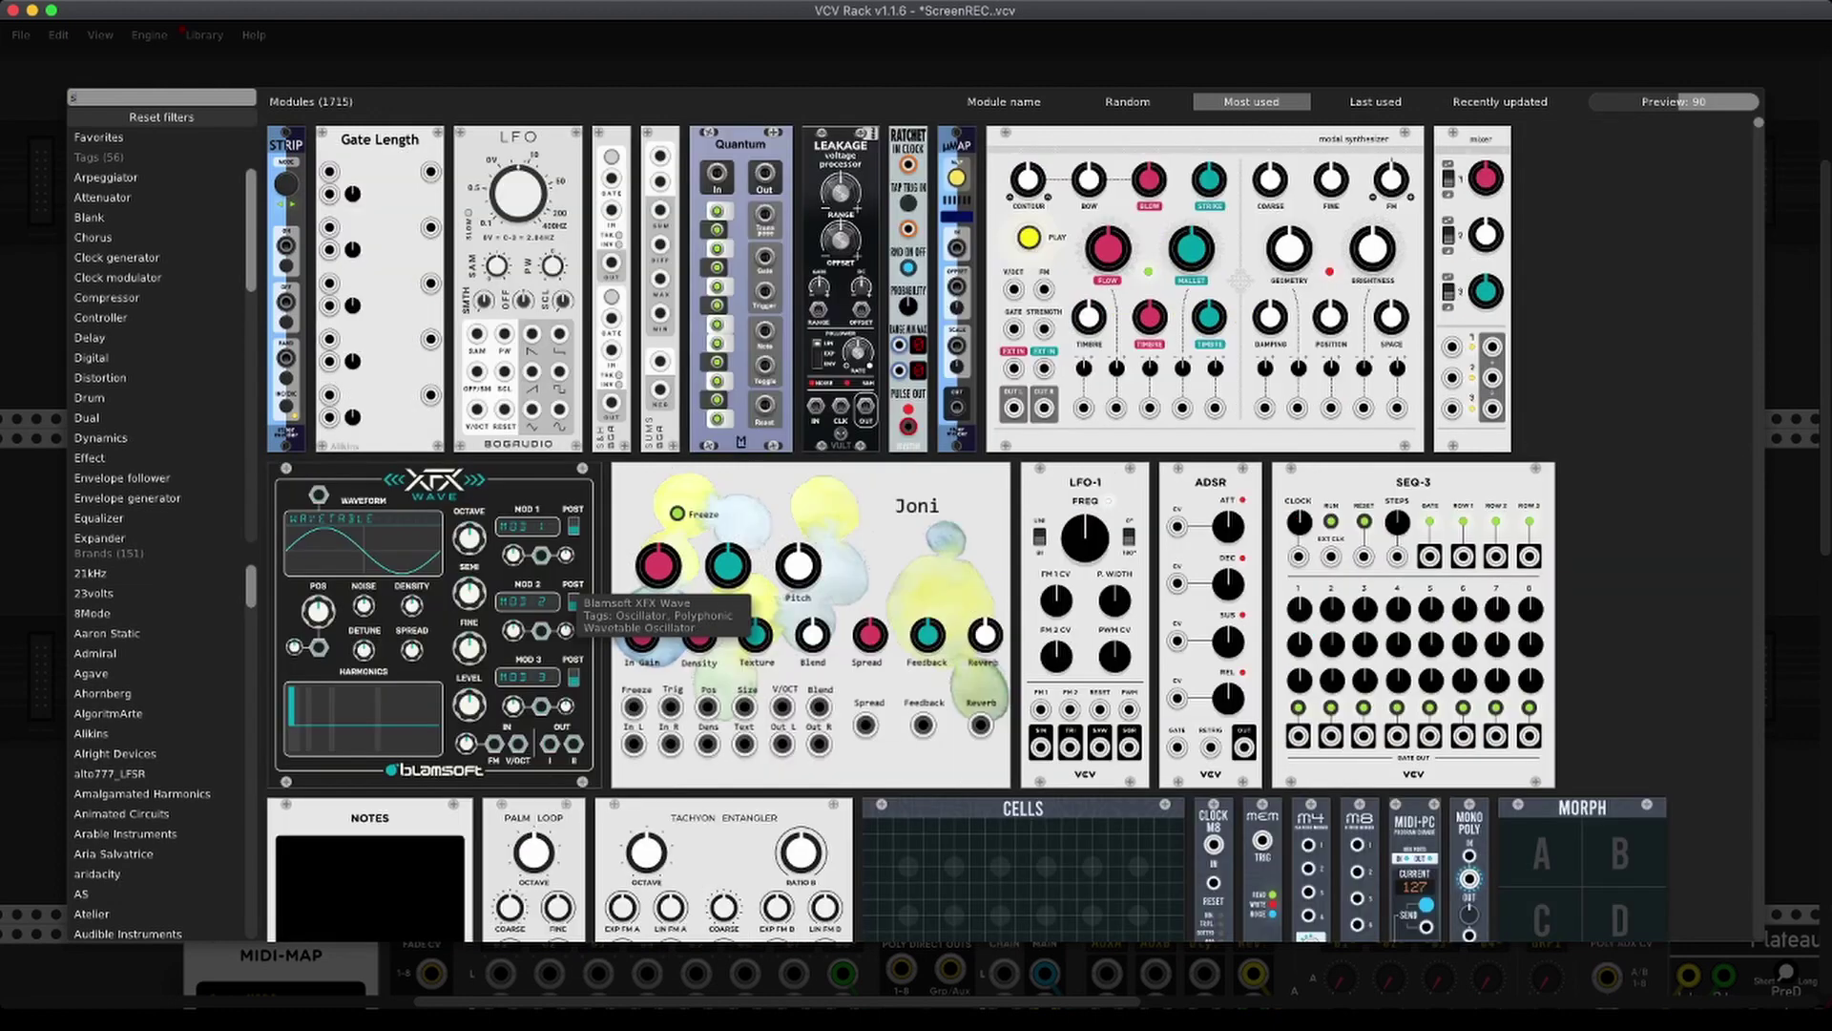
key(BackSpace)
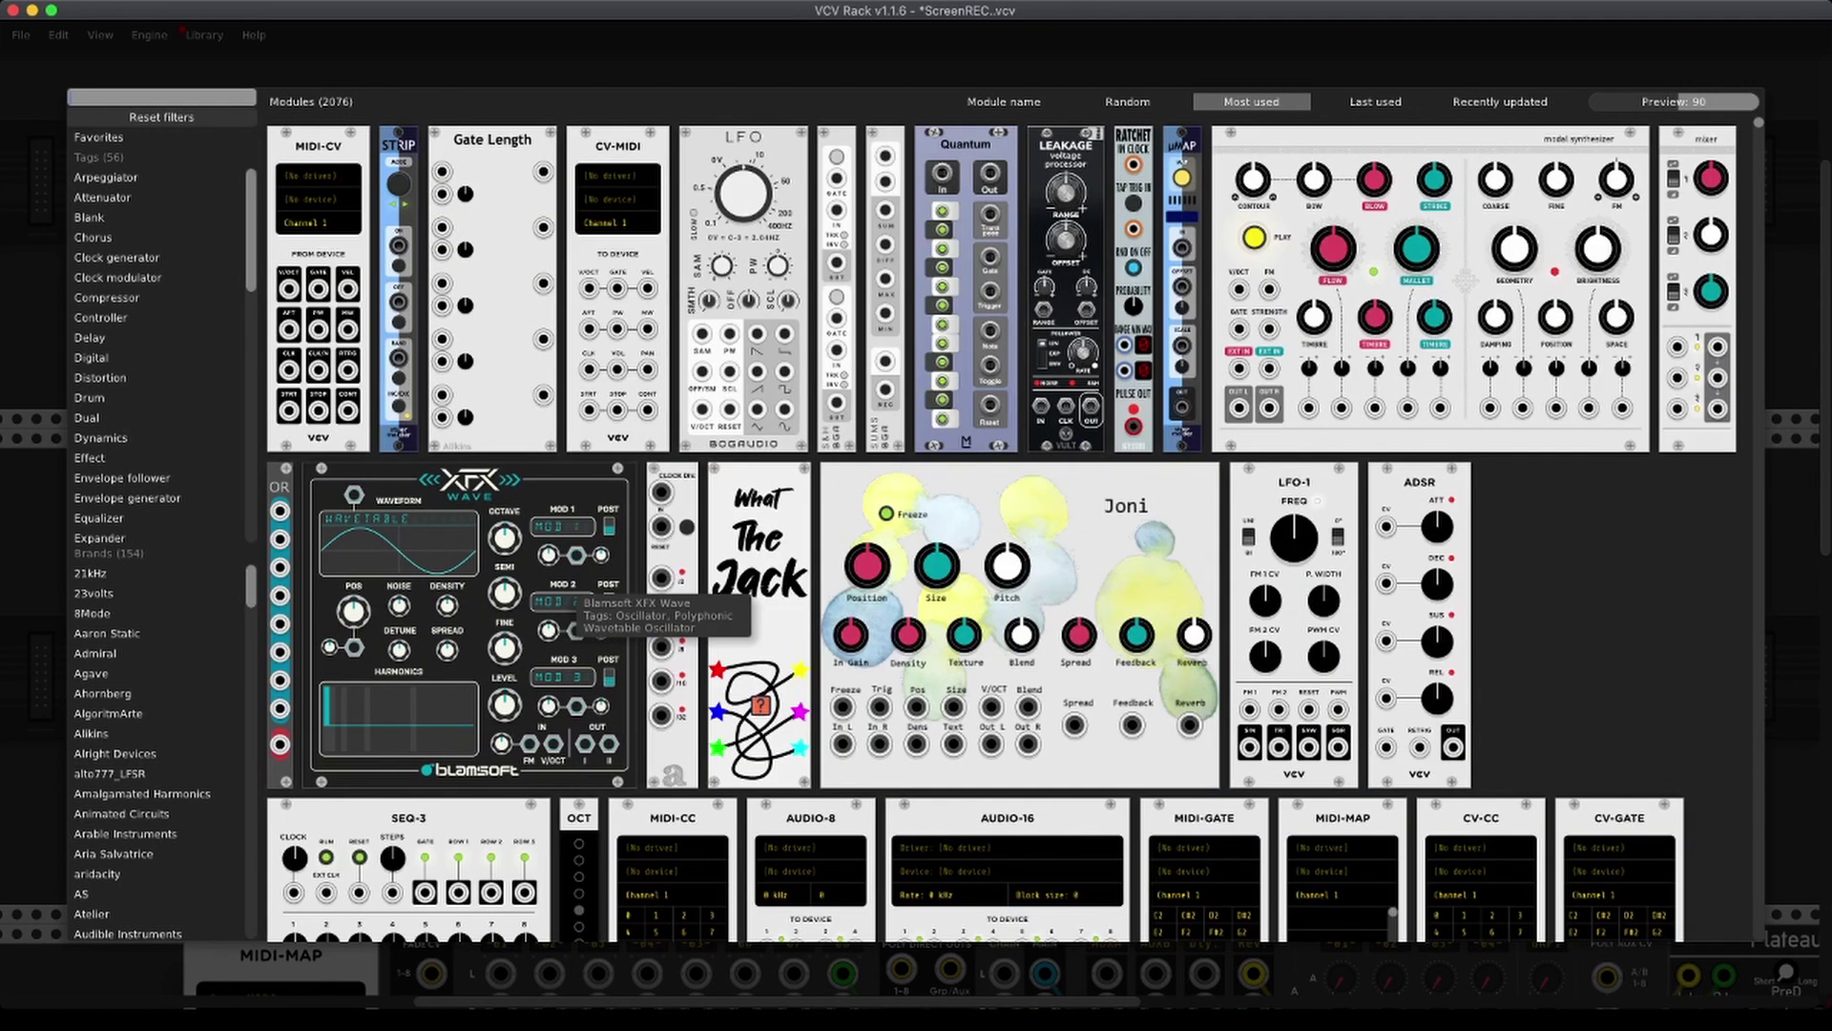
text(pul)
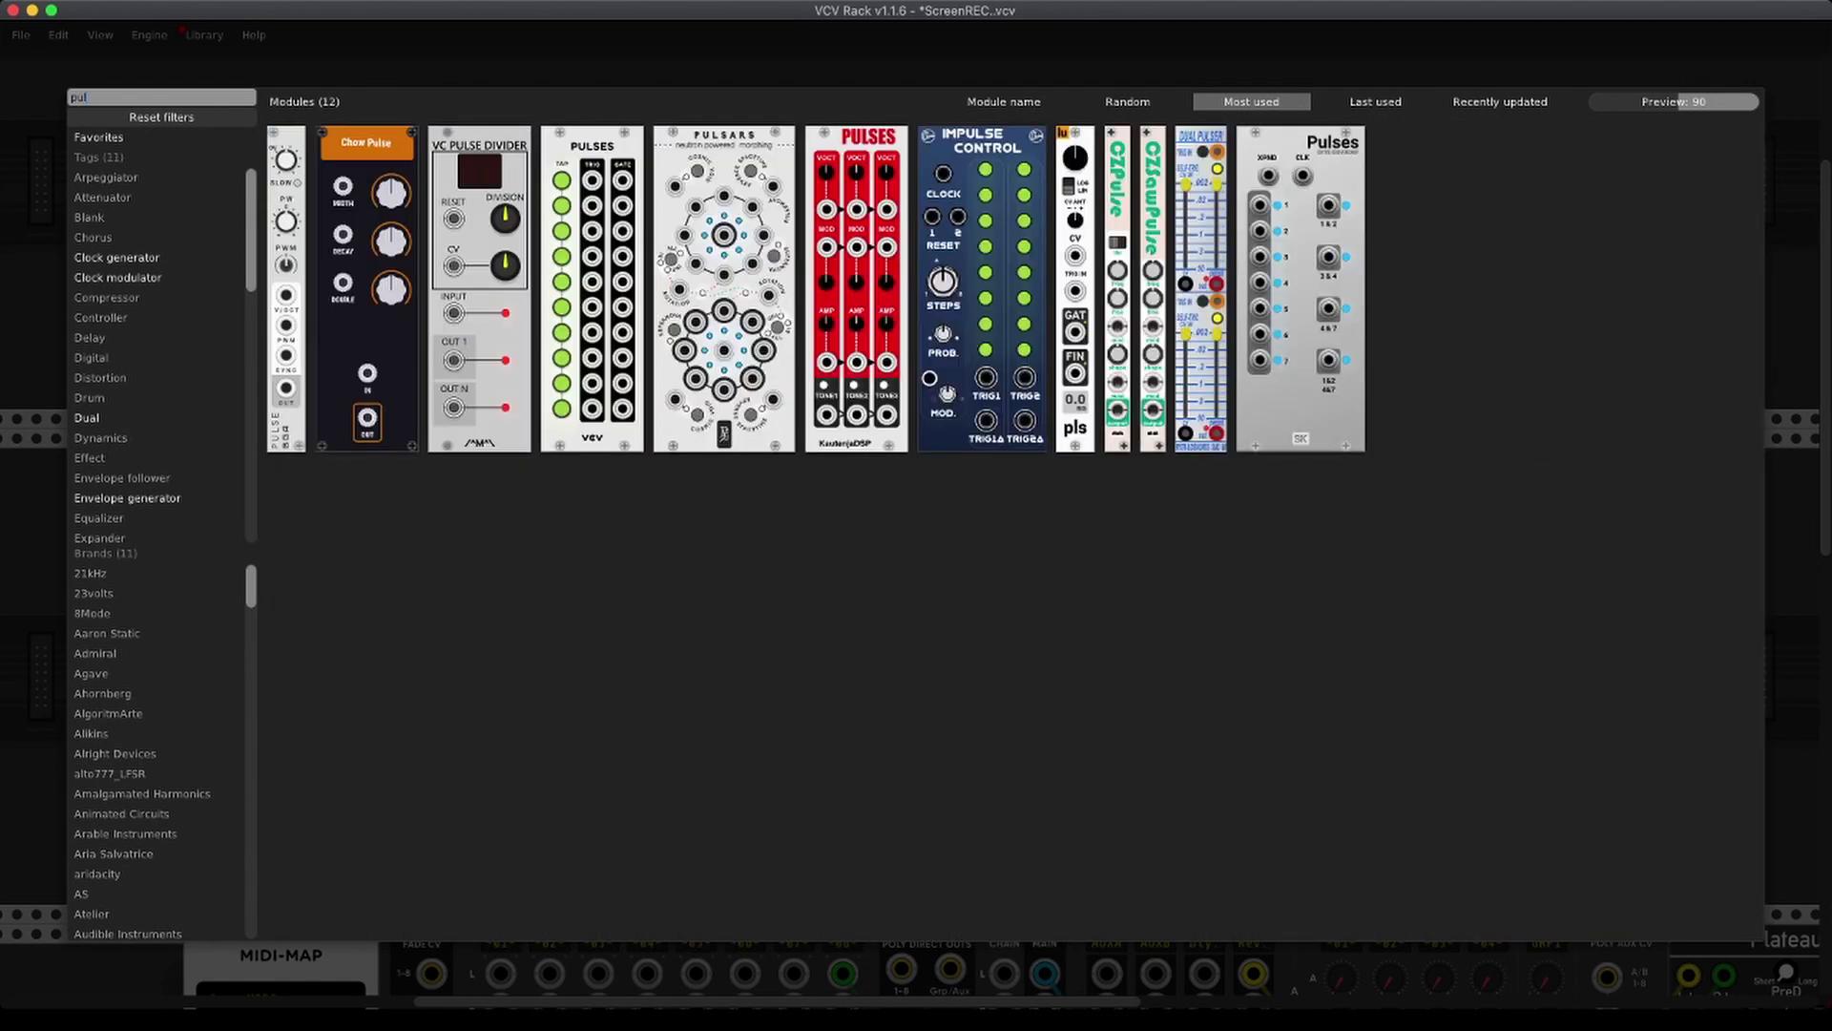
drag(1190, 409, 400, 668)
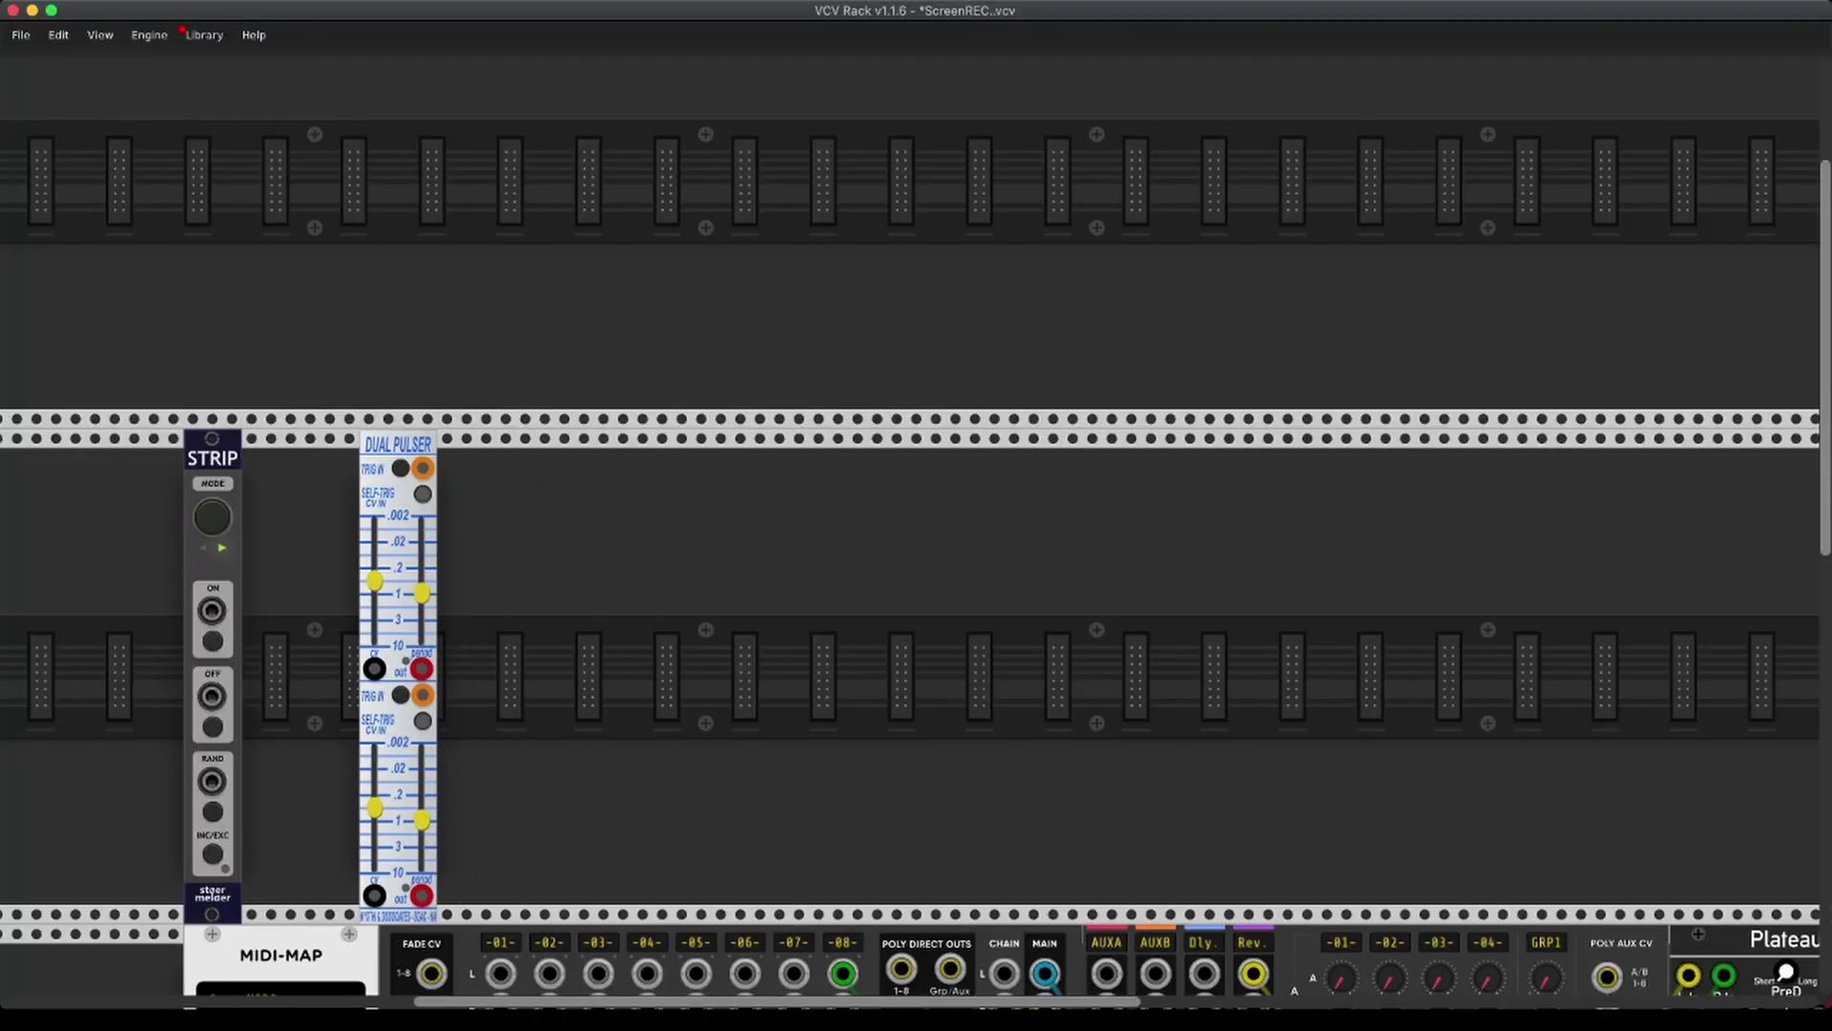
Find the SEQ-3 sequencer in the module library and place it directly to the right of the Dual Pulser
key(Return)
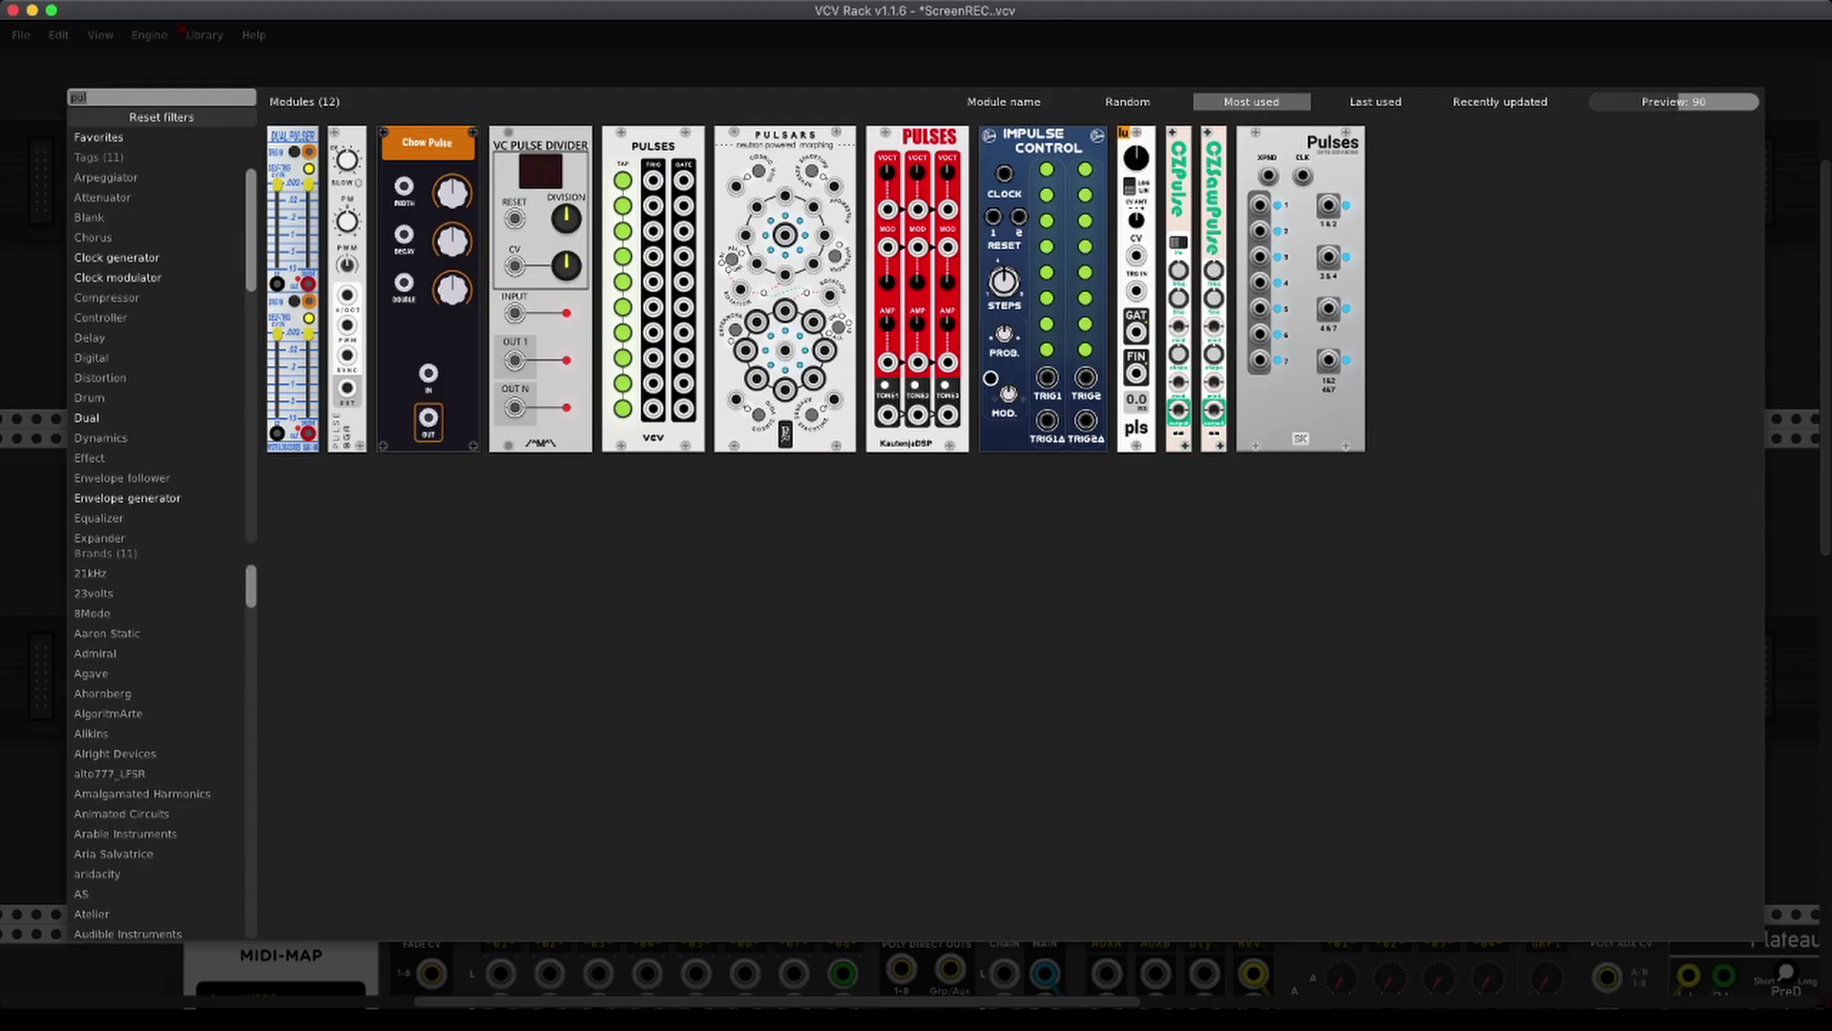
text(v)
key(BackSpace)
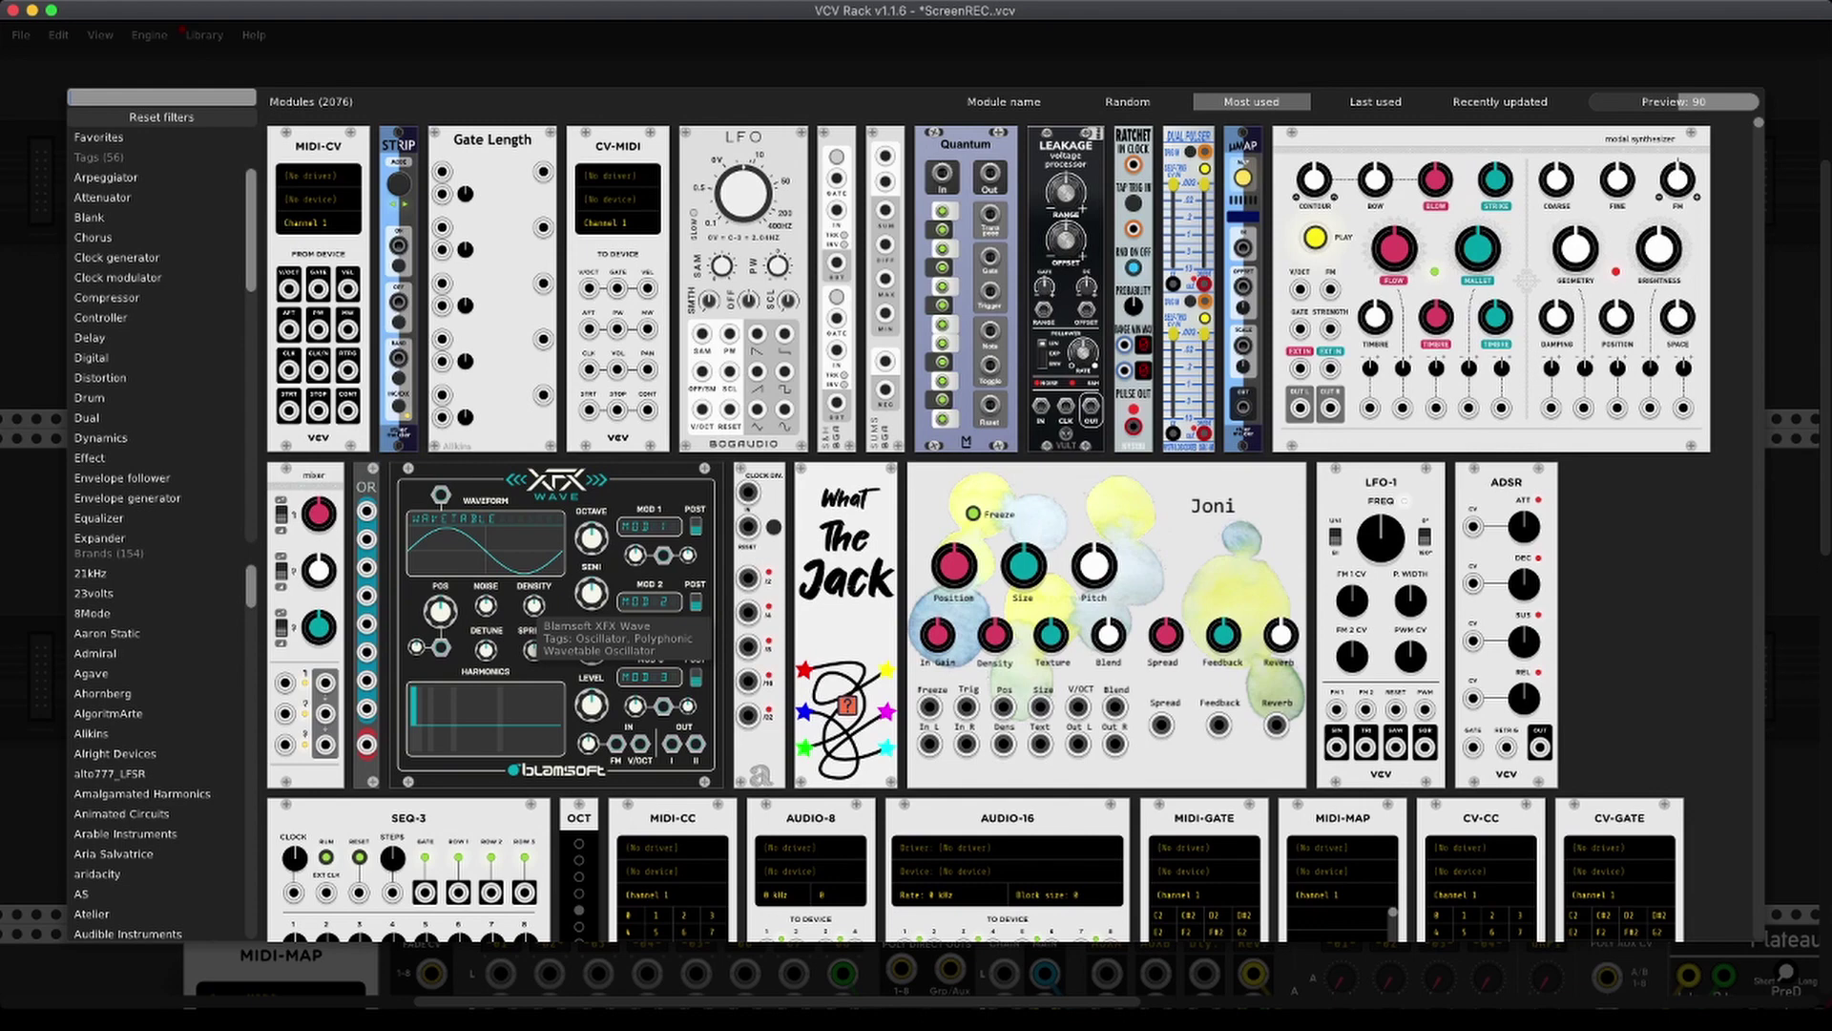
text(se)
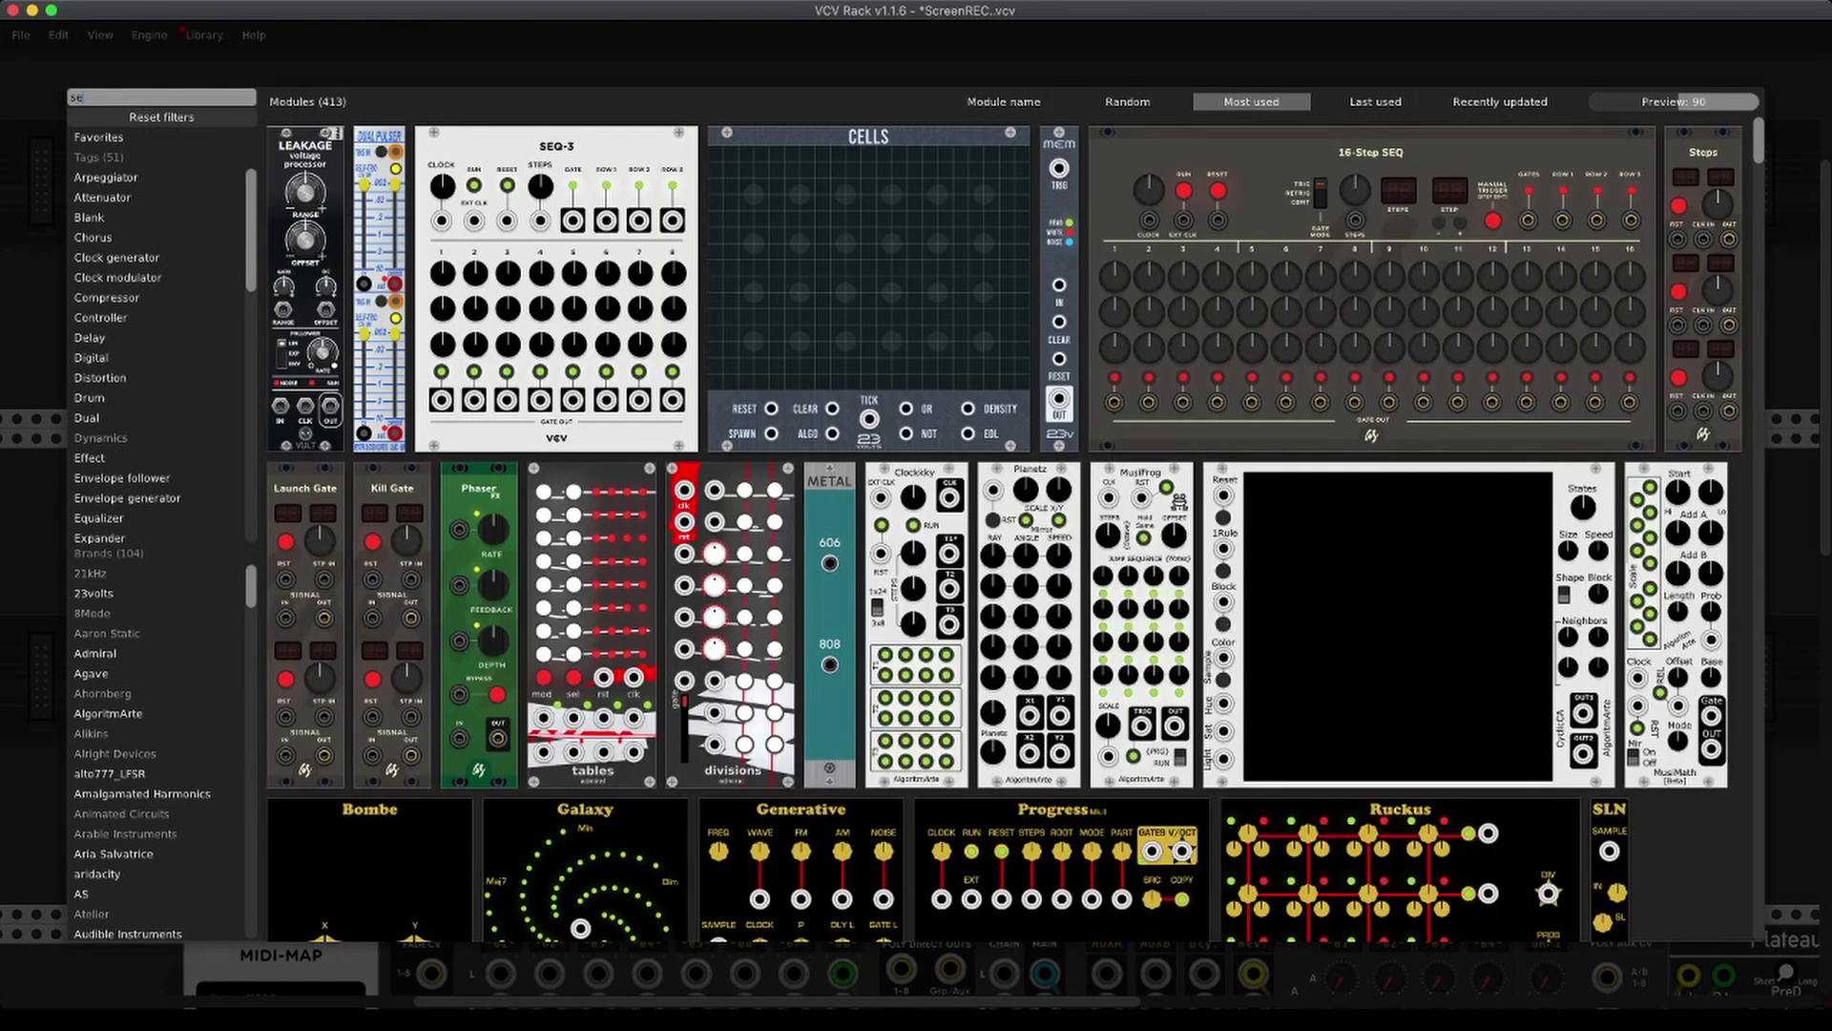
text(q)
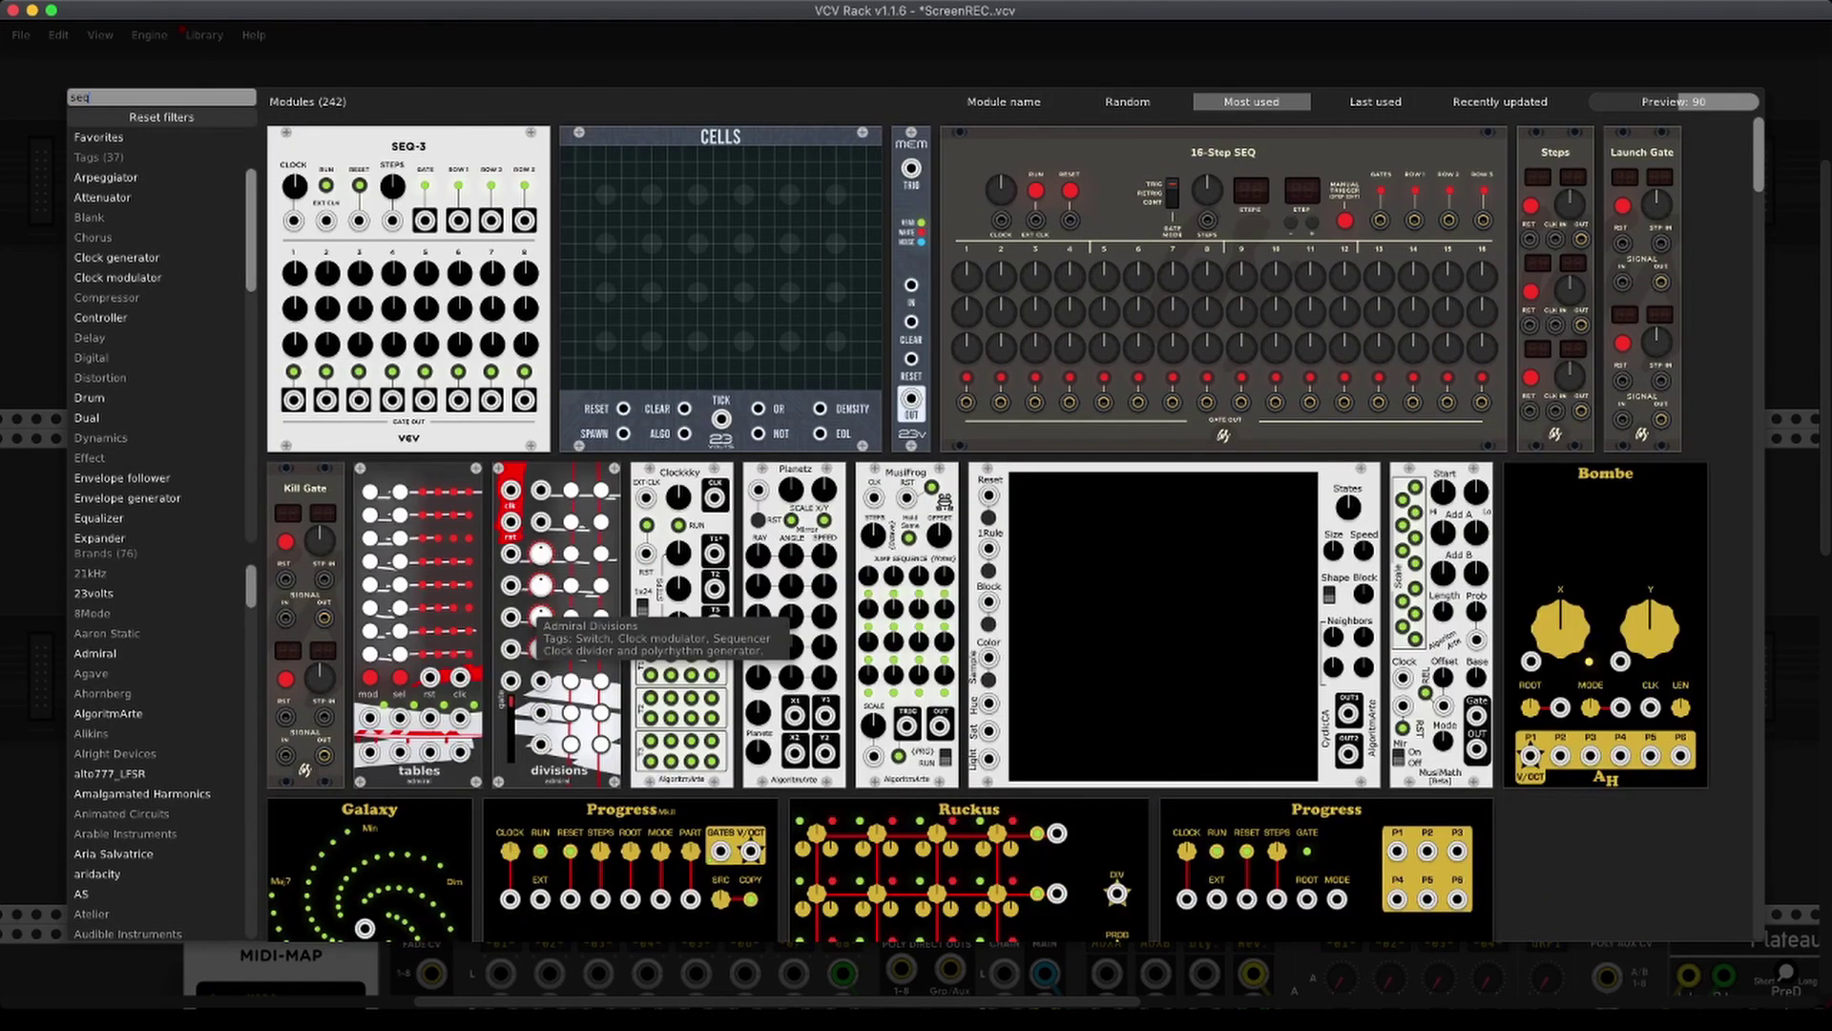
text(-3)
drag(474, 421, 655, 668)
Add the Leakage voltage processor and the Quantum quantizer side by side to the right of SEQ-3
key(Return)
text(lea)
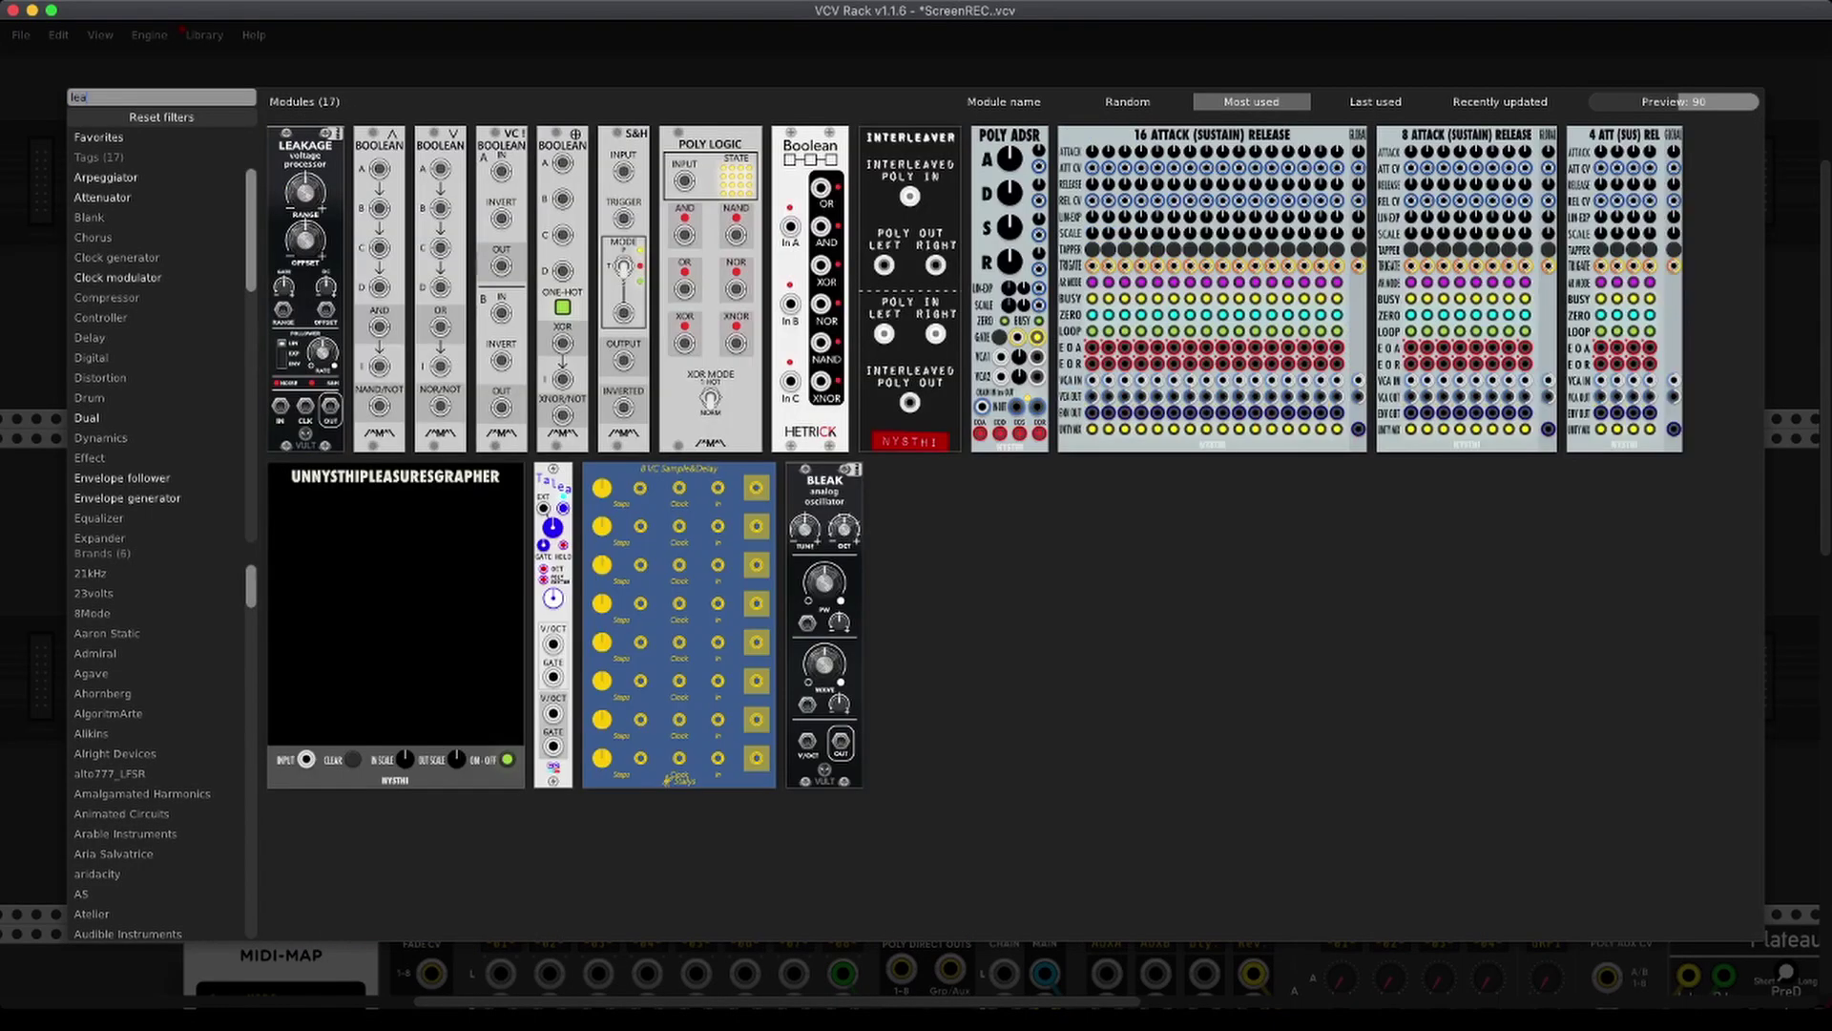
drag(304, 352, 926, 649)
key(Return)
text(quan)
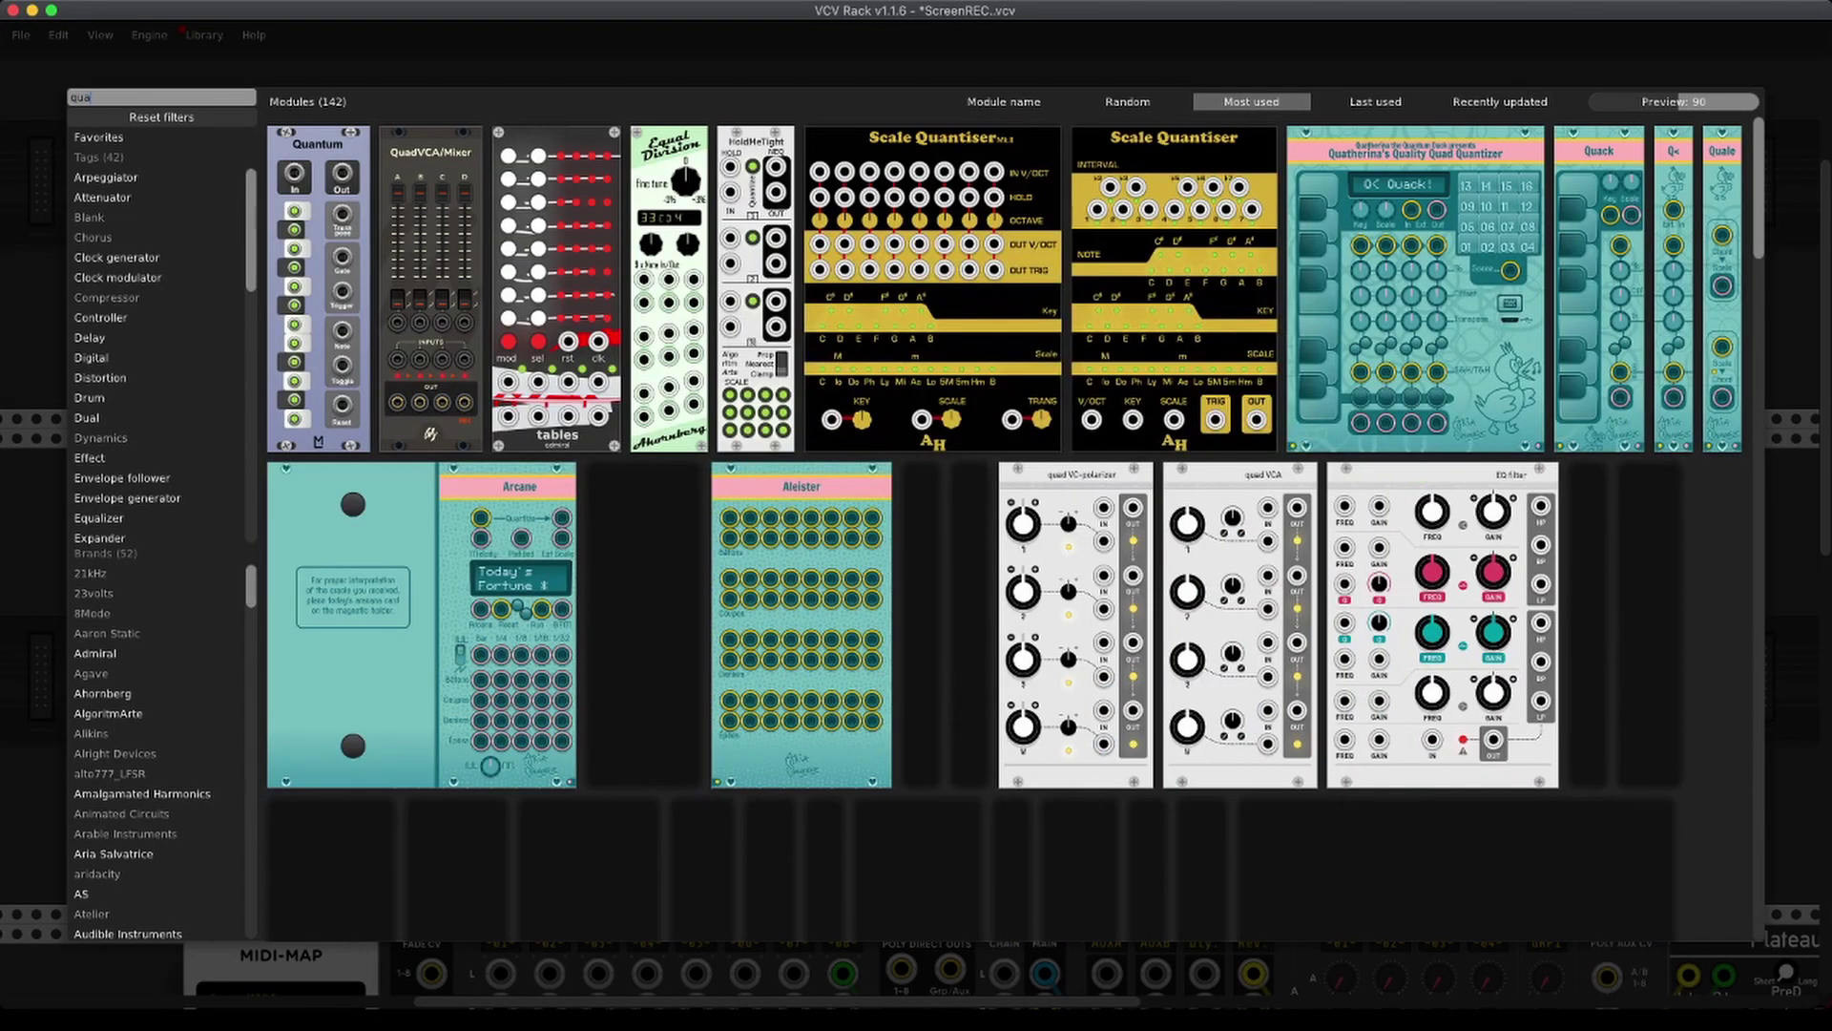
key(Return)
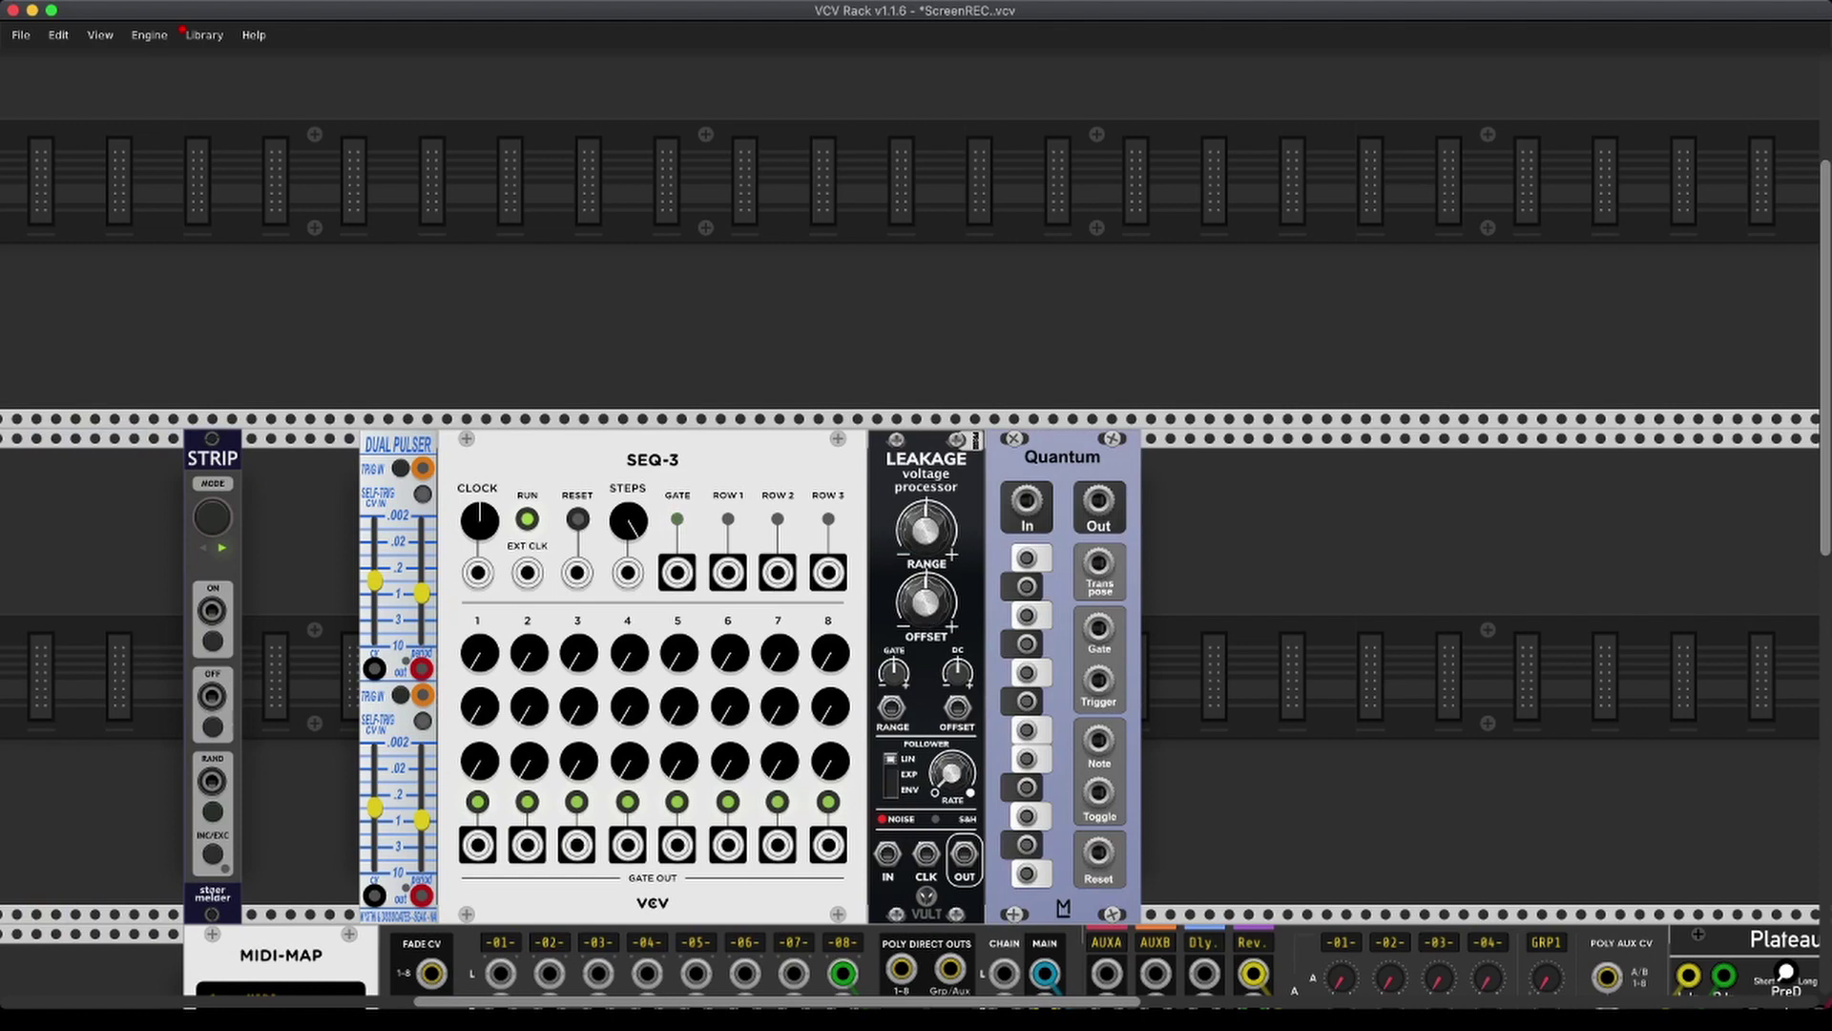
Patch the upper pulser's pulse output to SEQ-3's EXT CLK, and SEQ-3's Row 1 through Leakage into Quantum's In
drag(421, 668, 527, 572)
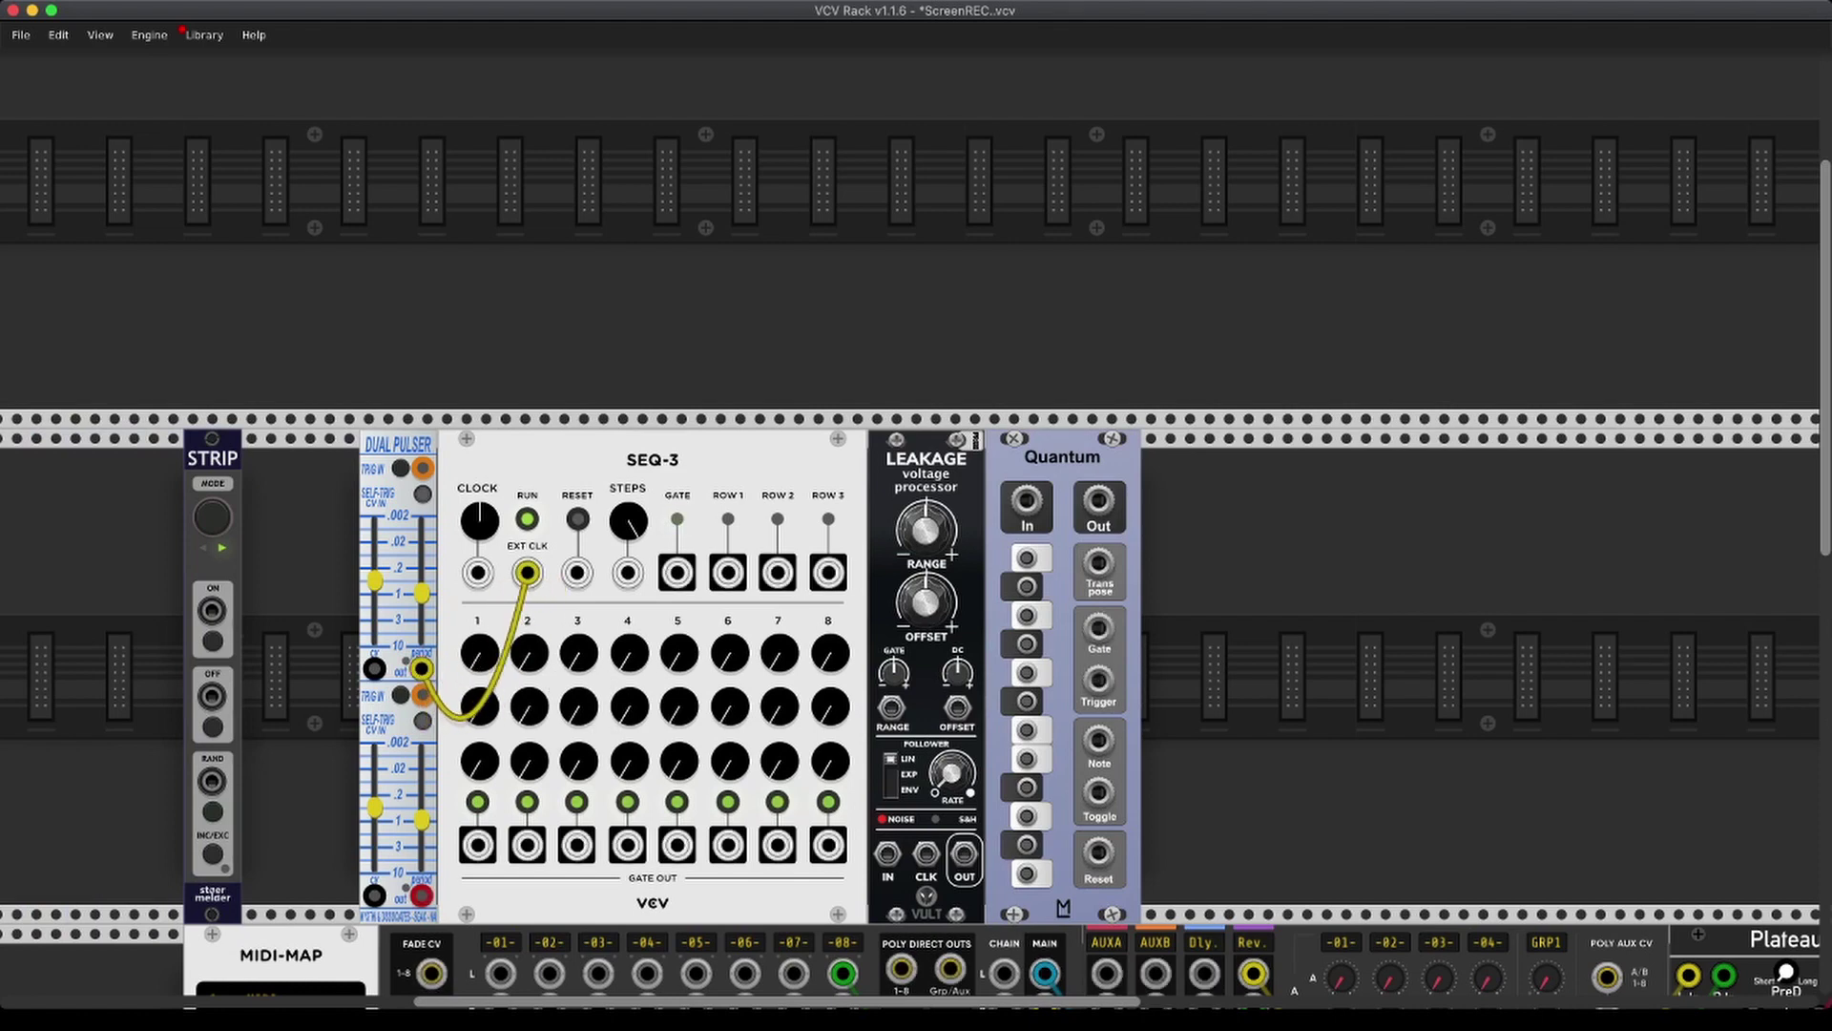
scroll(727, 573, down, 1)
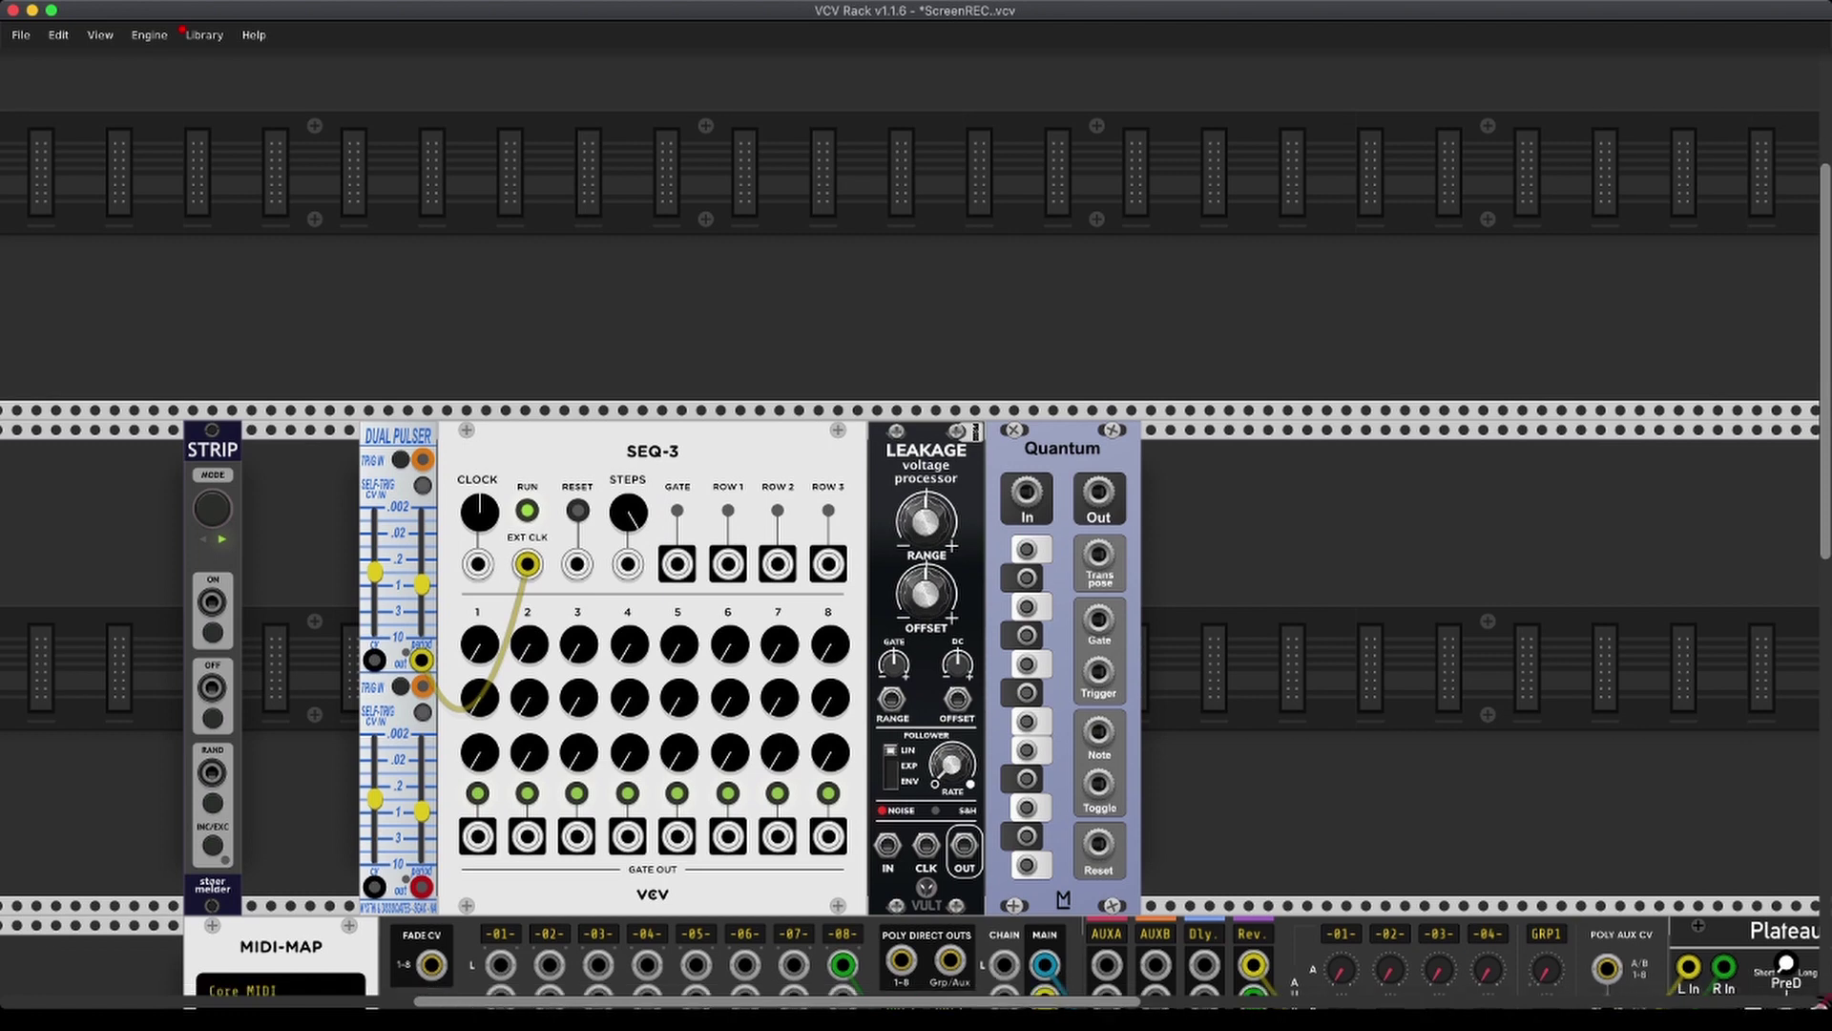
drag(727, 564, 1026, 492)
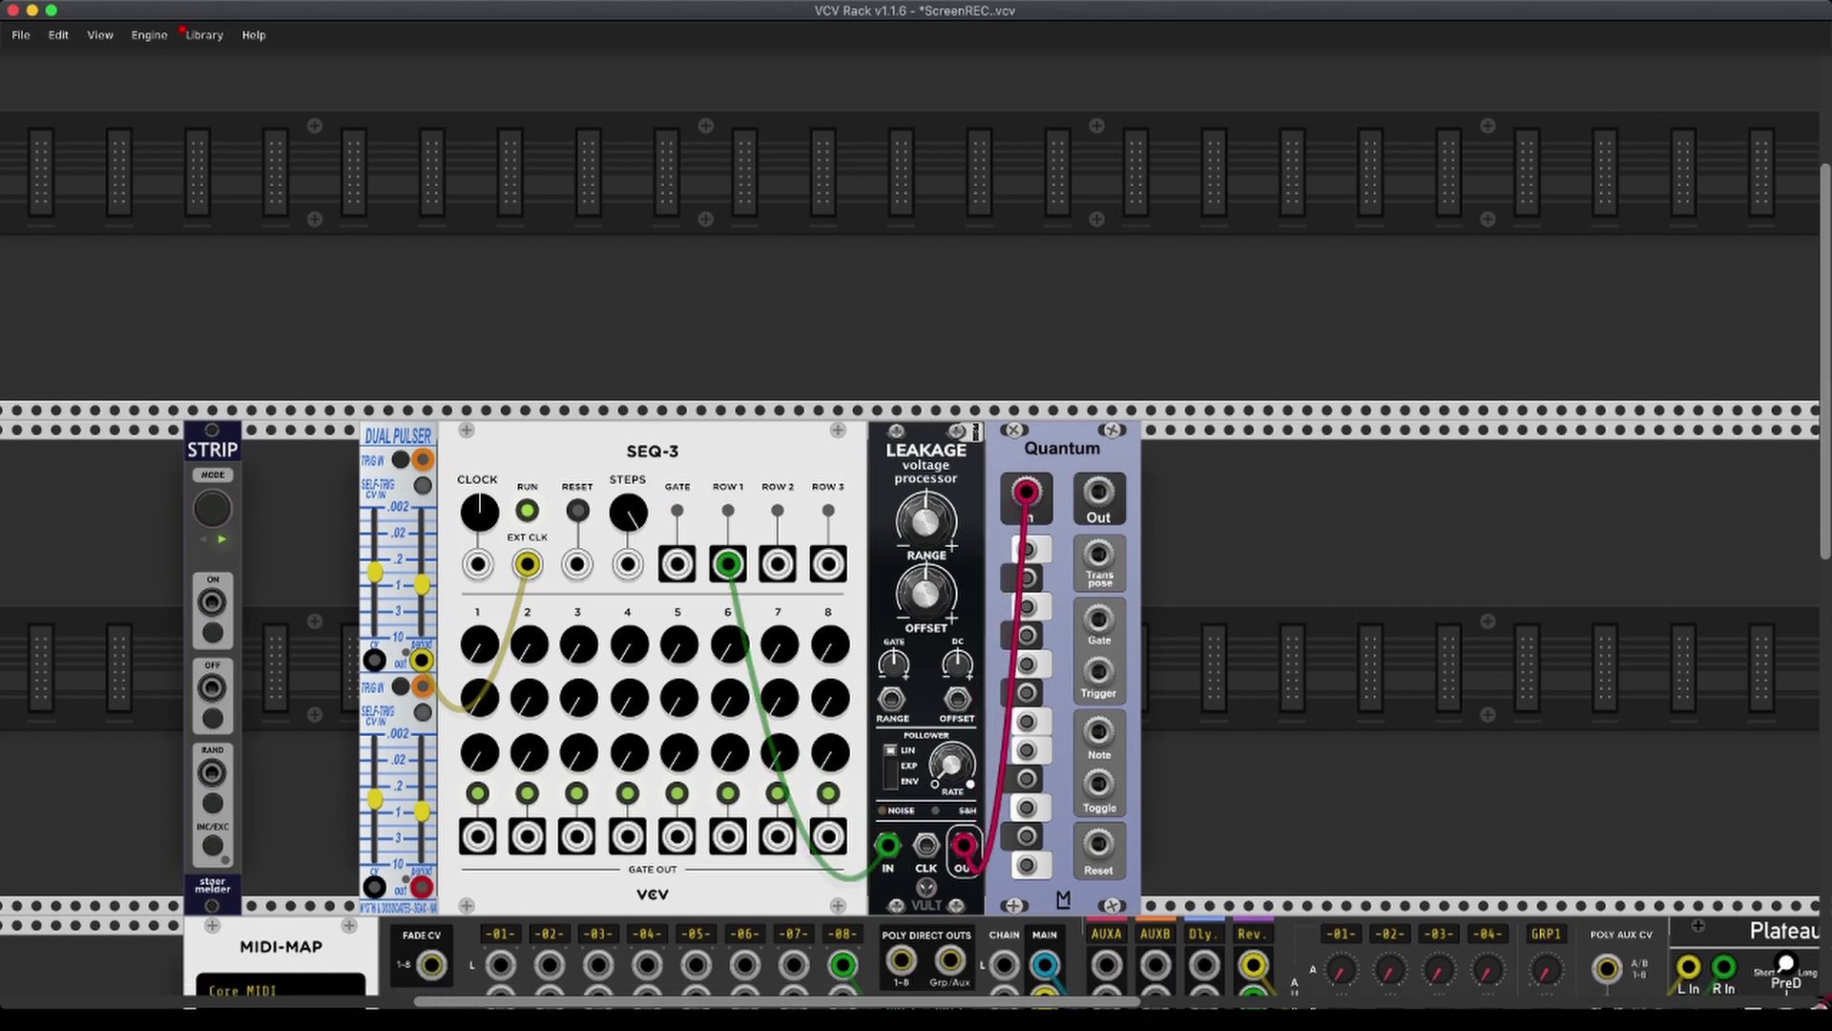
Enable notes 1, 3, 4, 6, 8, 9 and 11 on Quantum's scale keys, counting up from the lowest key
click(1026, 864)
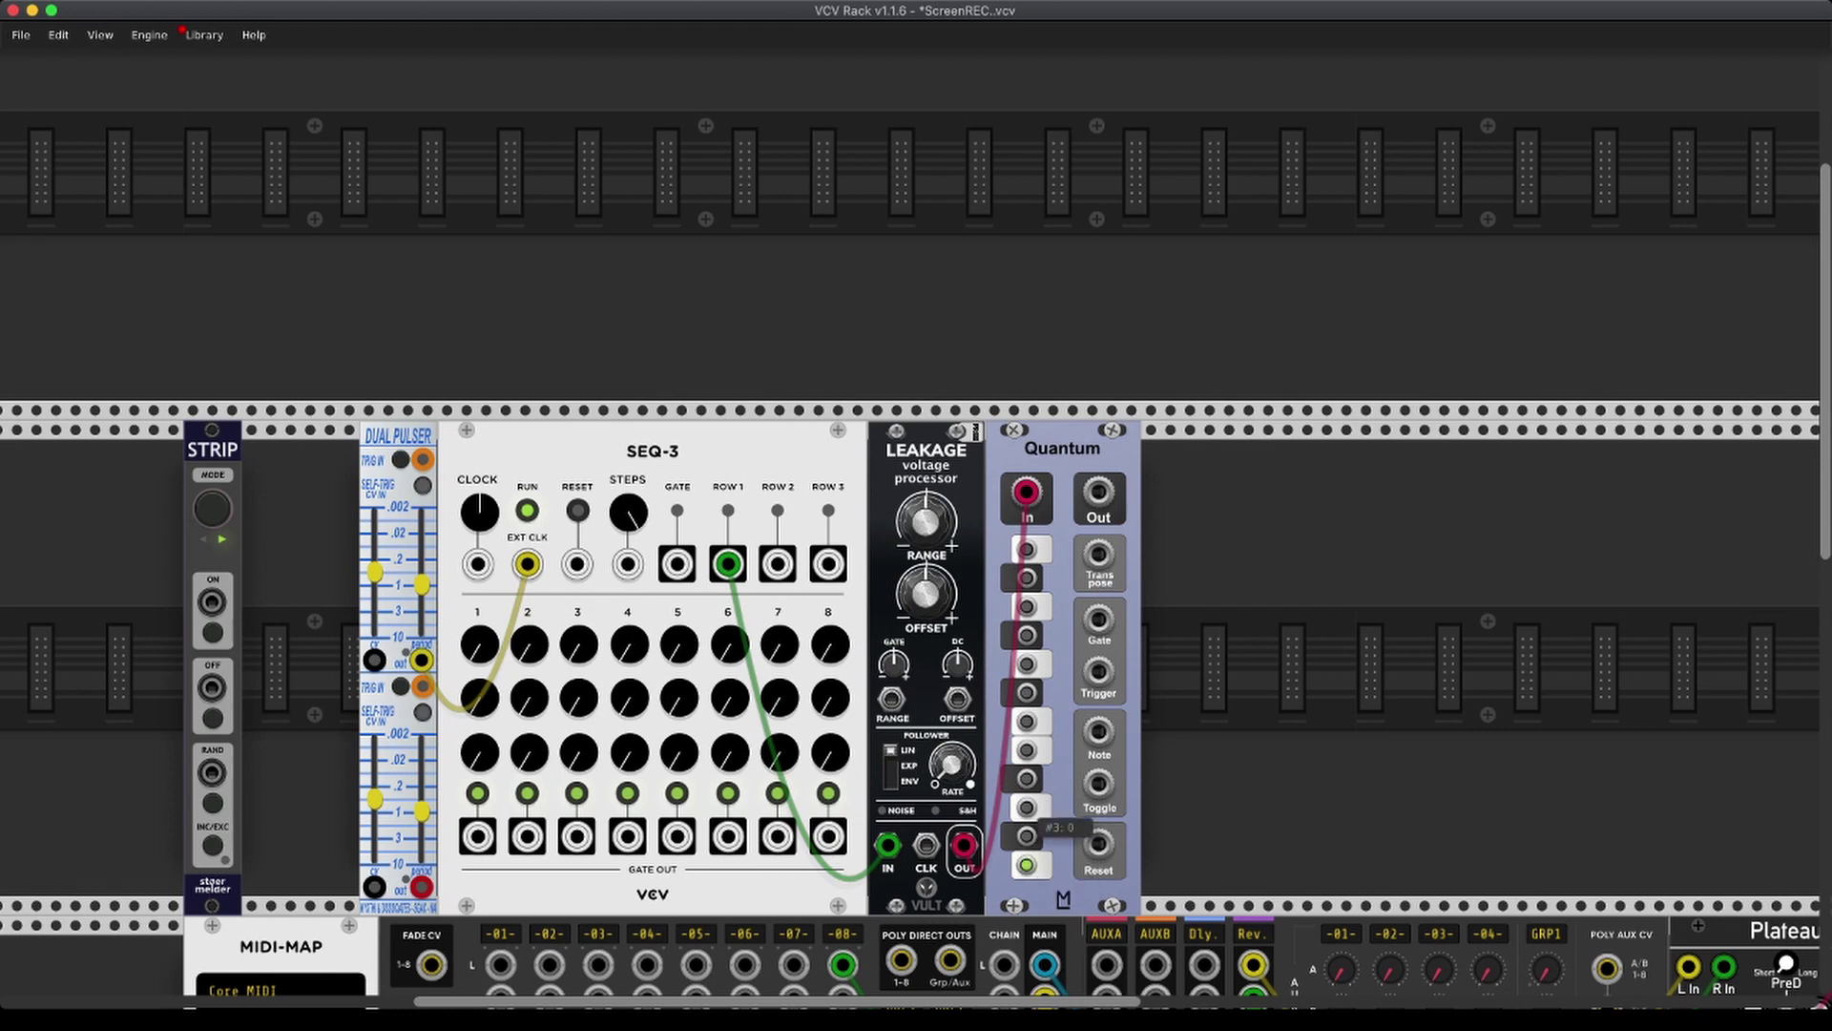
click(1025, 808)
click(1026, 779)
click(1026, 721)
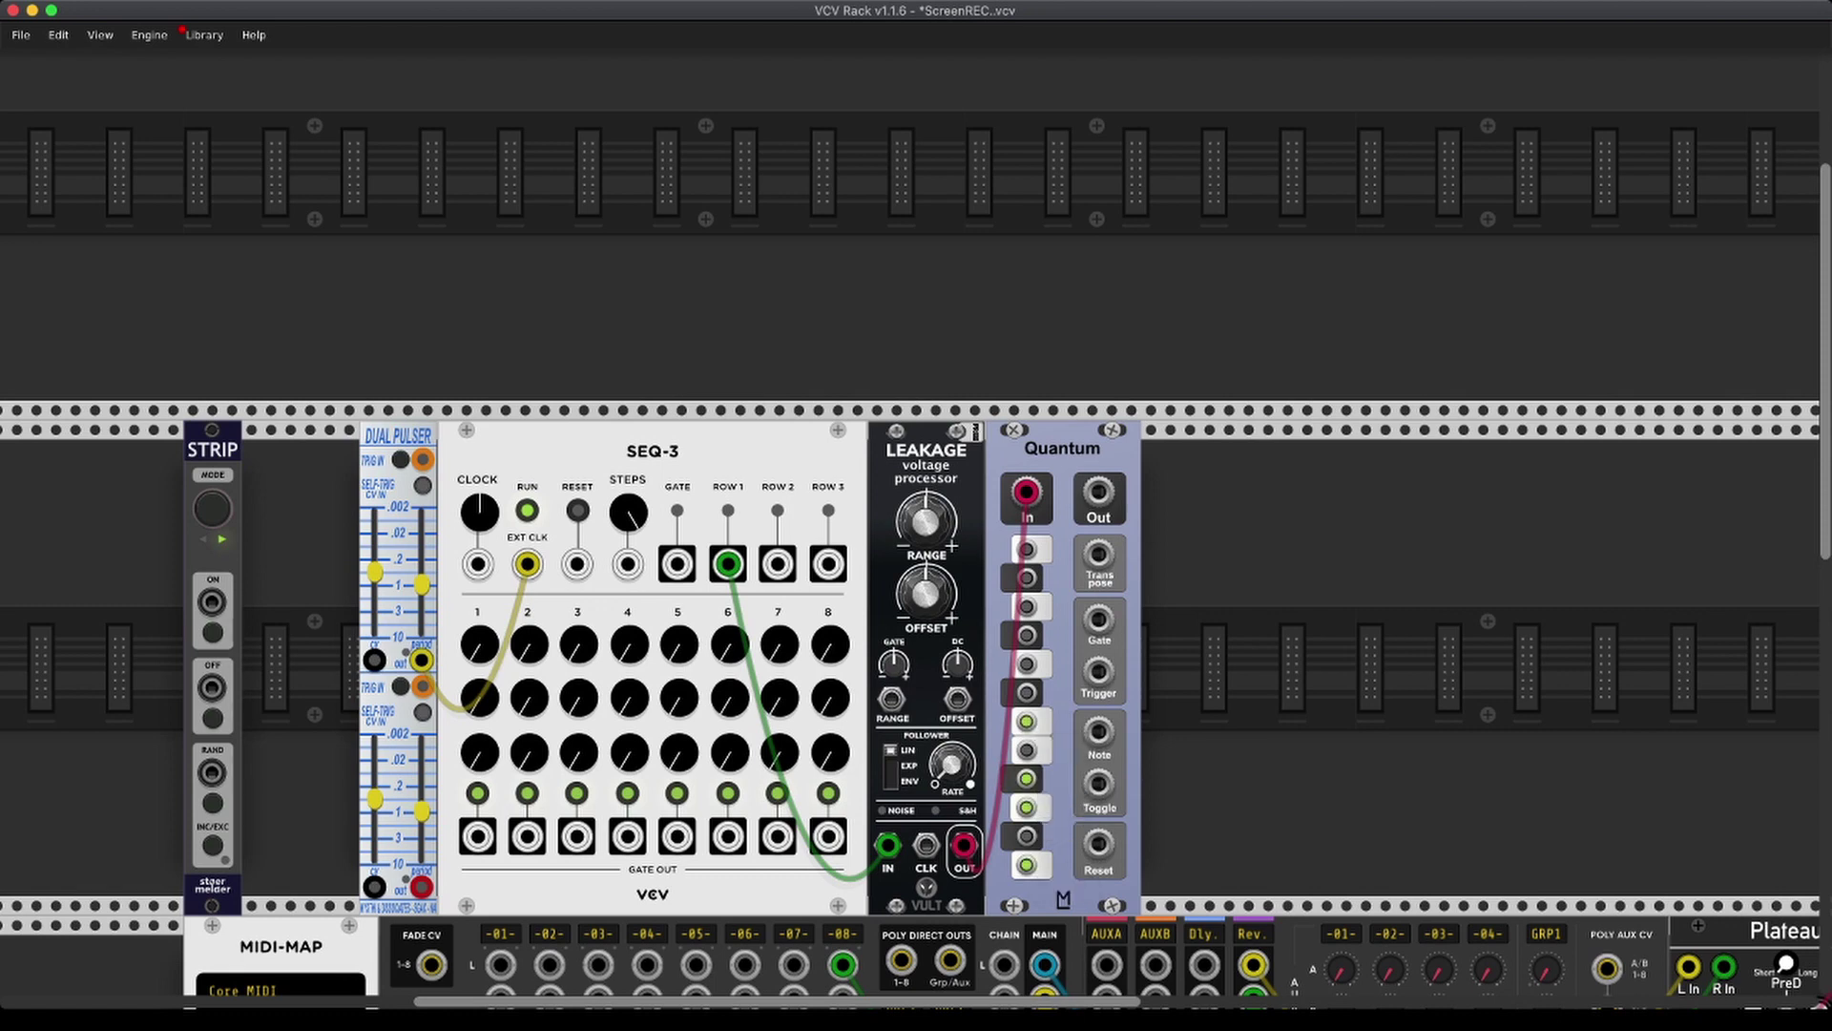
click(1026, 663)
click(1026, 635)
click(1026, 577)
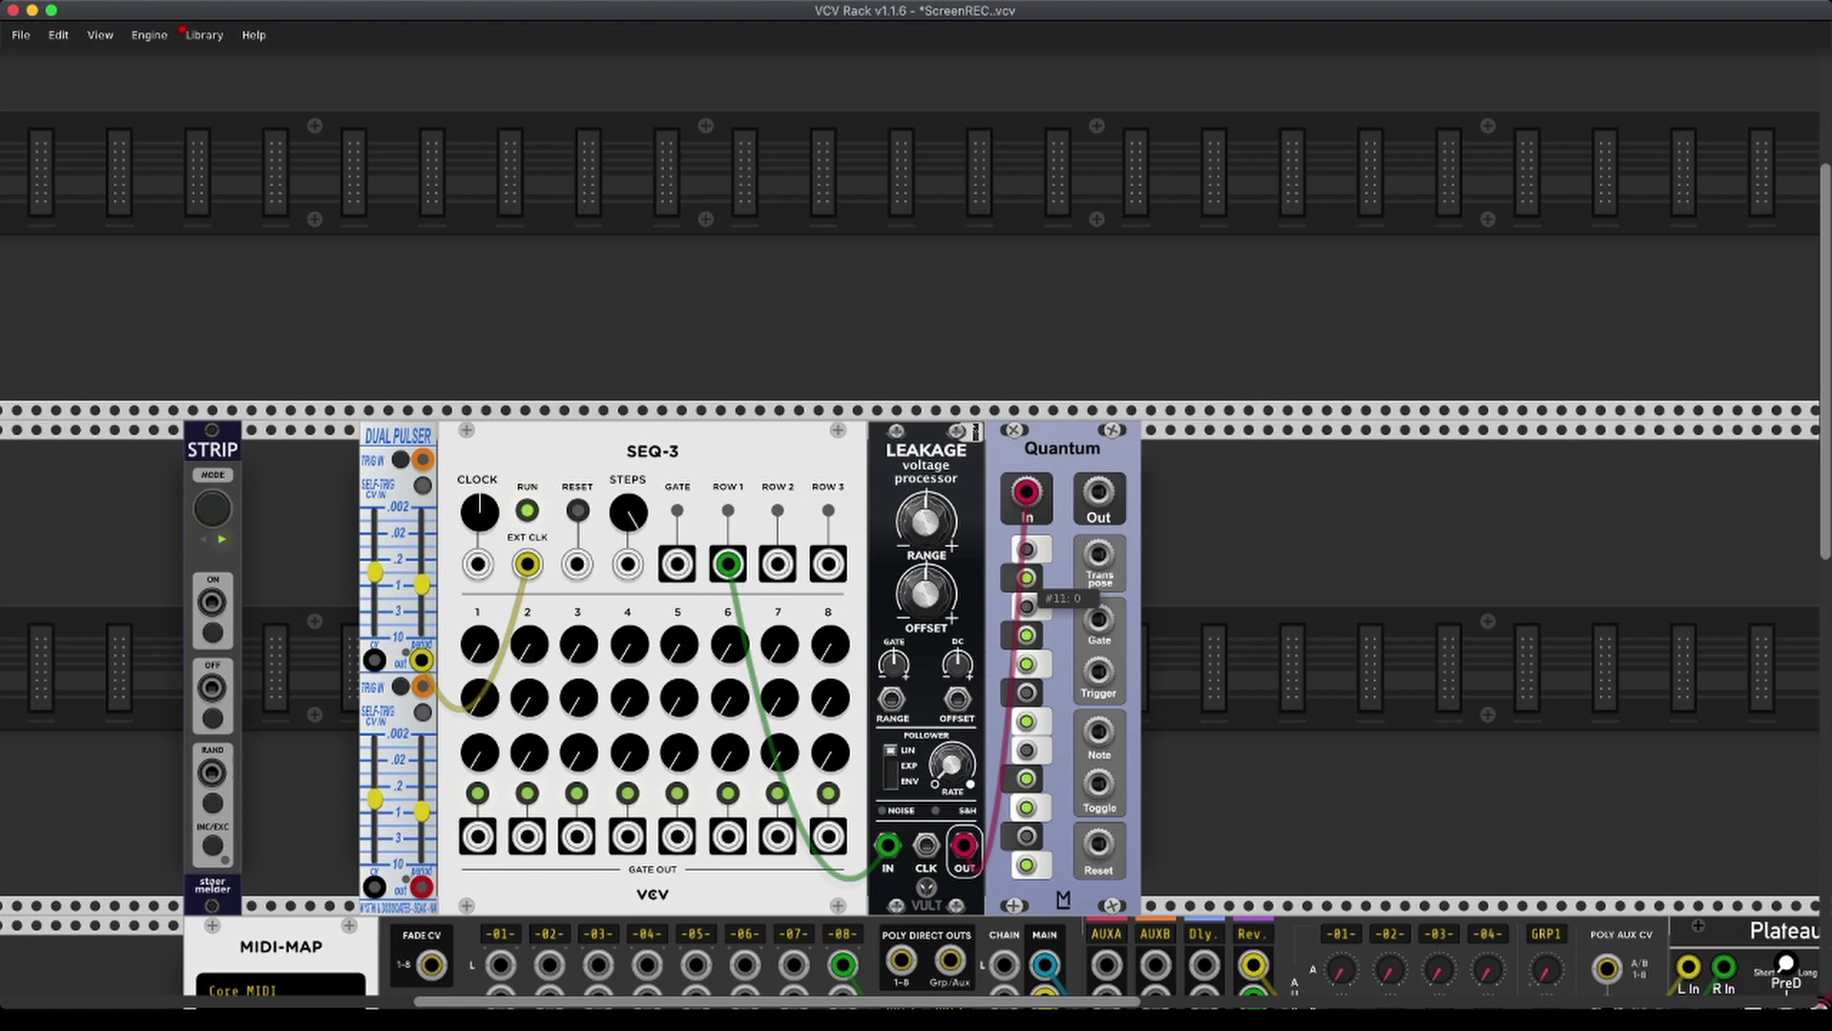
Patch SEQ-3's Row 3 output to the CV input of the upper pulser on the Dual Pulser
drag(829, 564, 375, 659)
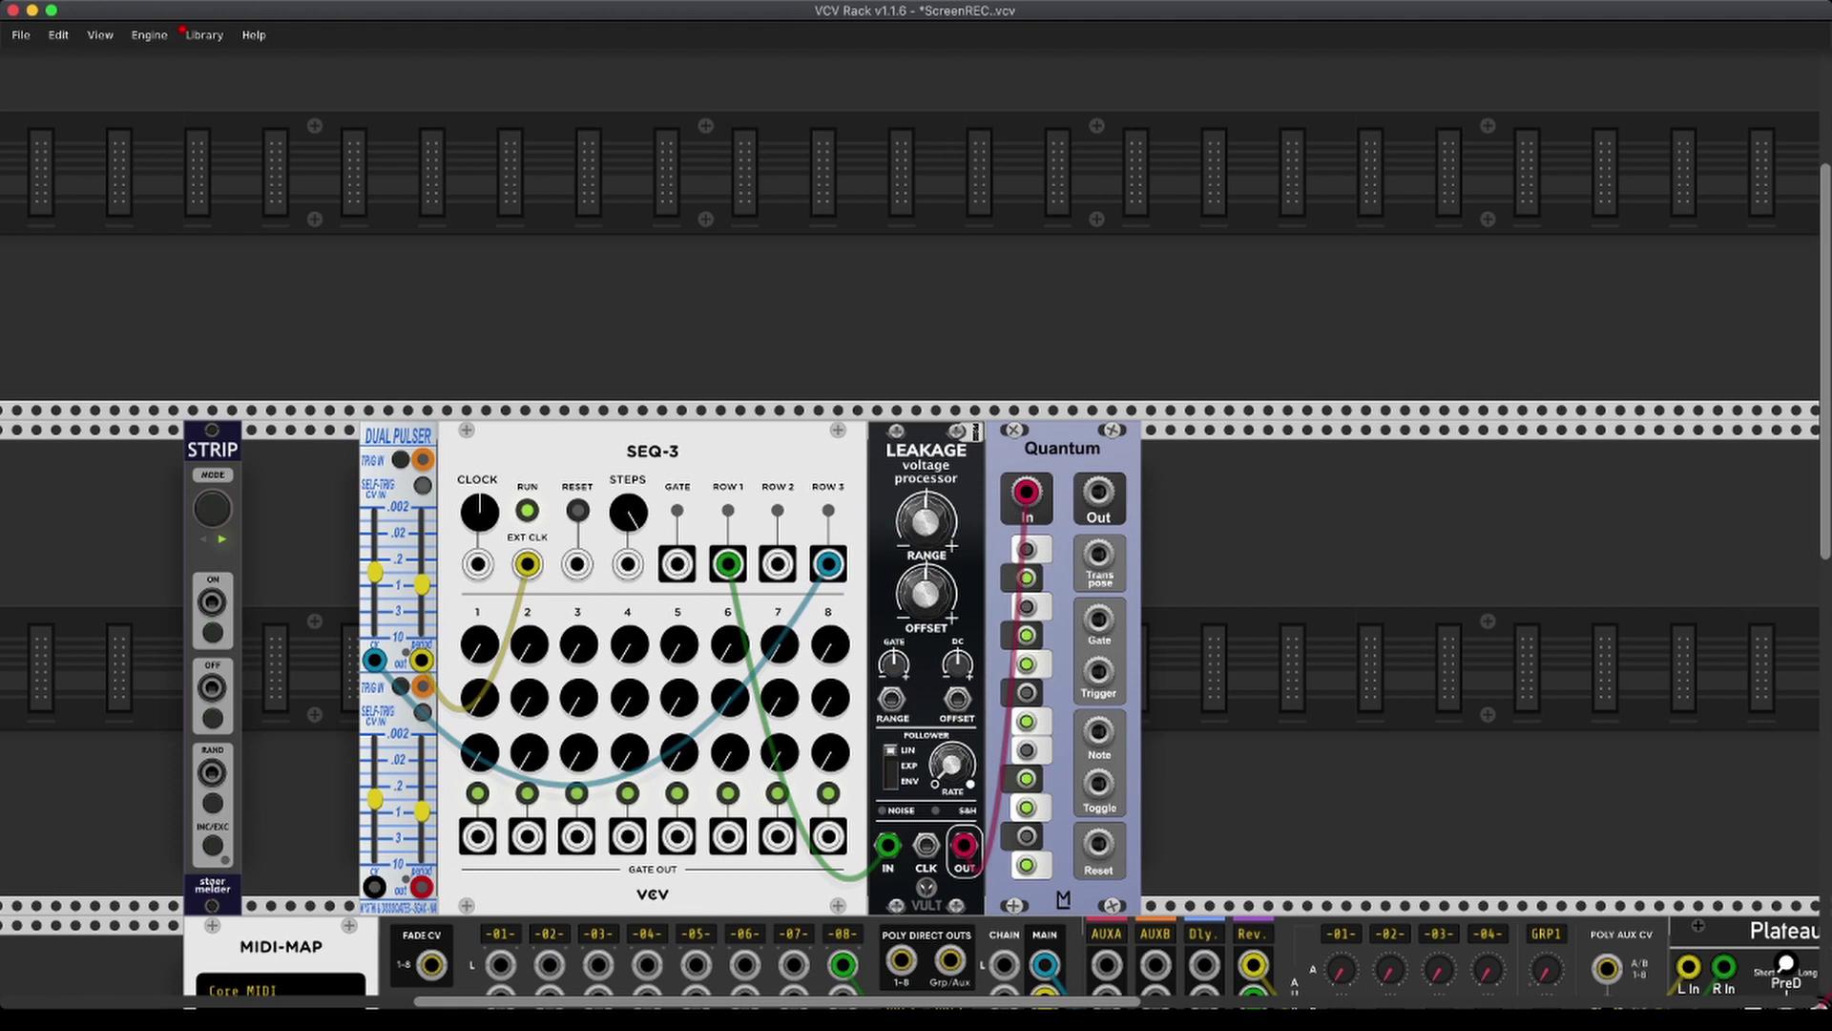
Move STRIP flush against the Dual Pulser's left side and cycle its left/right mode to right only
drag(212, 559, 329, 558)
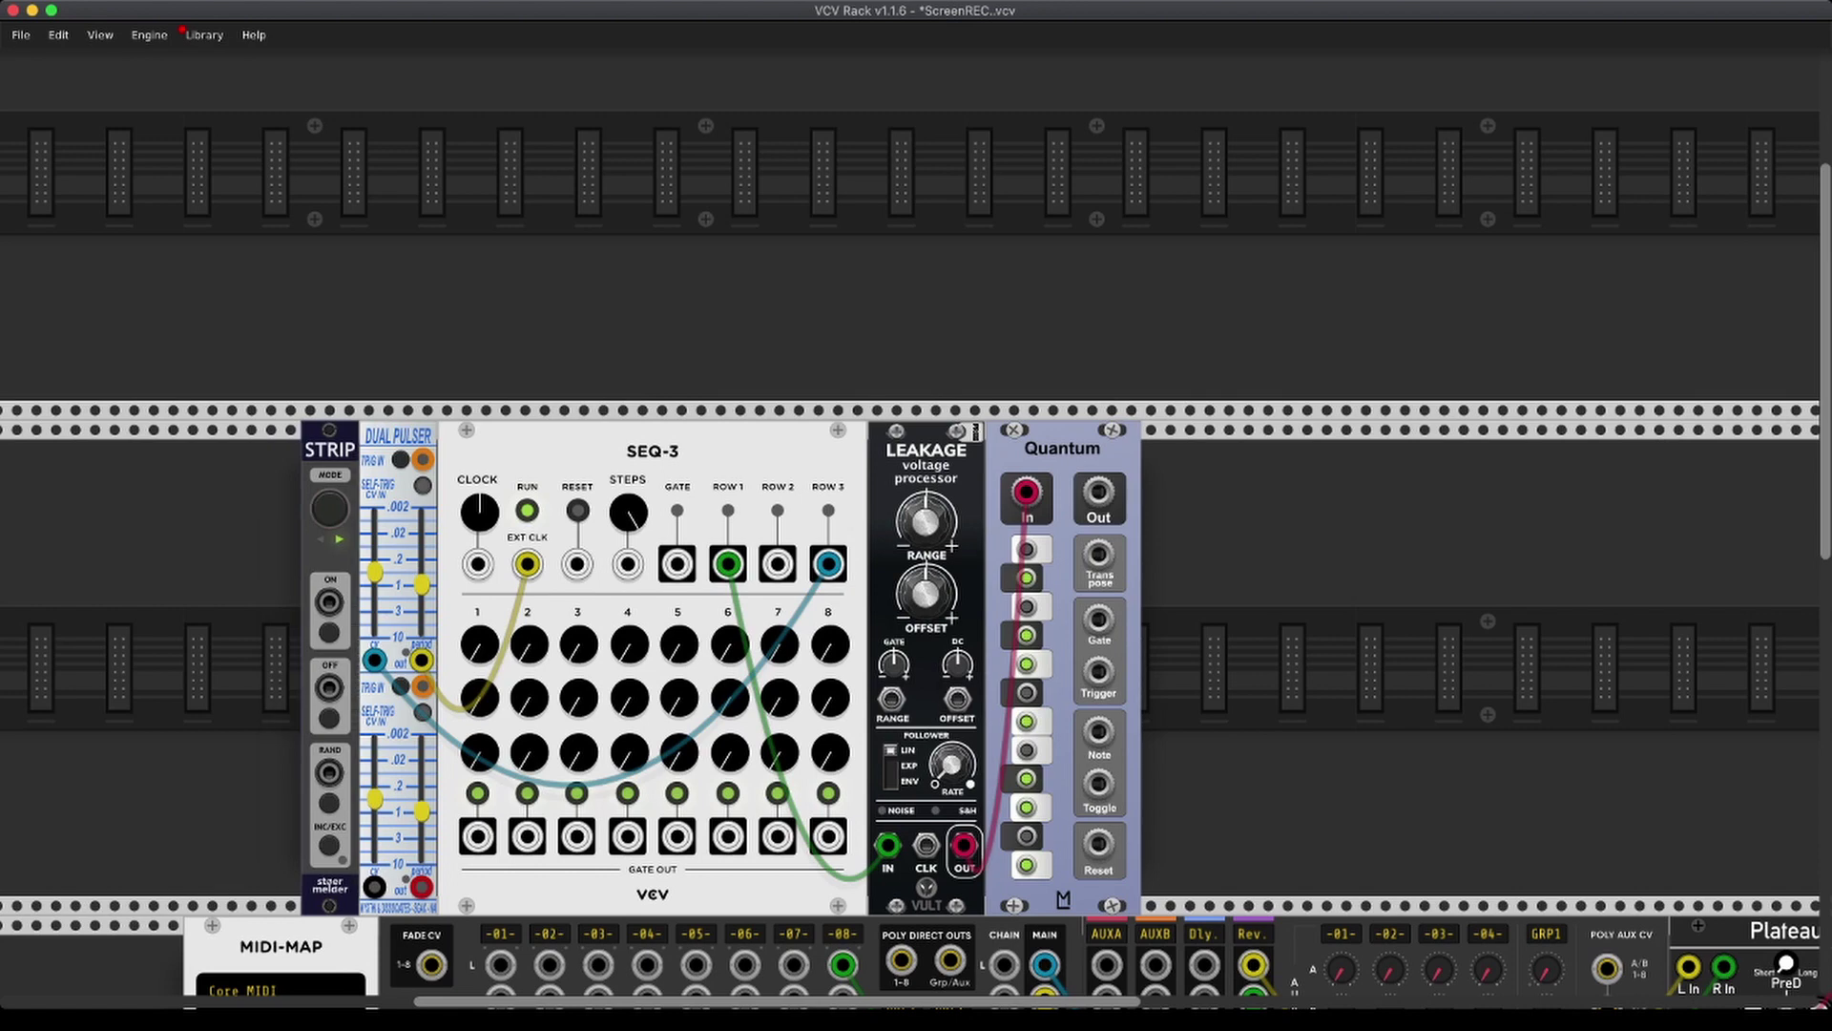
click(329, 509)
click(329, 509)
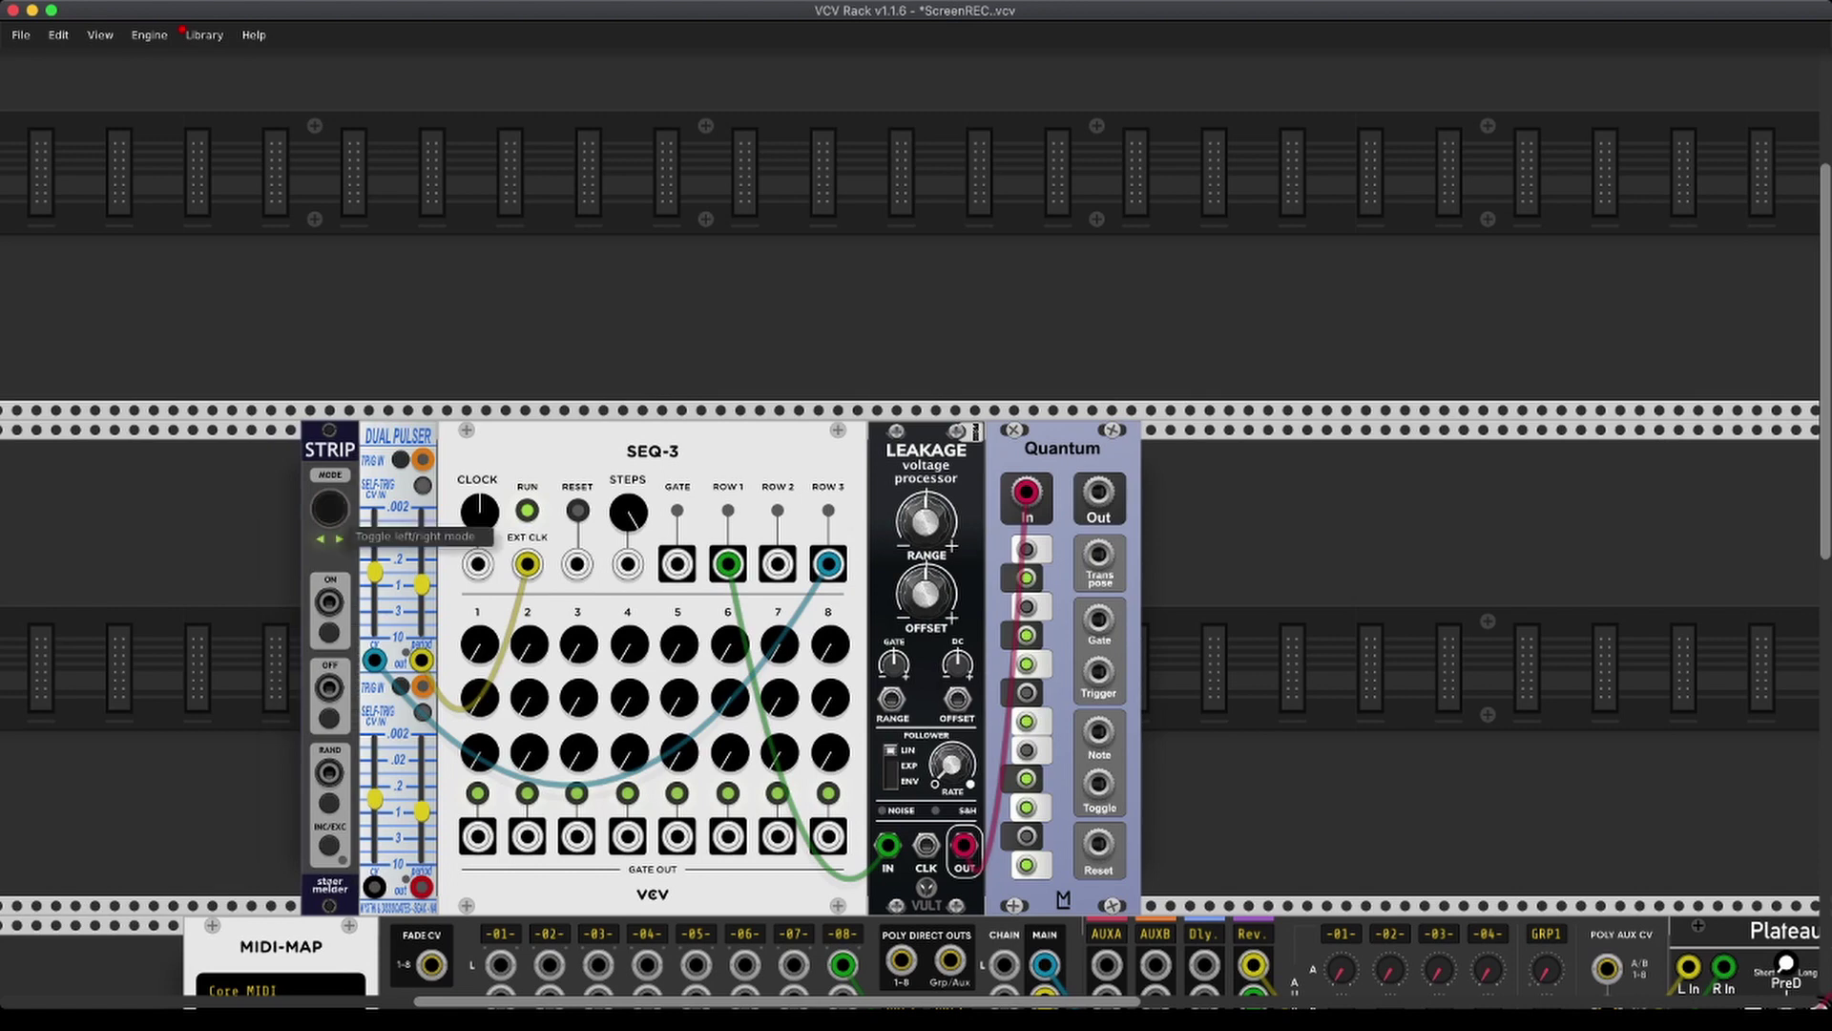
click(330, 509)
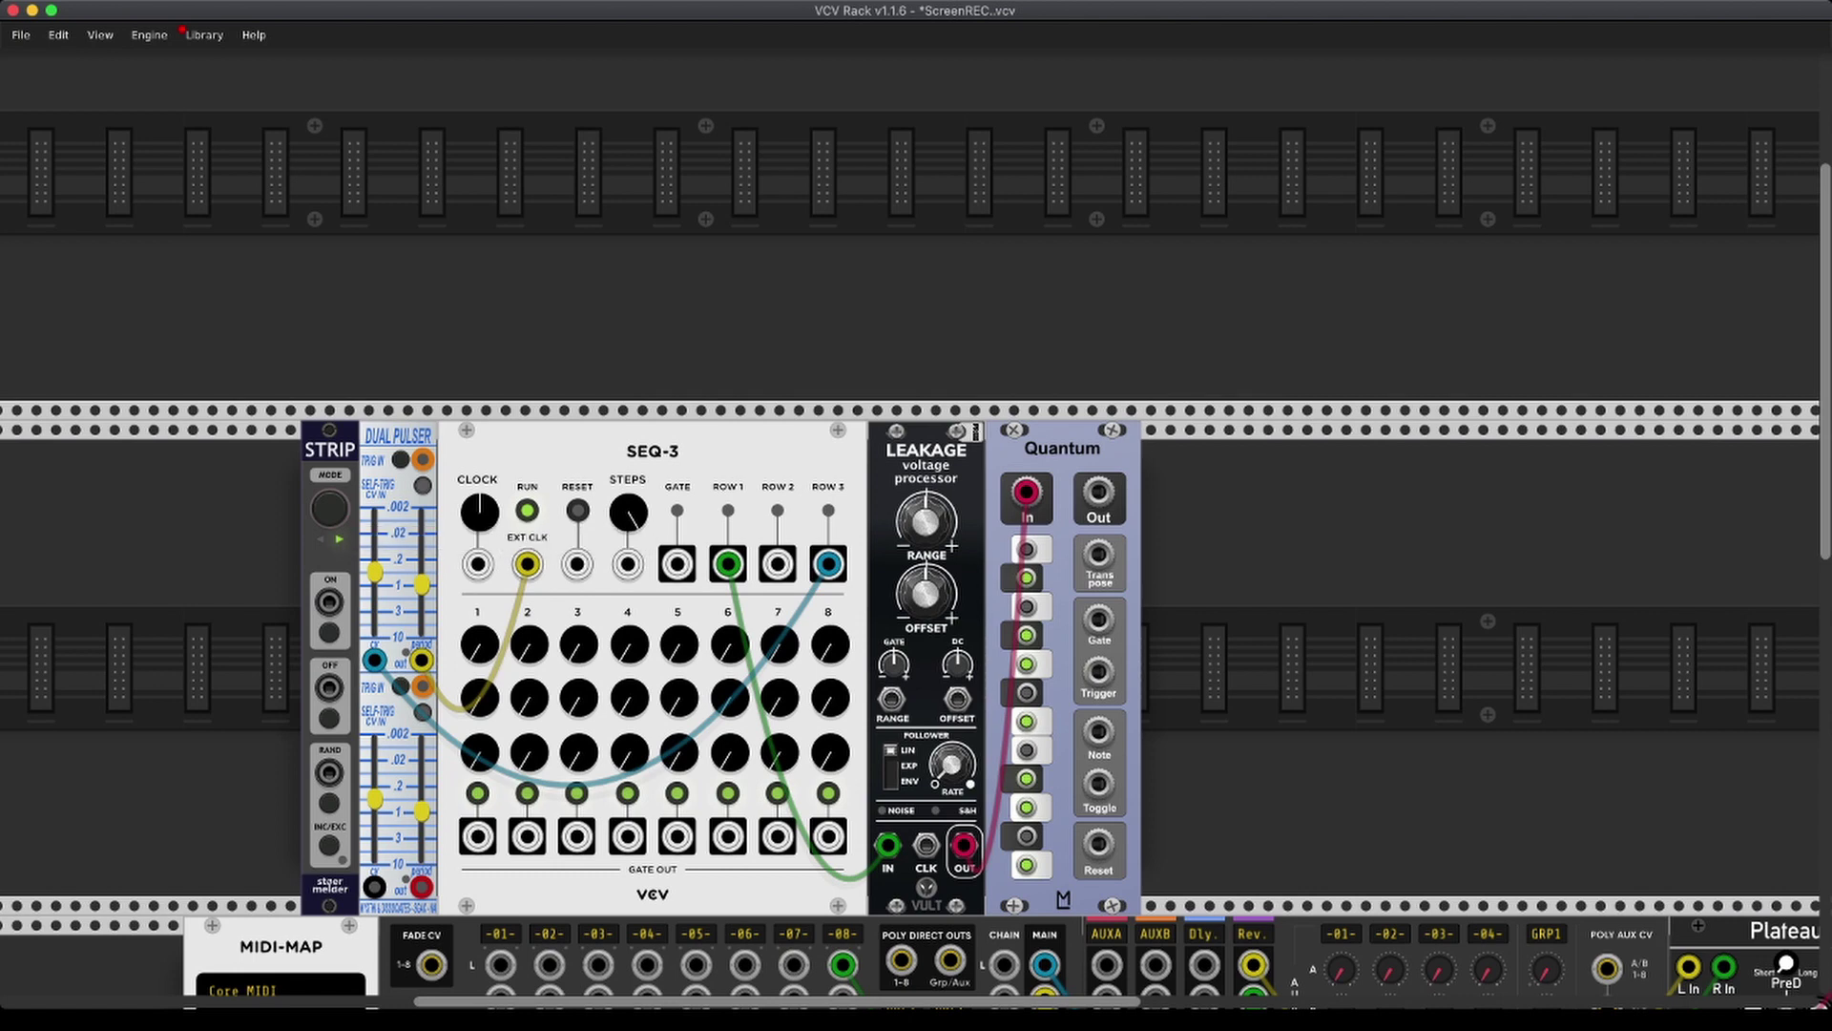
Save the Dual Pulser, SEQ-3, Leakage and Quantum modules beside STRIP as a strip file
right_click(336, 451)
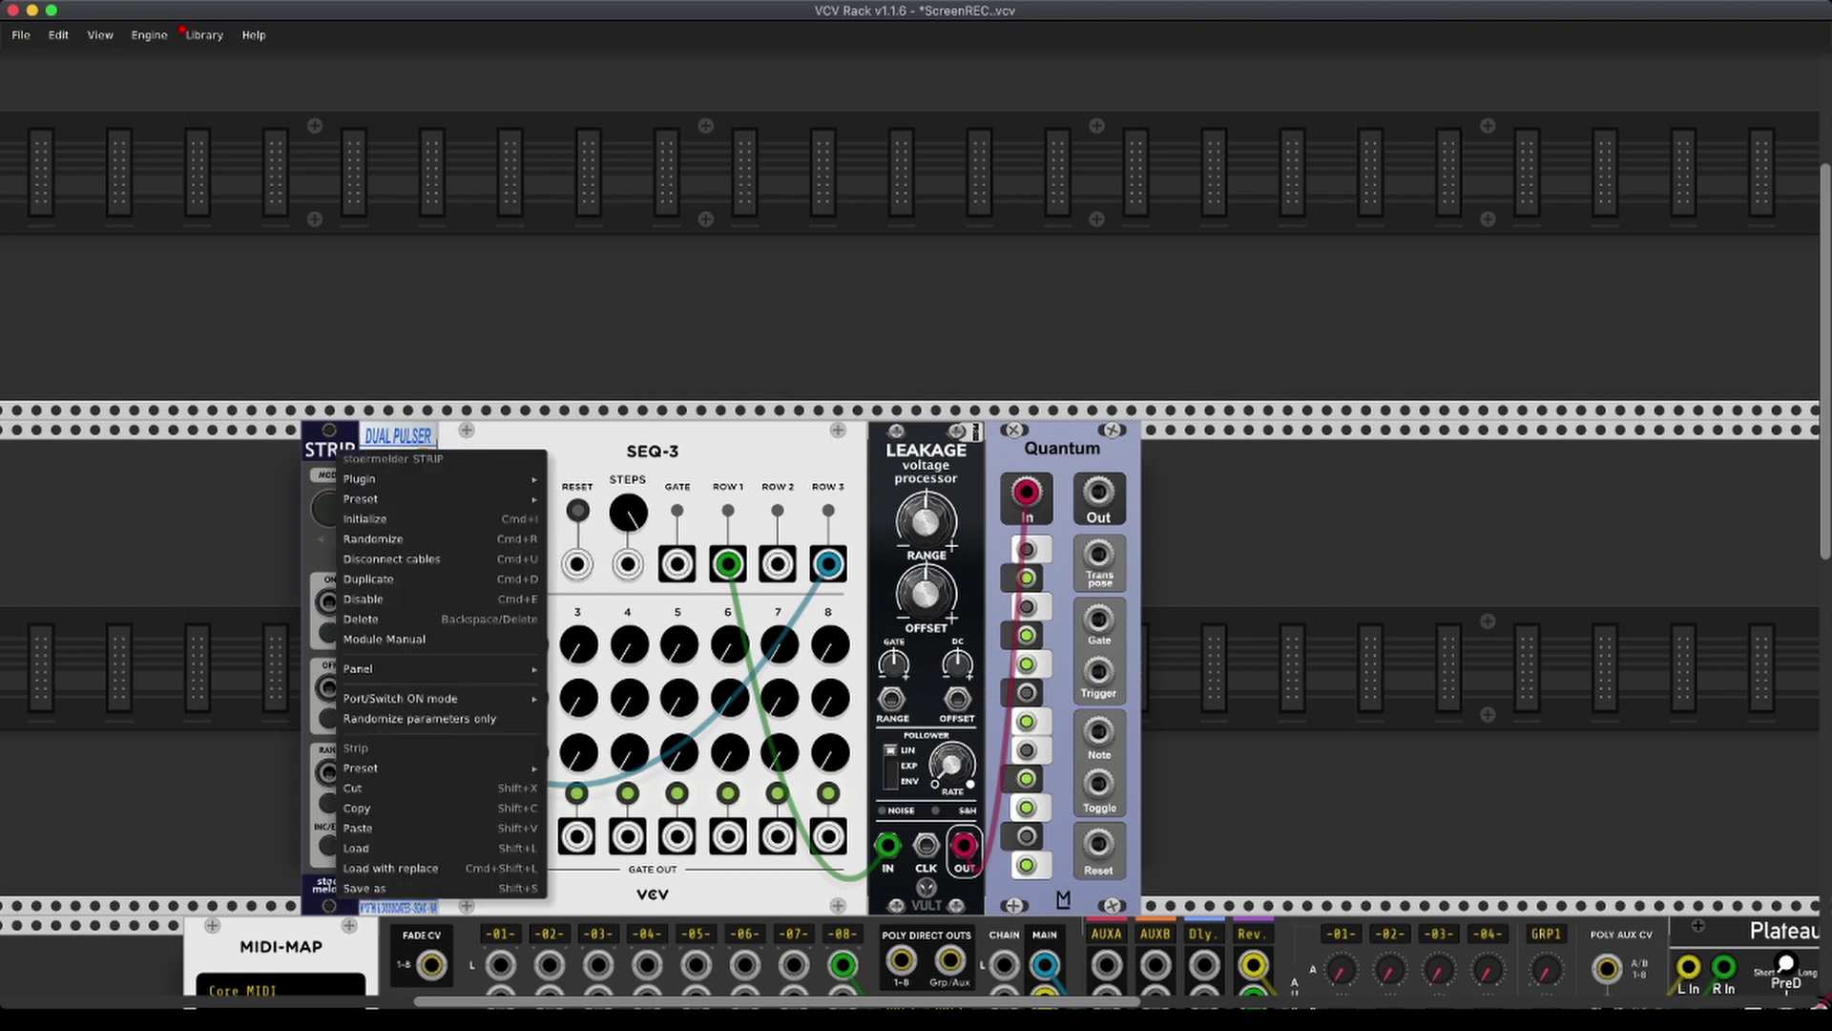
mouse_move(430, 698)
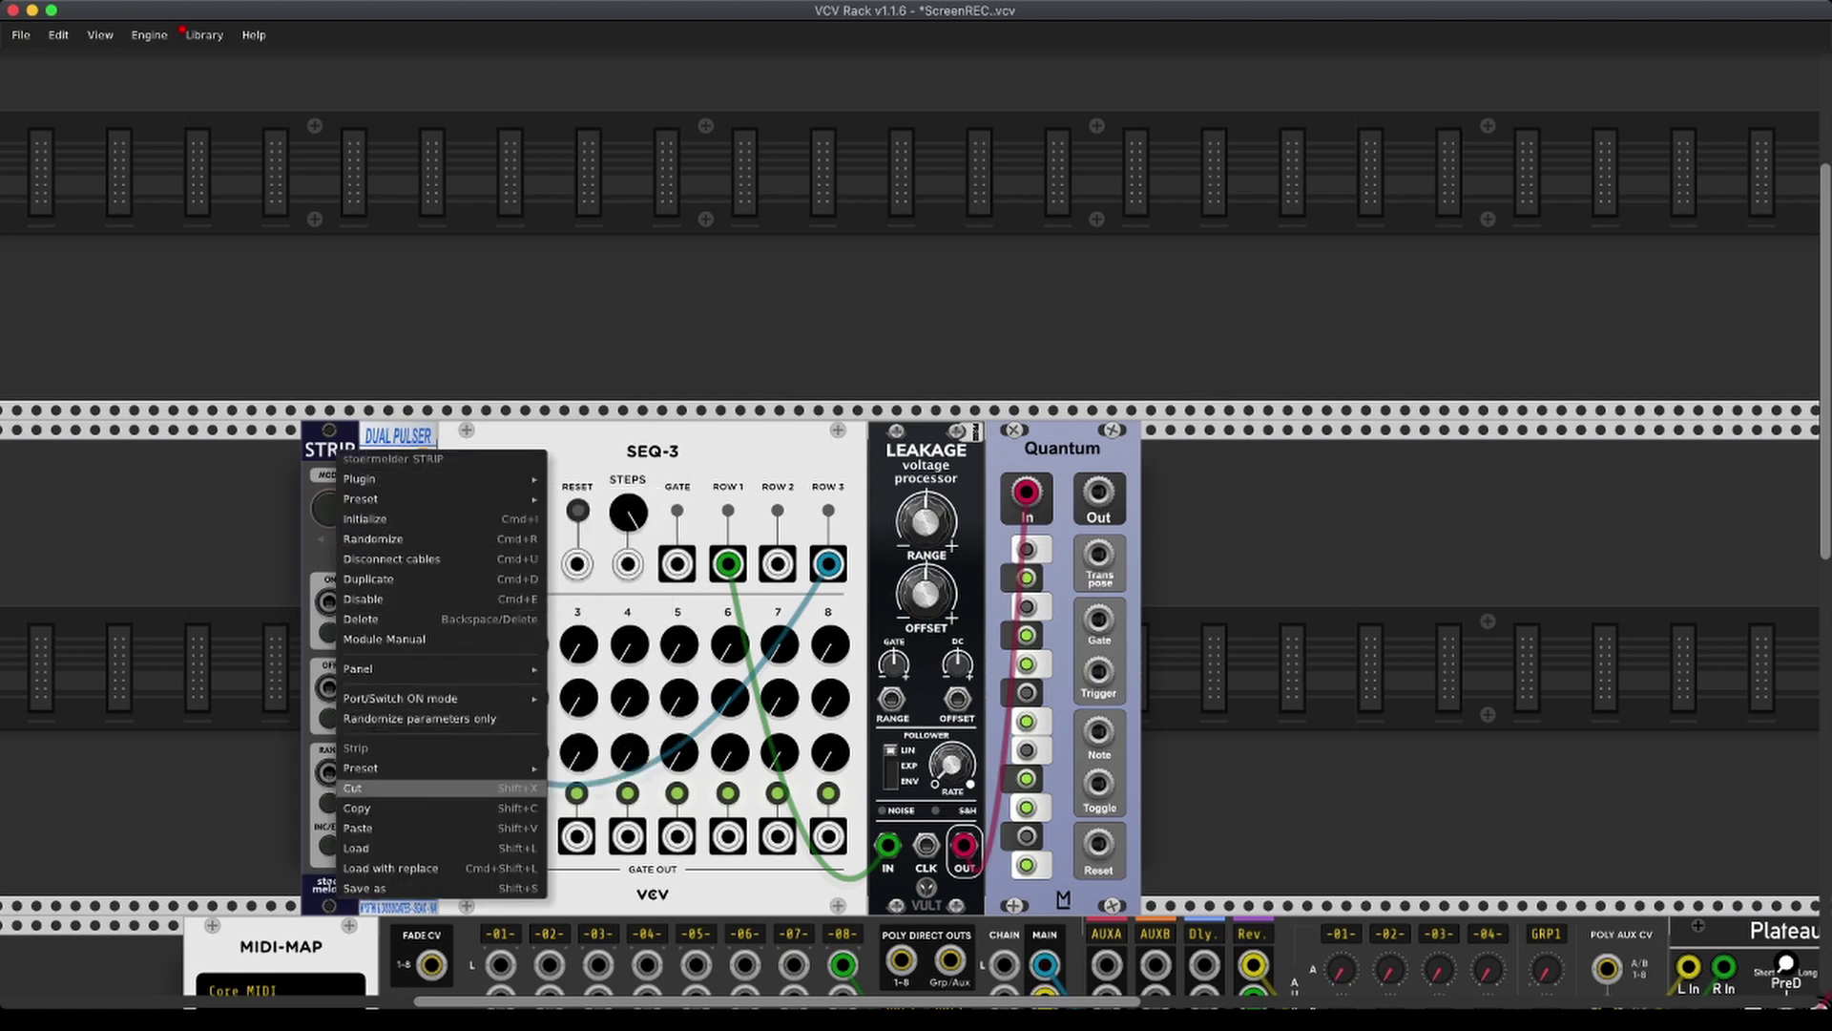
click(401, 888)
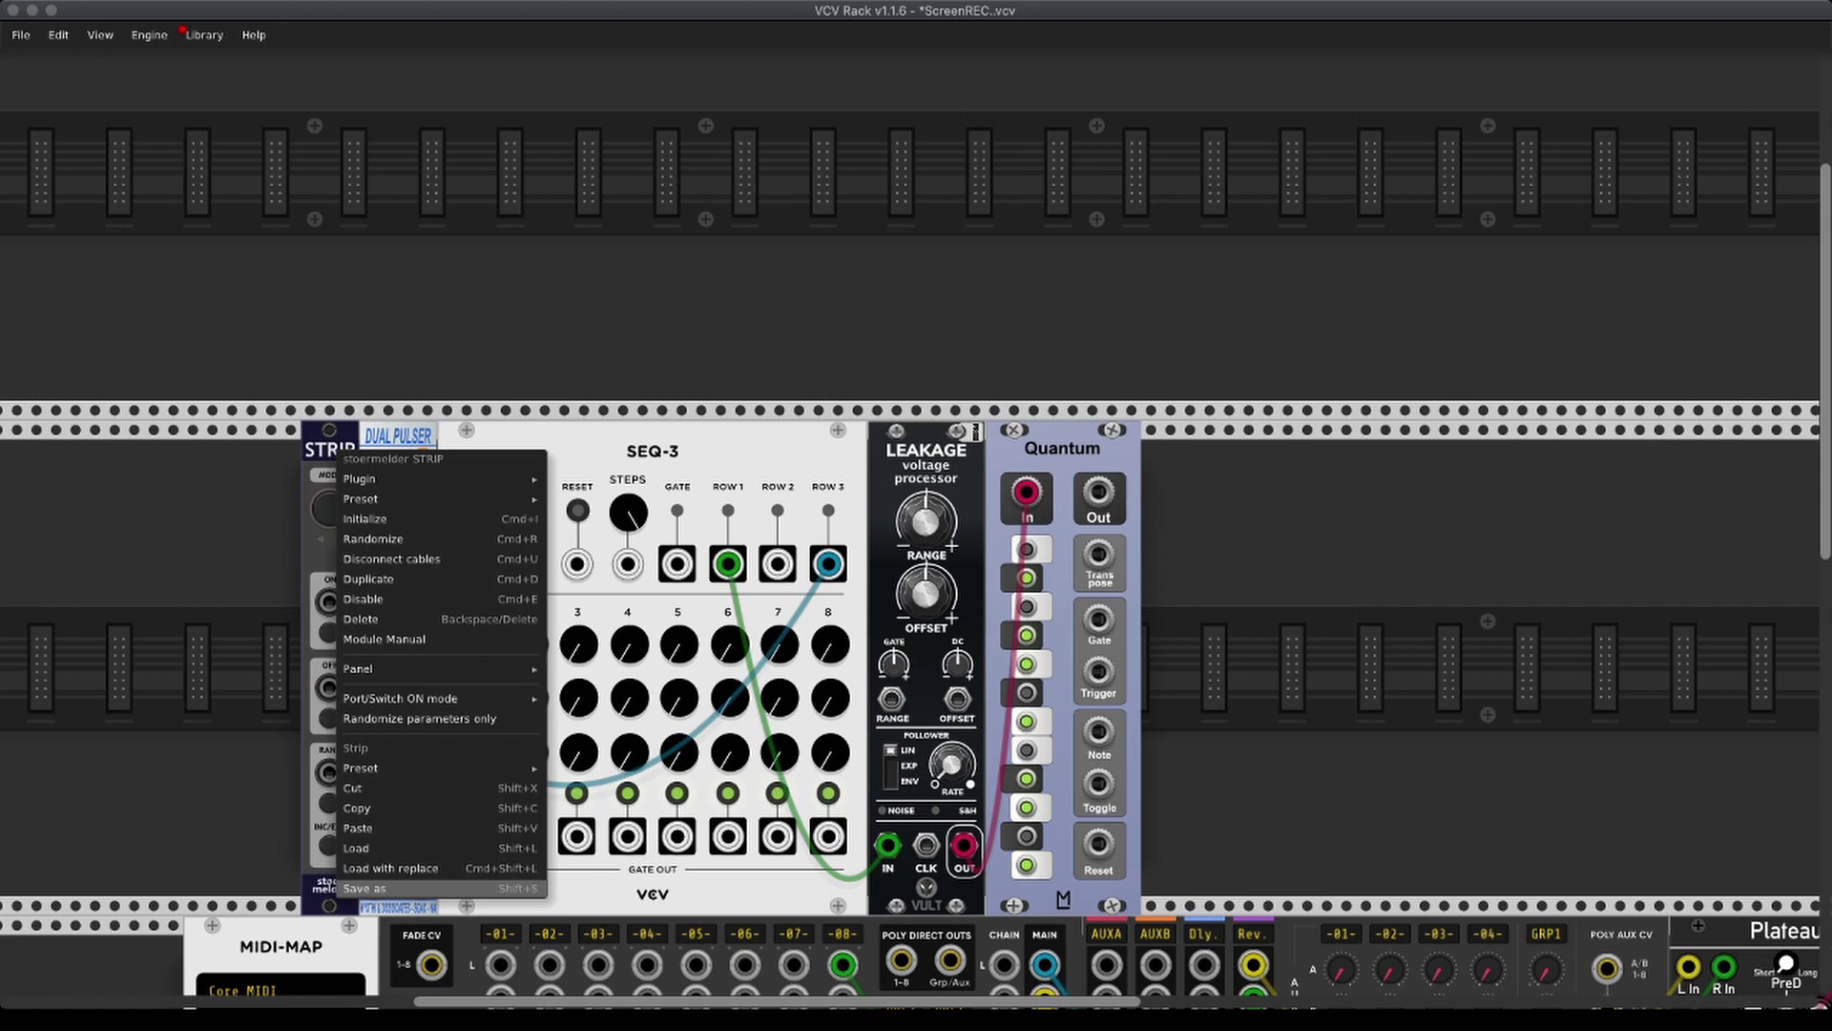
key(Return)
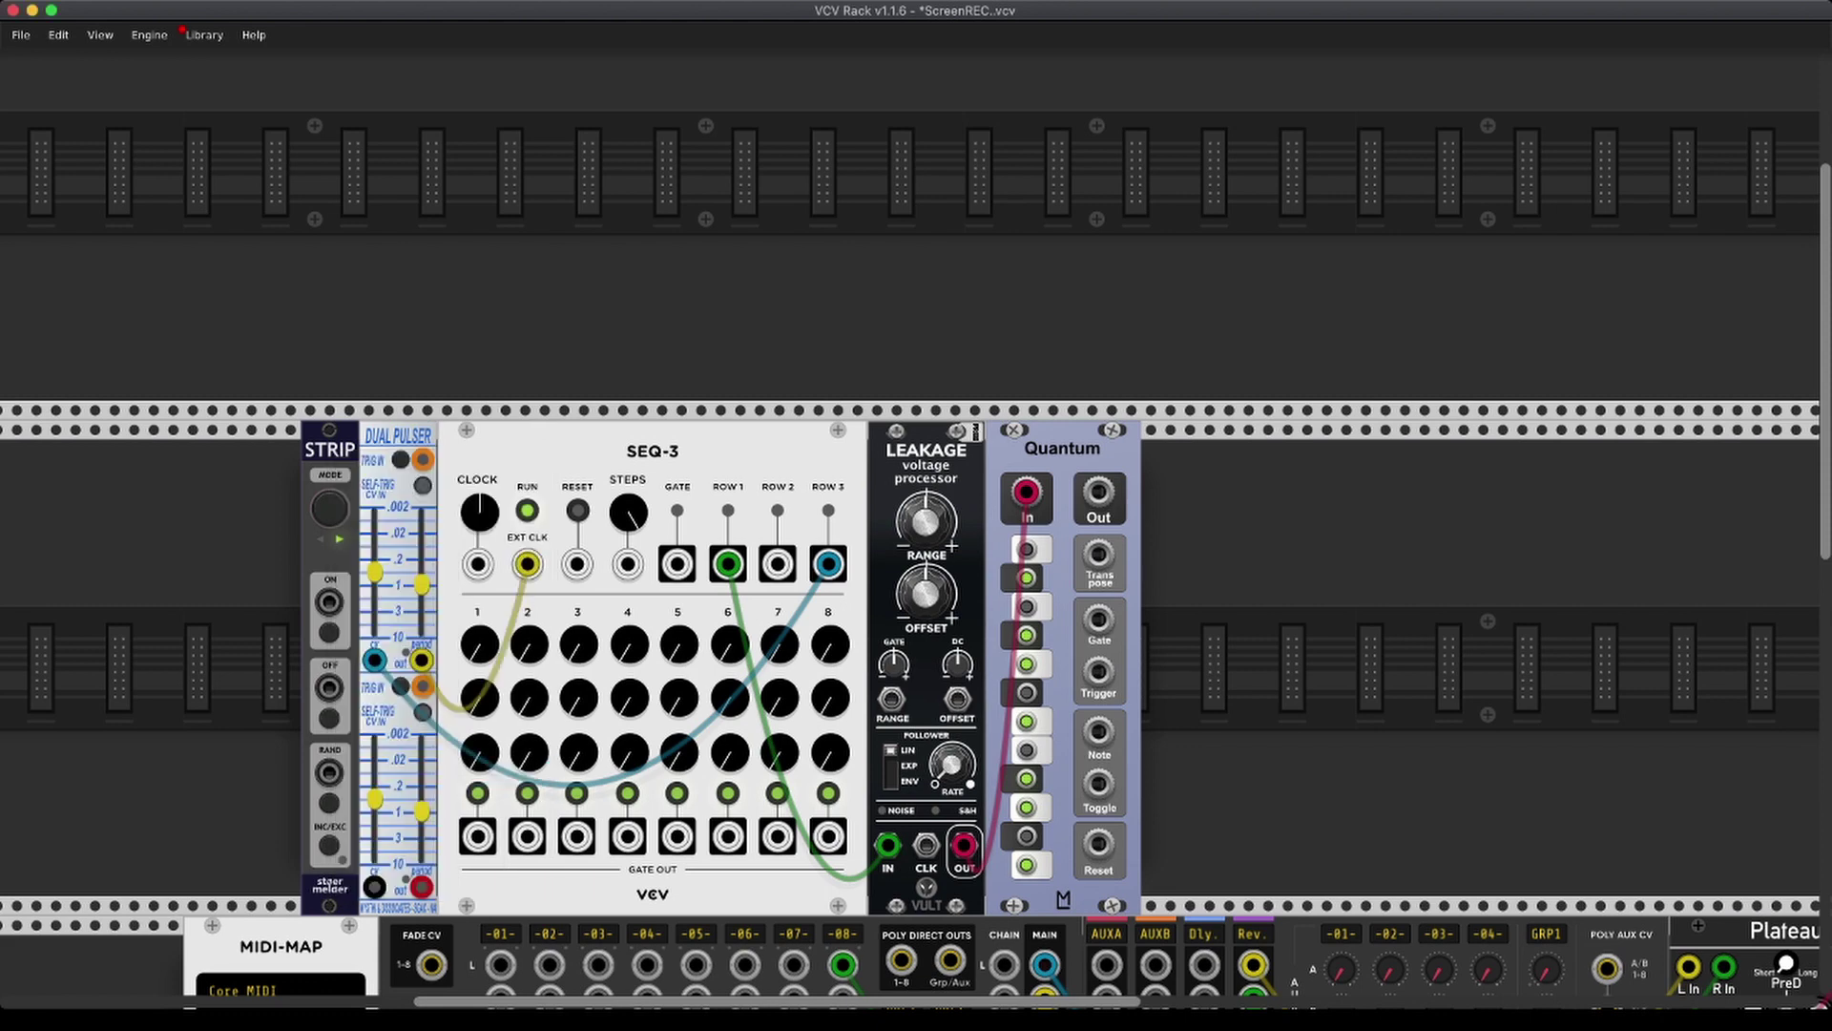
Delete the Dual Pulser, SEQ-3, Leakage and Quantum modules, leaving STRIP alone in its row
key(BackSpace)
key(BackSpace)
key(BackSpace)
key(BackSpace)
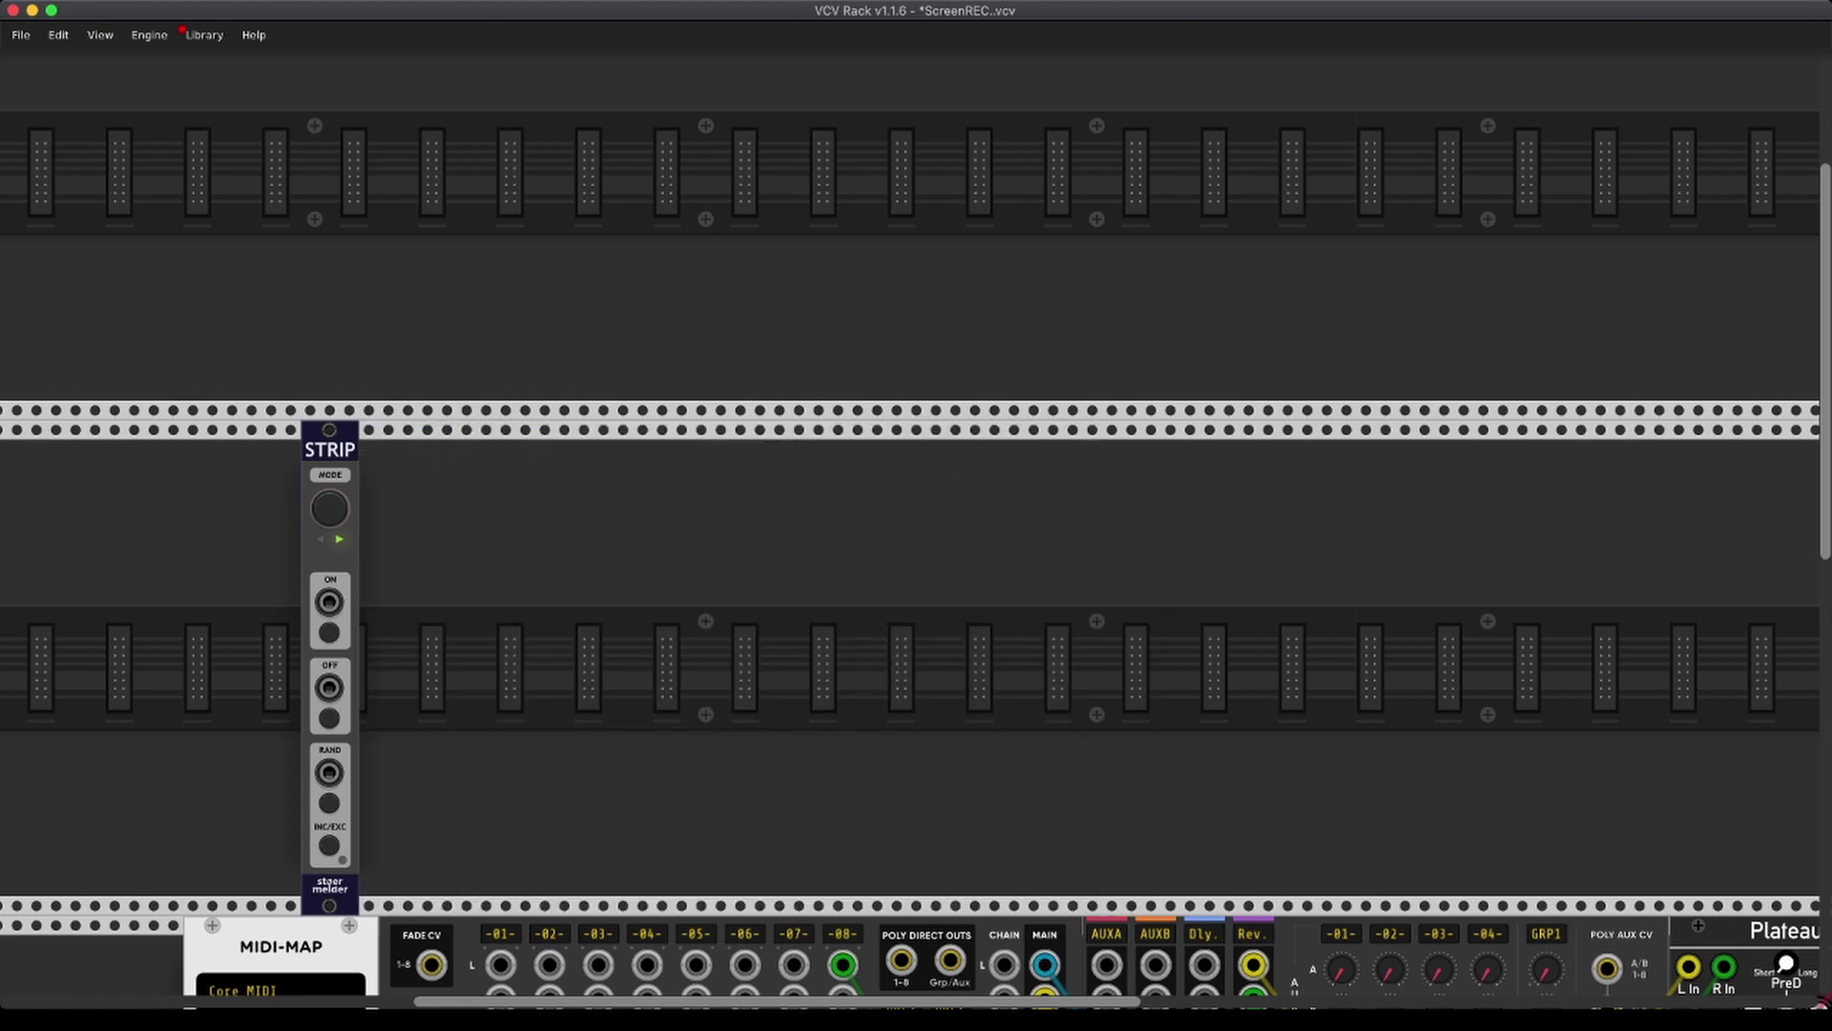
Move STRIP into line with MIDI-MAP's left edge and load the saved Dual Pulser, SEQ-3, Leakage and Quantum strip beside it
scroll(917, 534, down, 2)
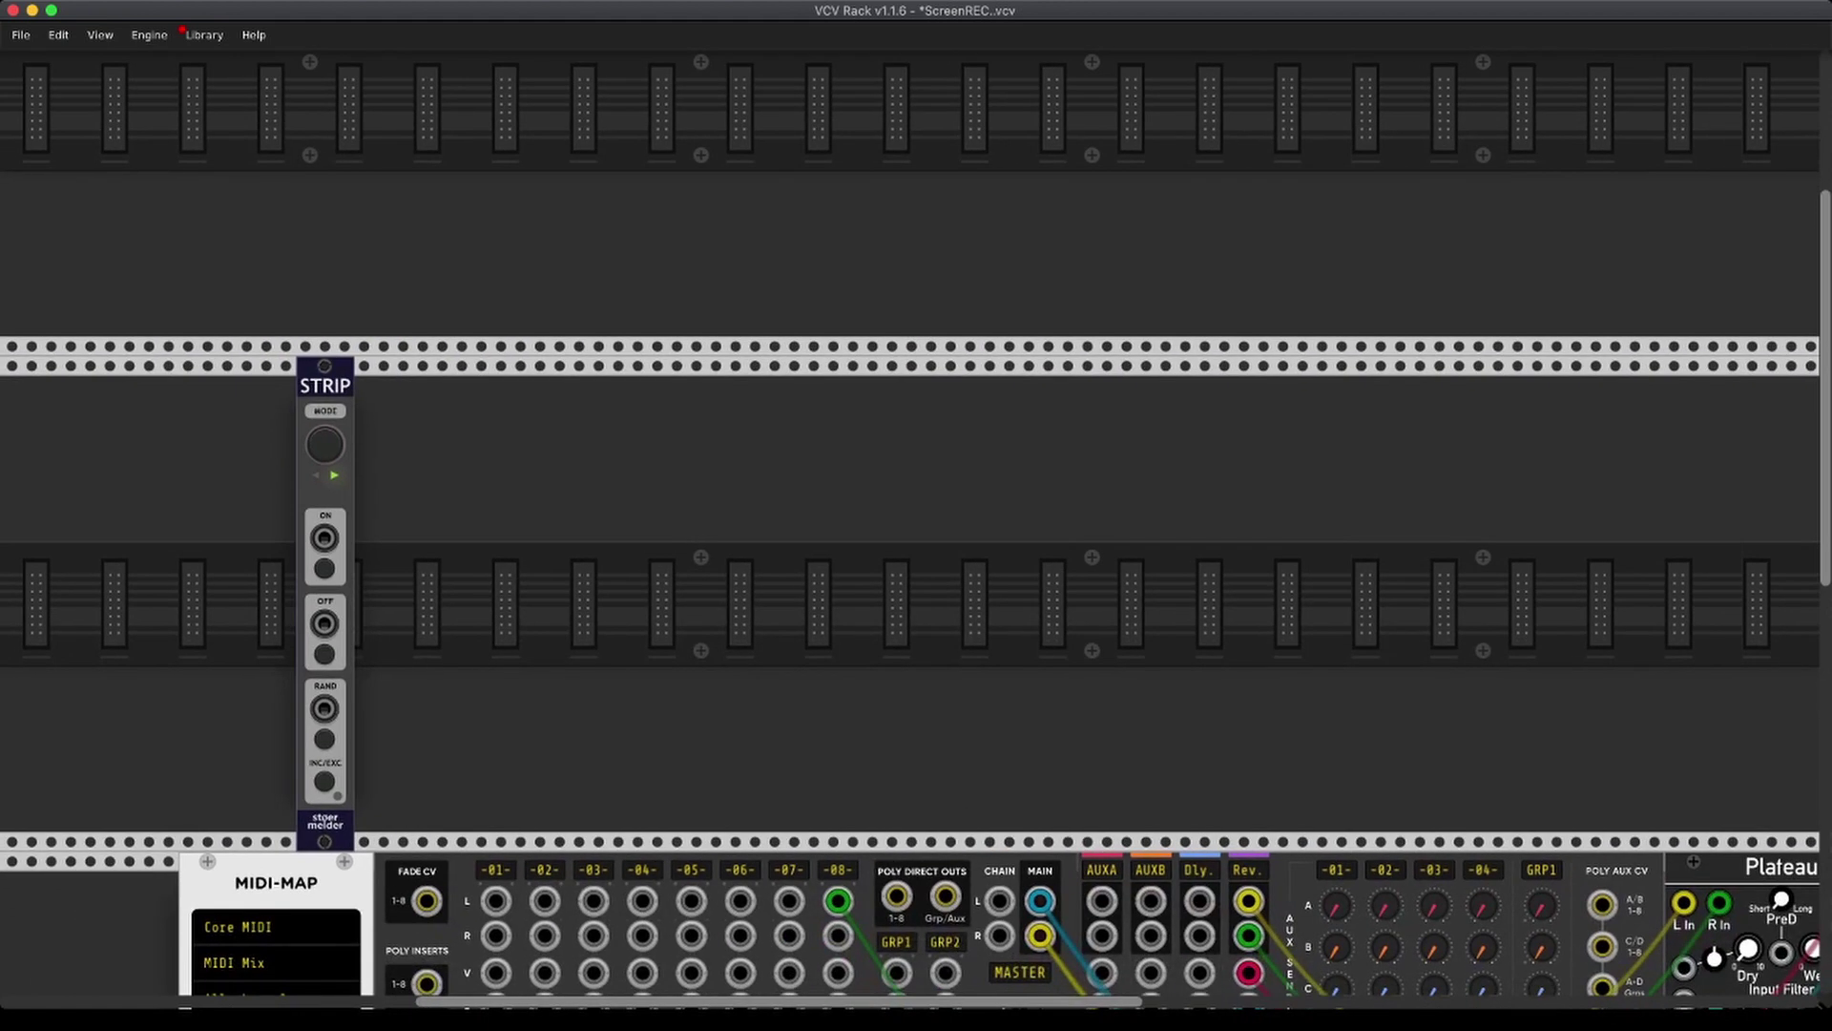
drag(324, 388, 208, 387)
right_click(223, 392)
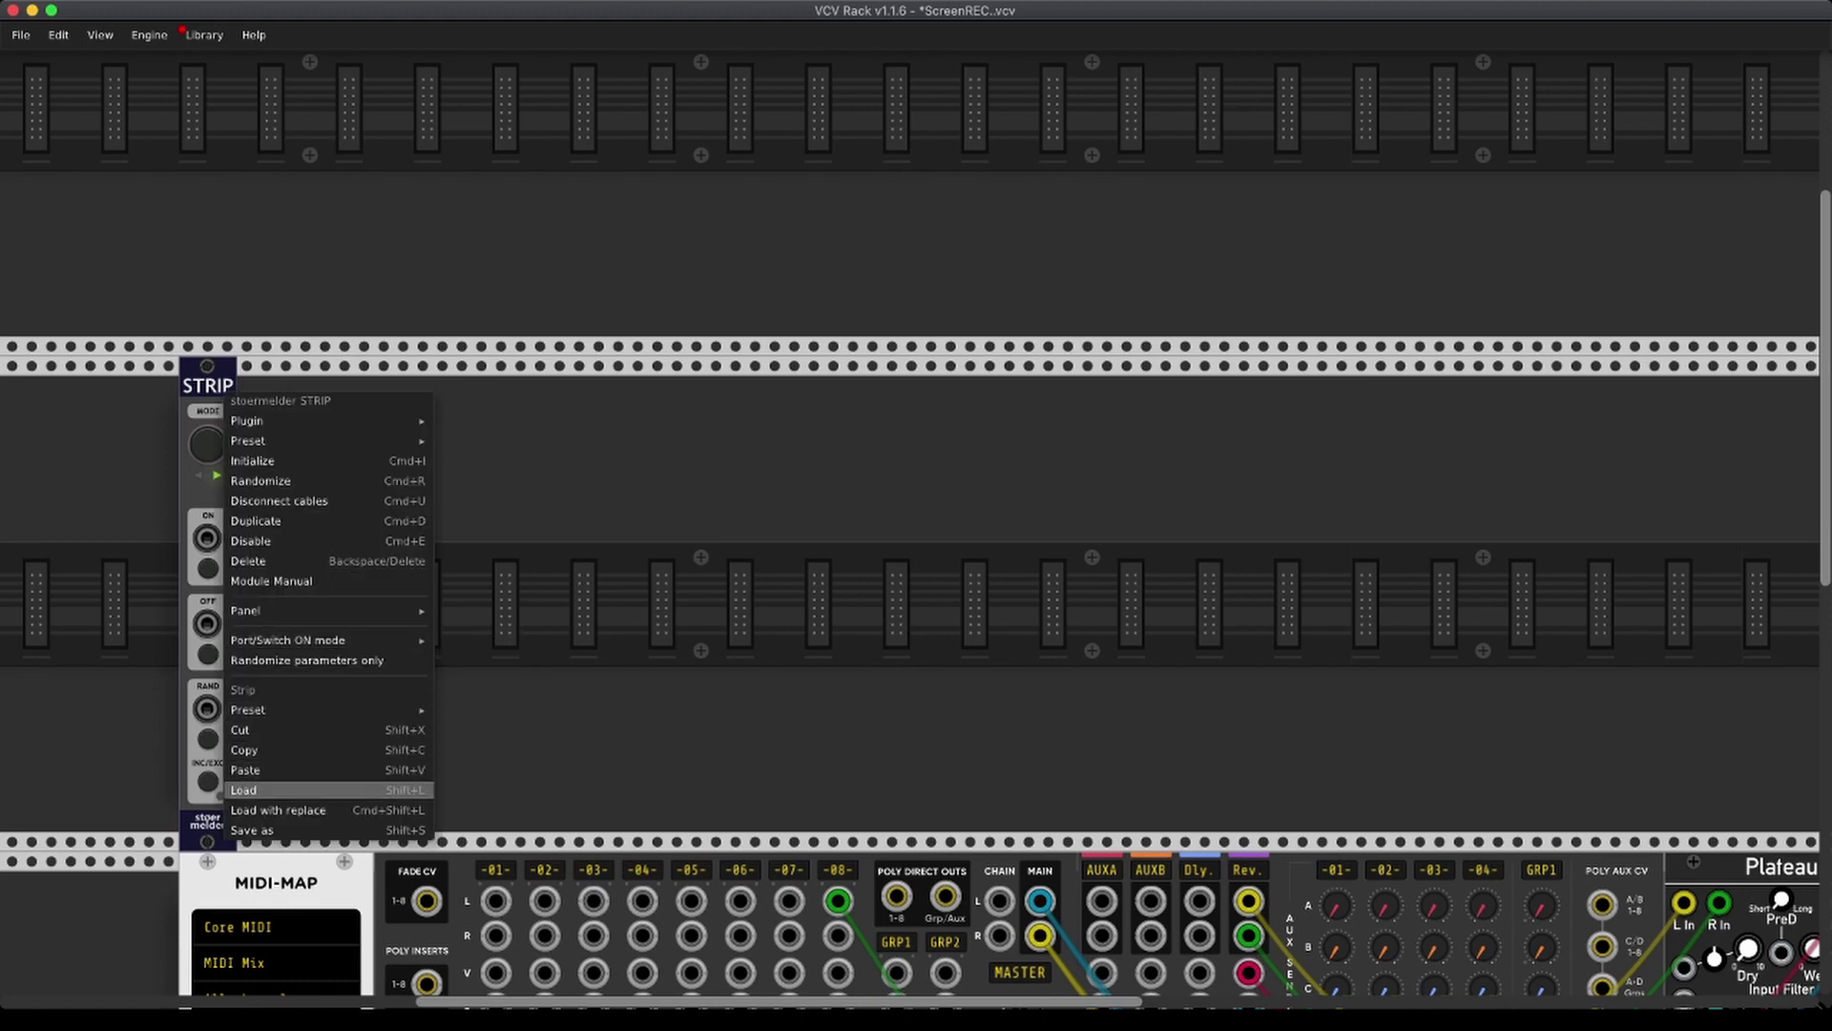
click(256, 790)
click(243, 790)
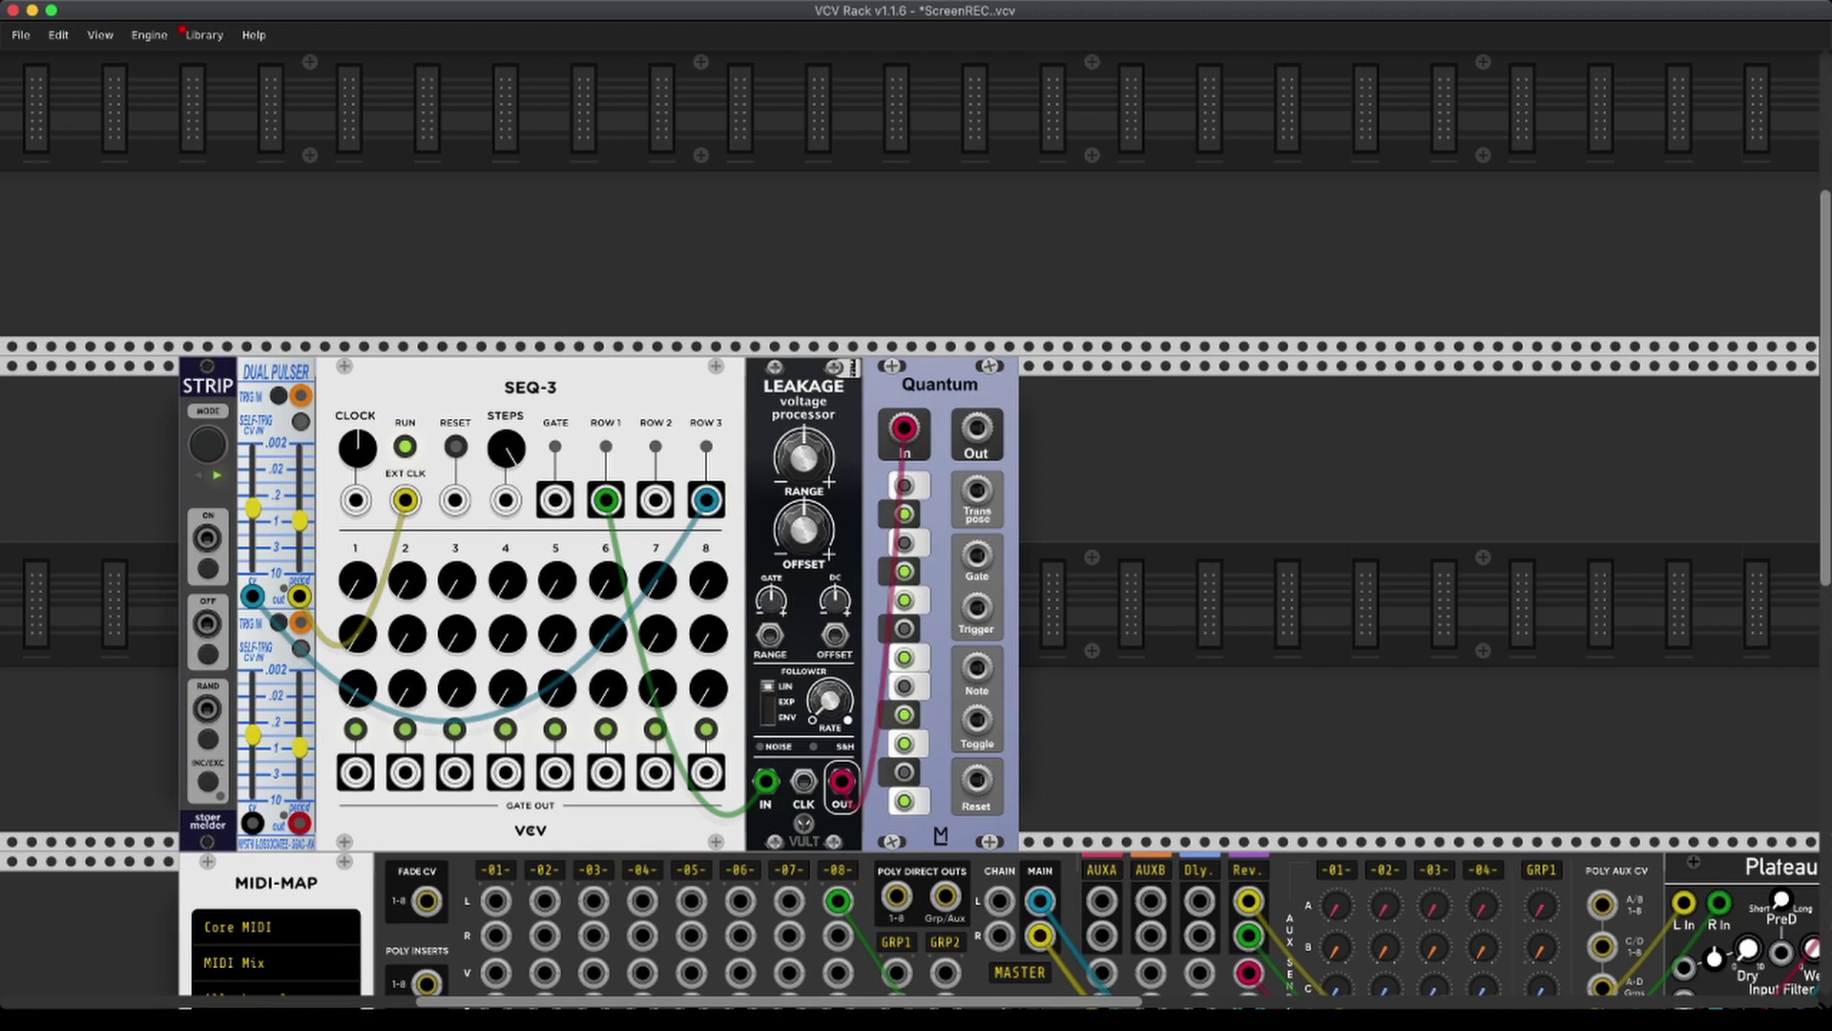
Cut the pulser and sequencer strip from STRIP and load the saved mixer strip with MIDI-MAP, MixMaster, AuxSpander and Plateau in its place
mouse_move(507, 581)
mouse_down()
mouse_move(507, 525)
mouse_move(506, 580)
mouse_up()
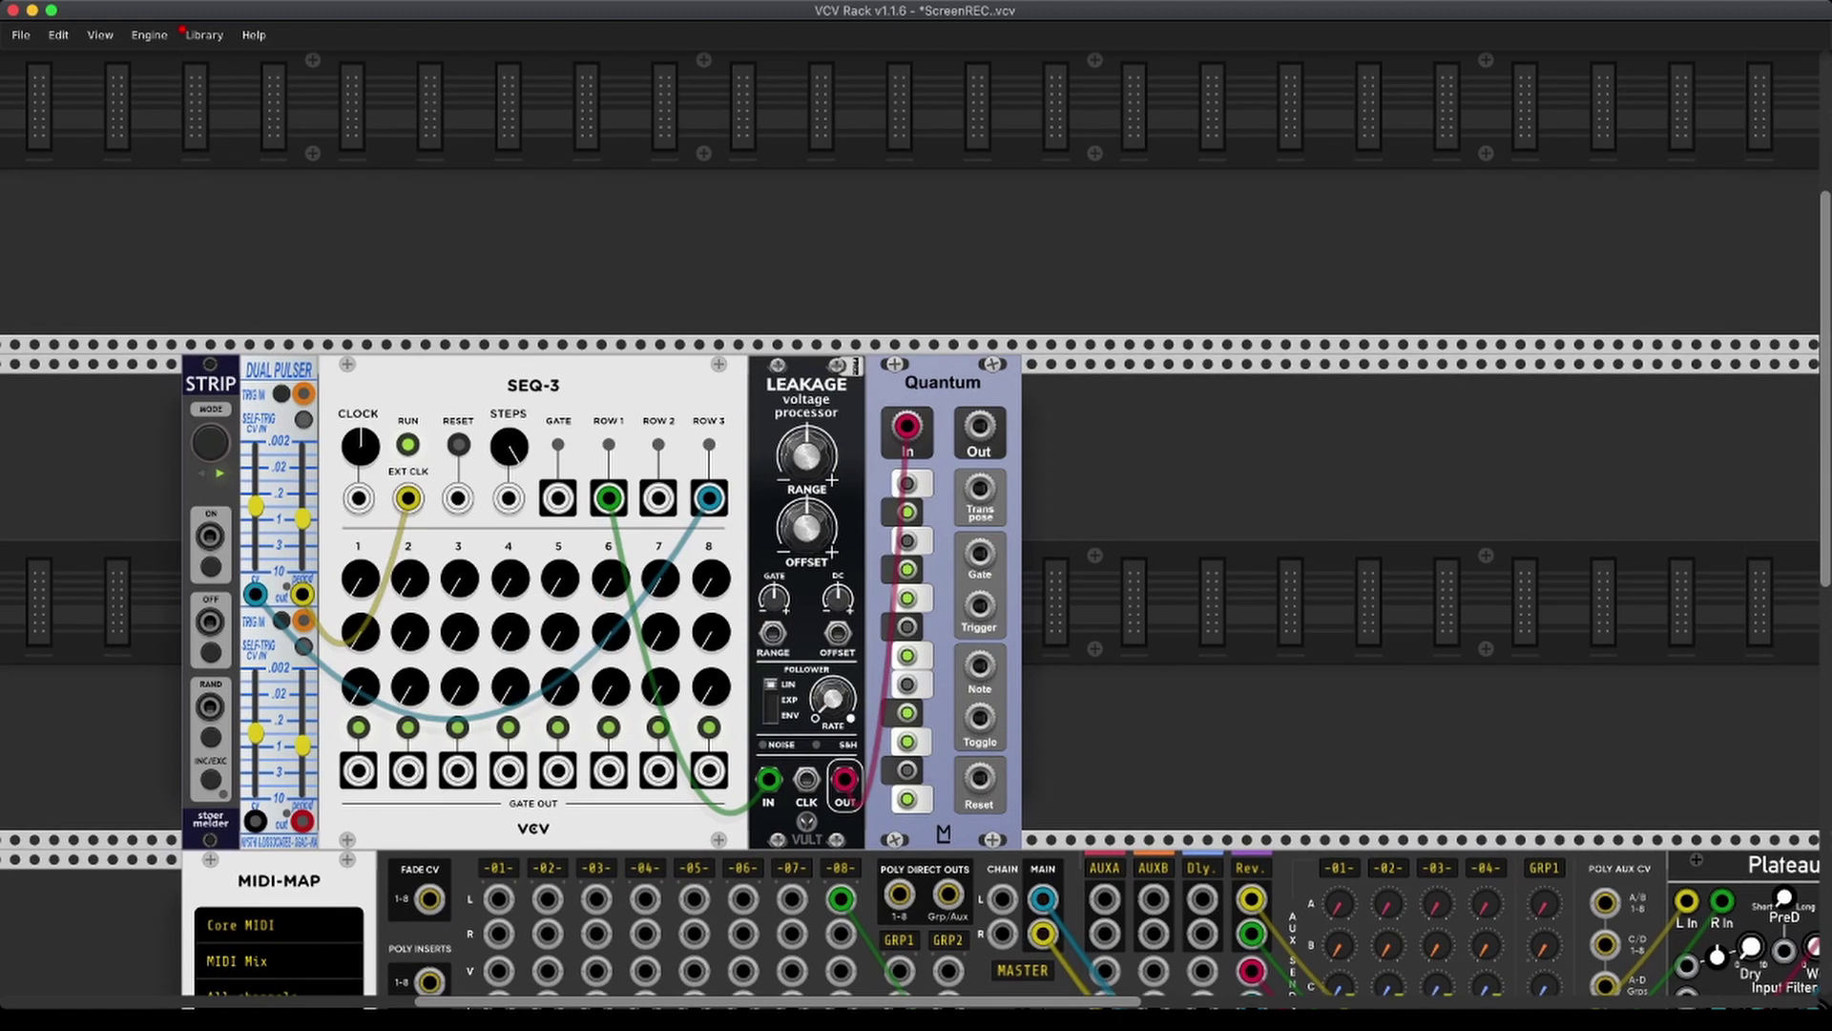
key(shift+x)
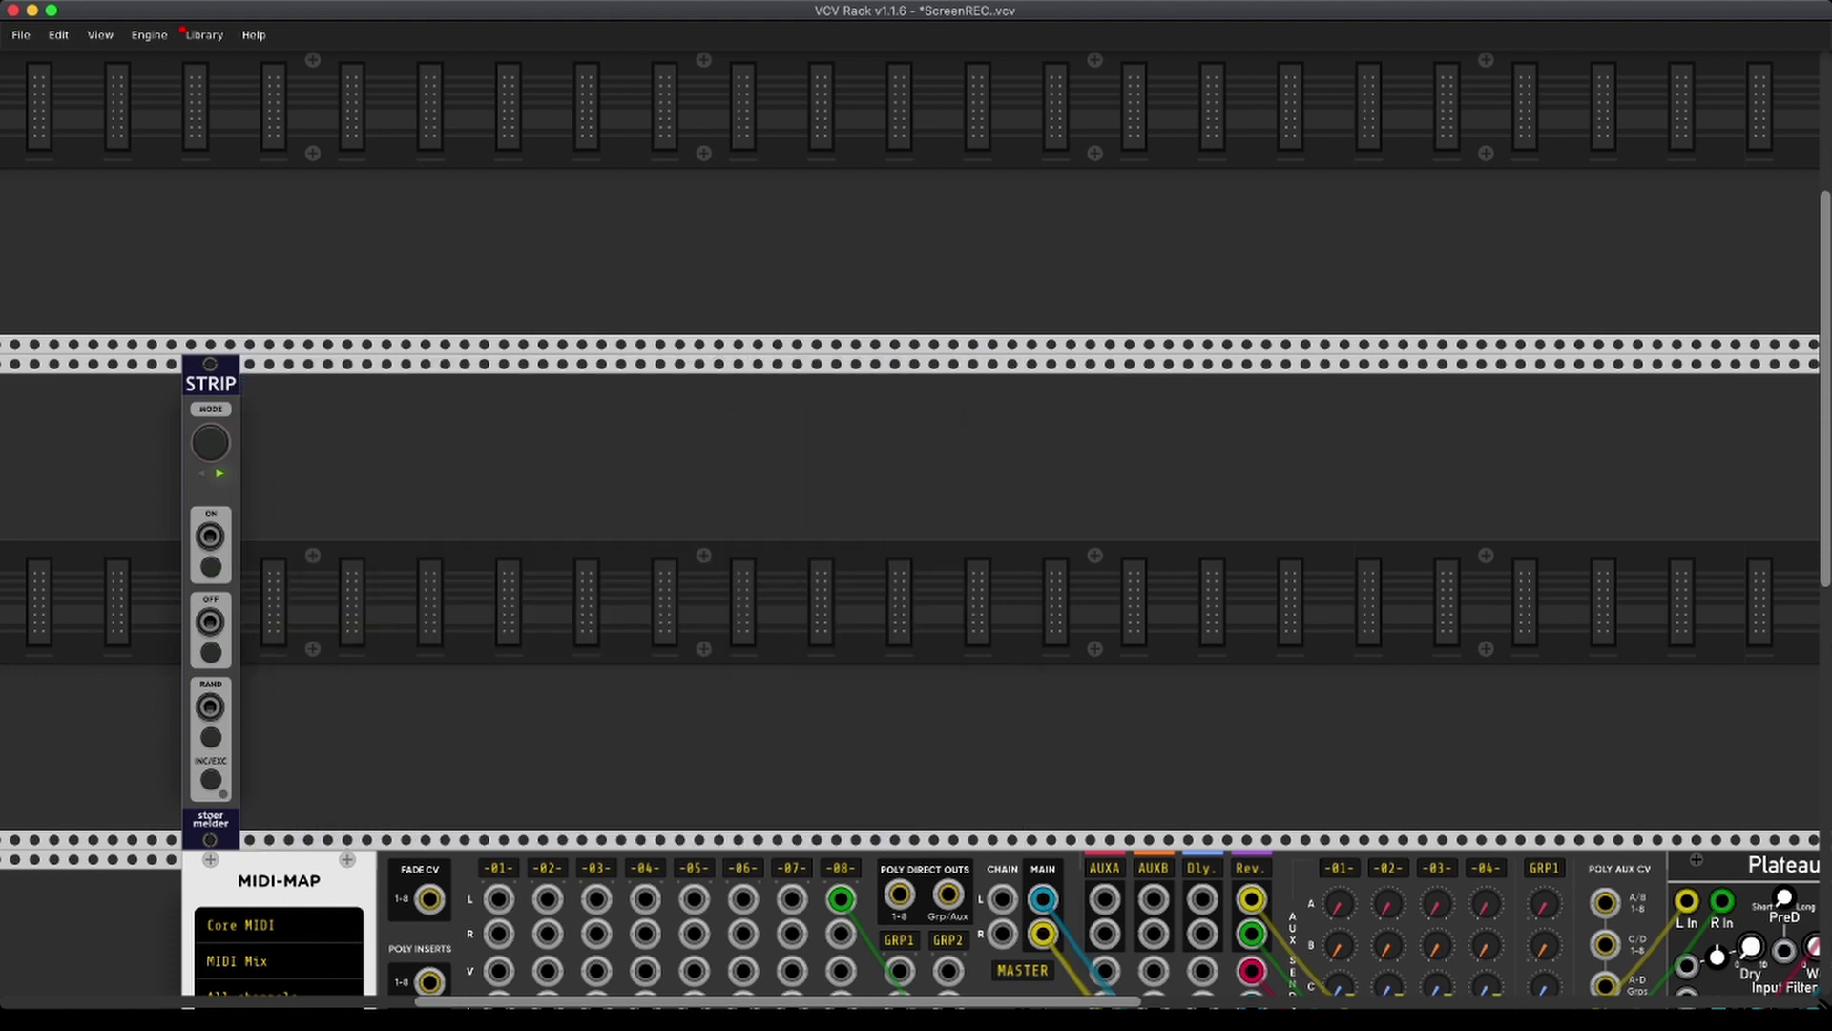
scroll(912, 529, up, 2)
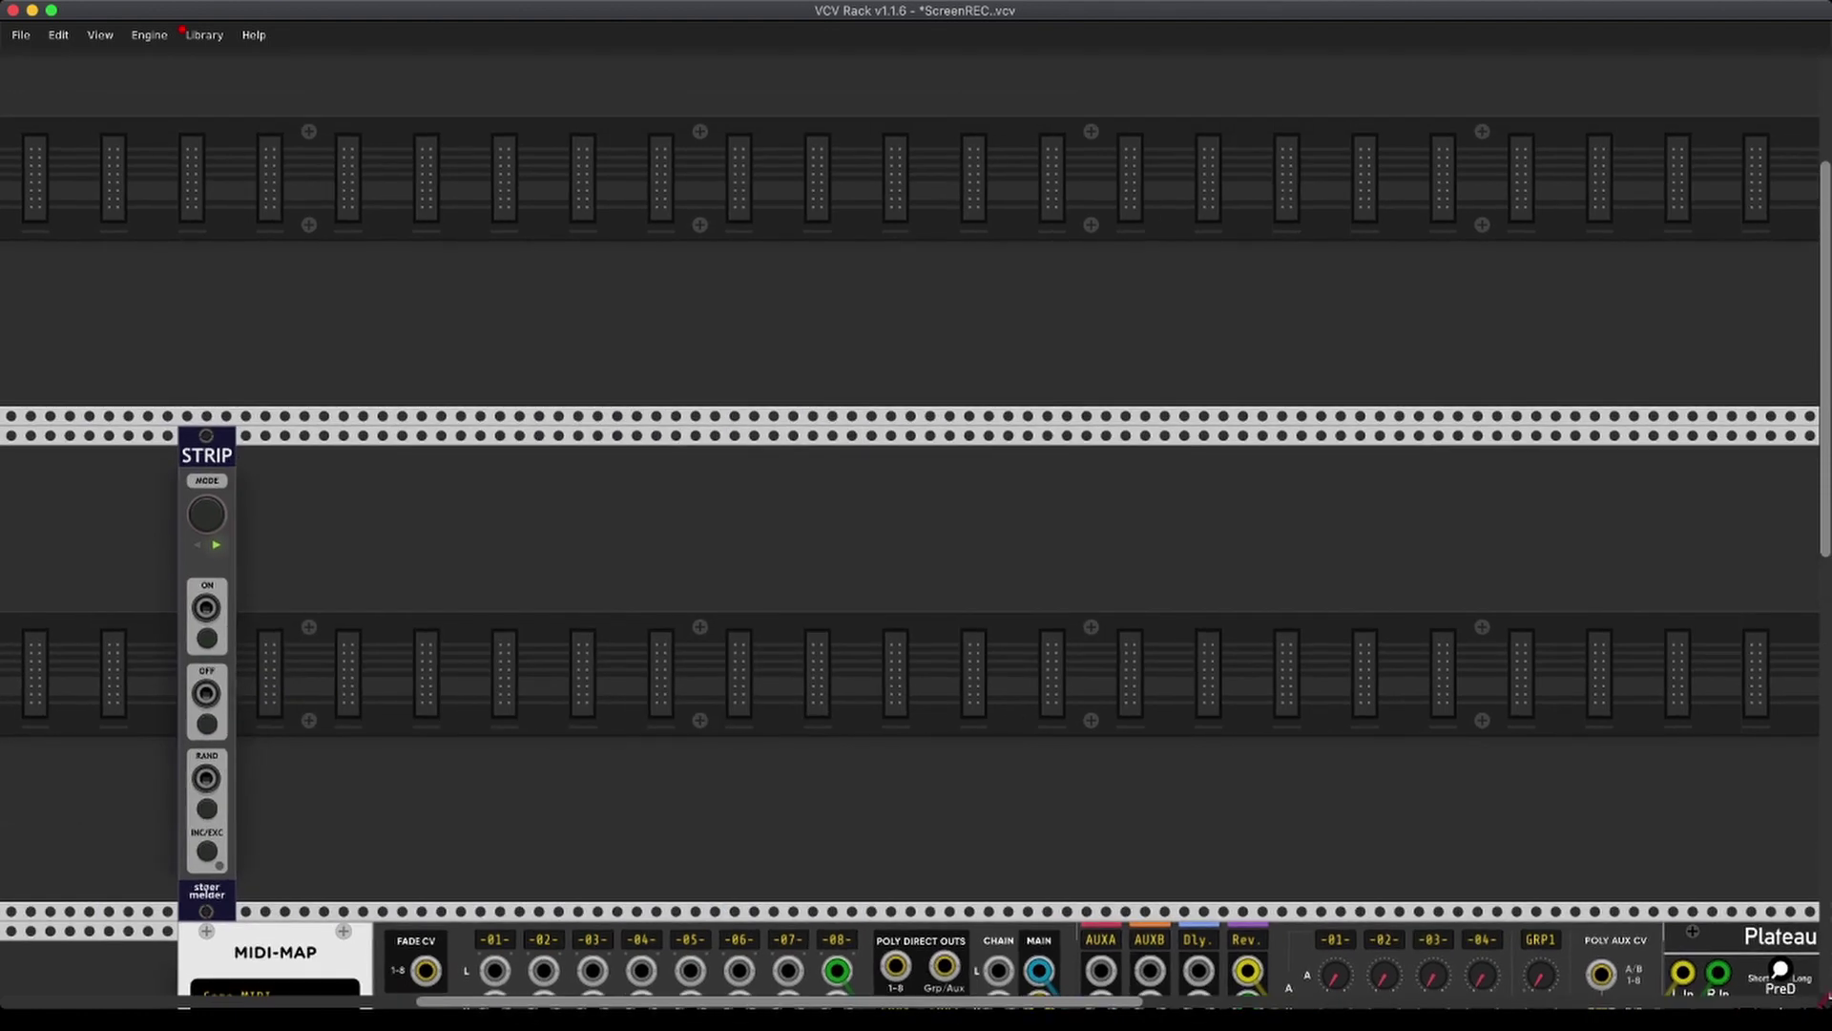
right_click(208, 450)
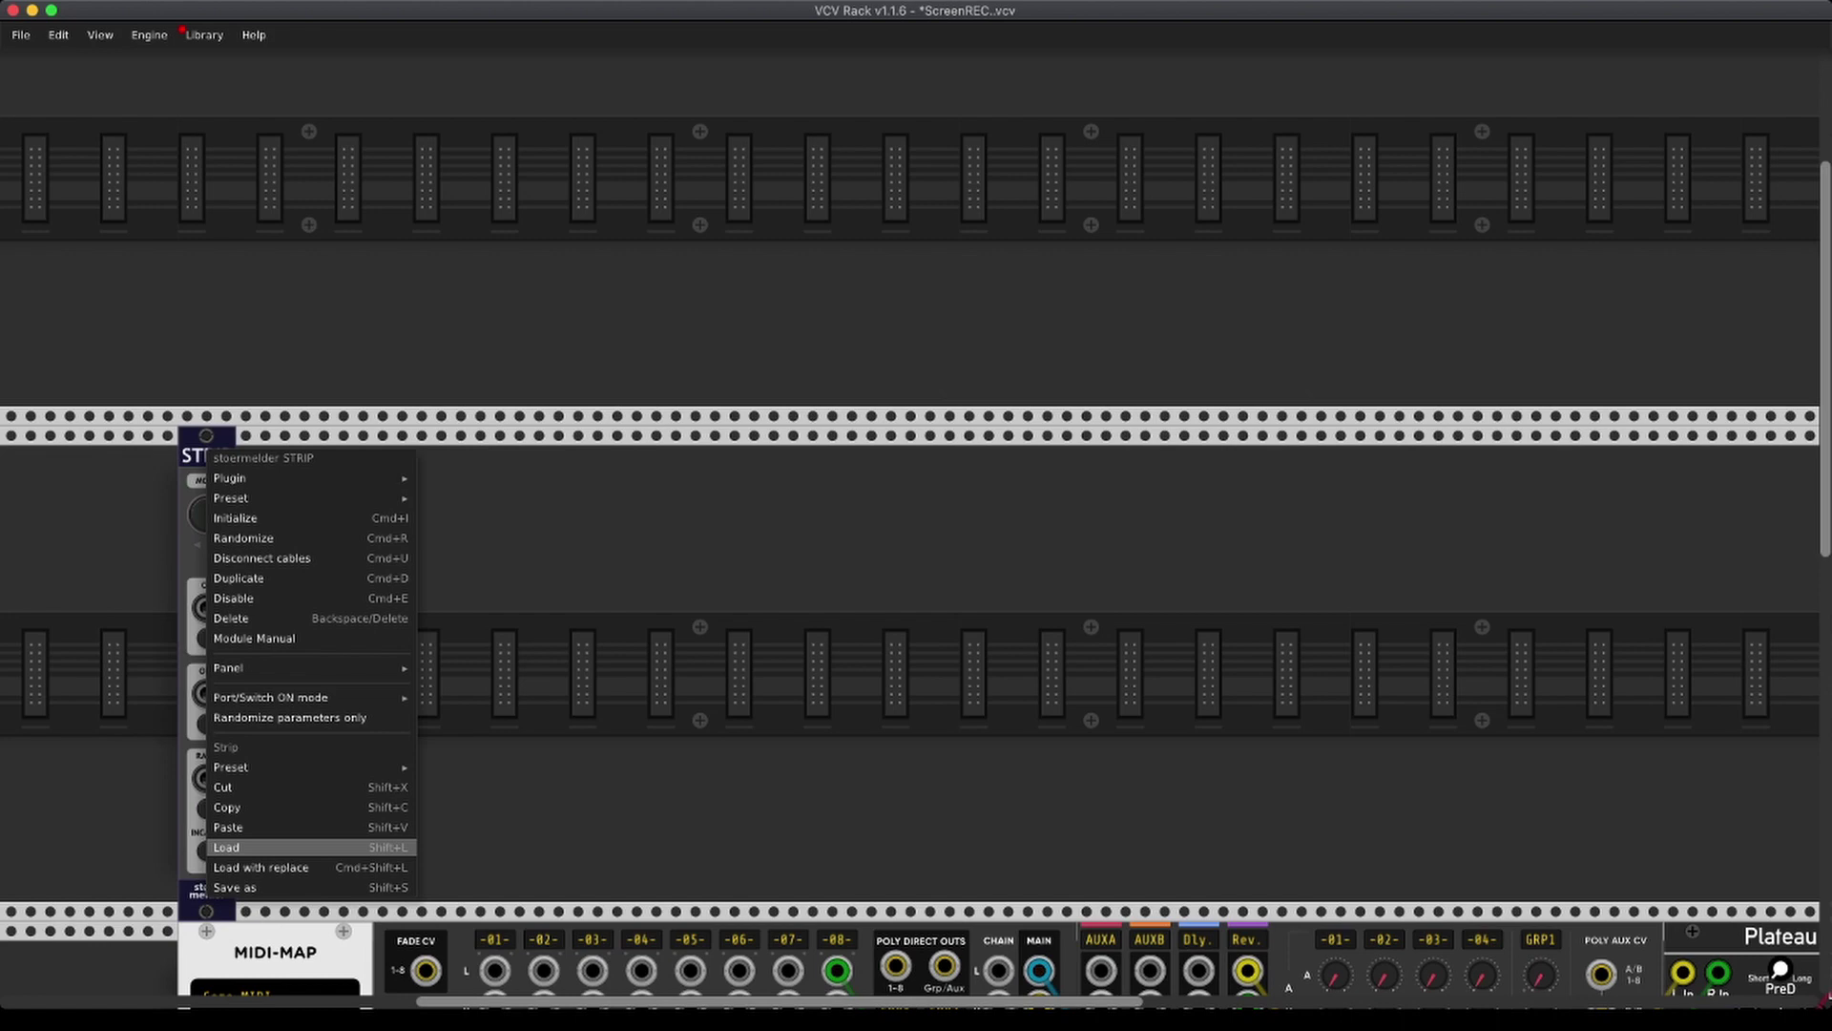
click(248, 847)
scroll(916, 611, right, 10)
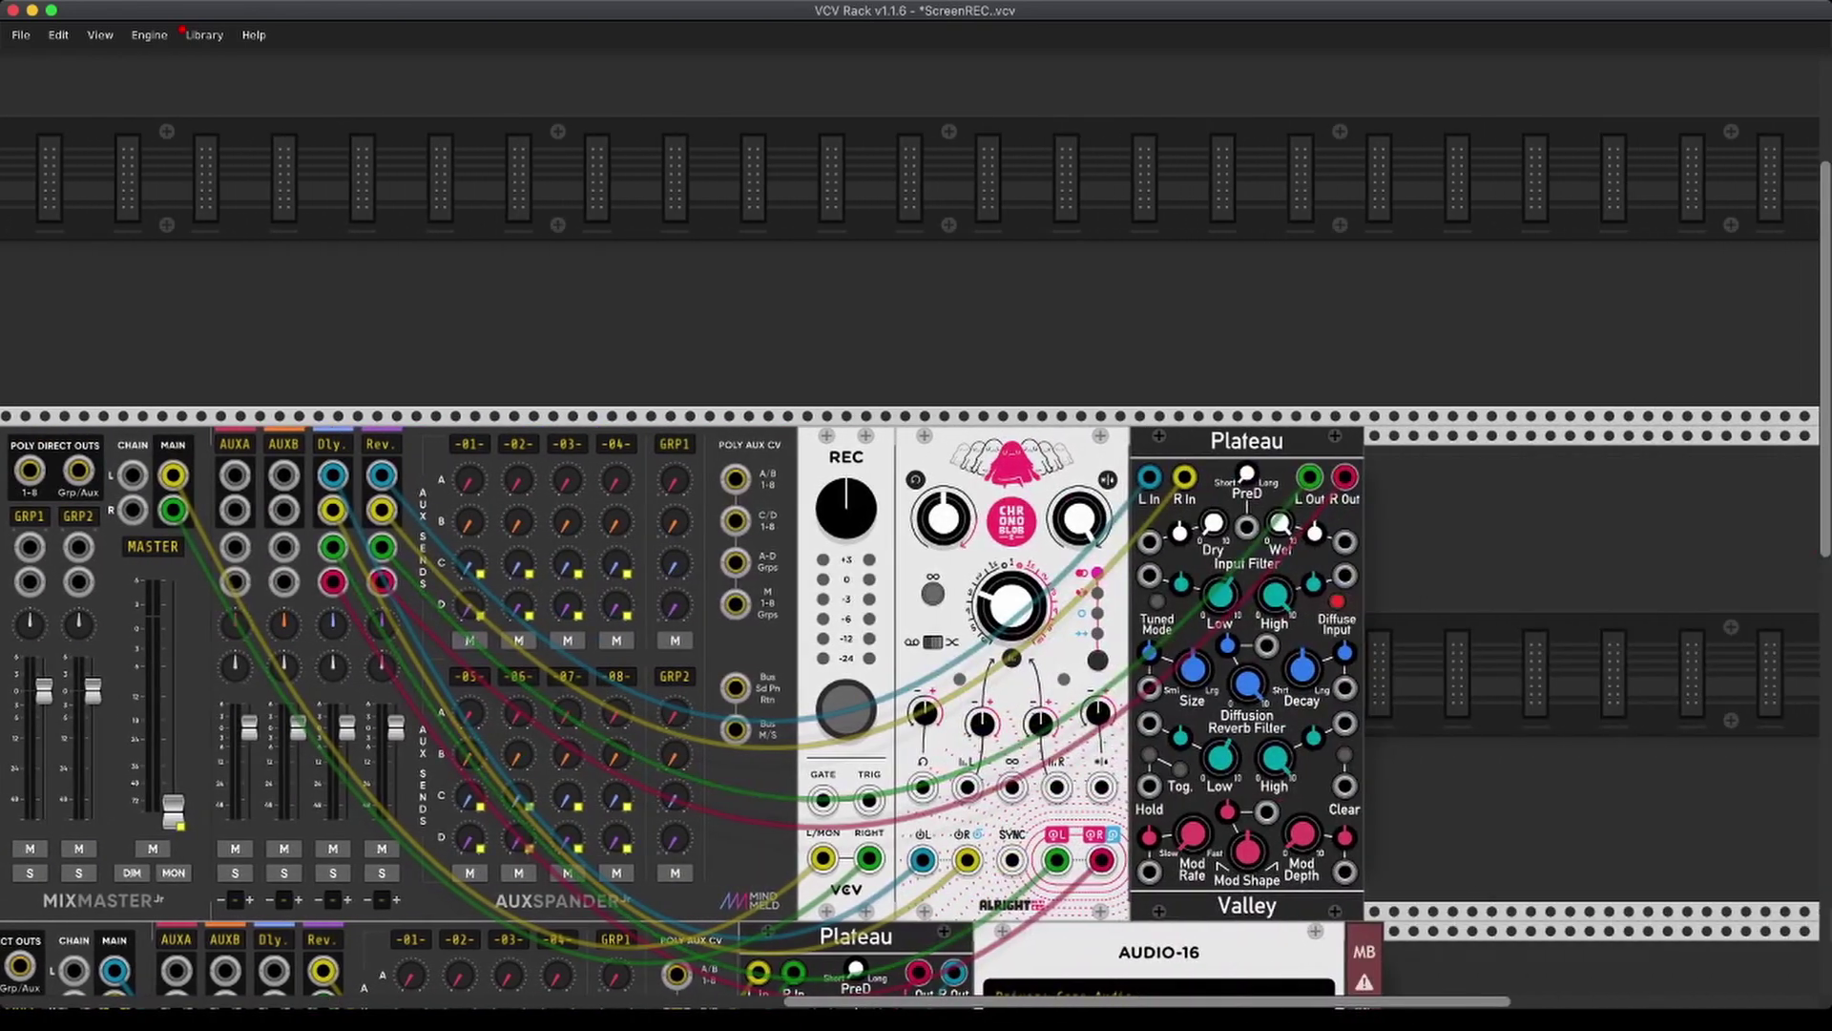
scroll(916, 710, left, 10)
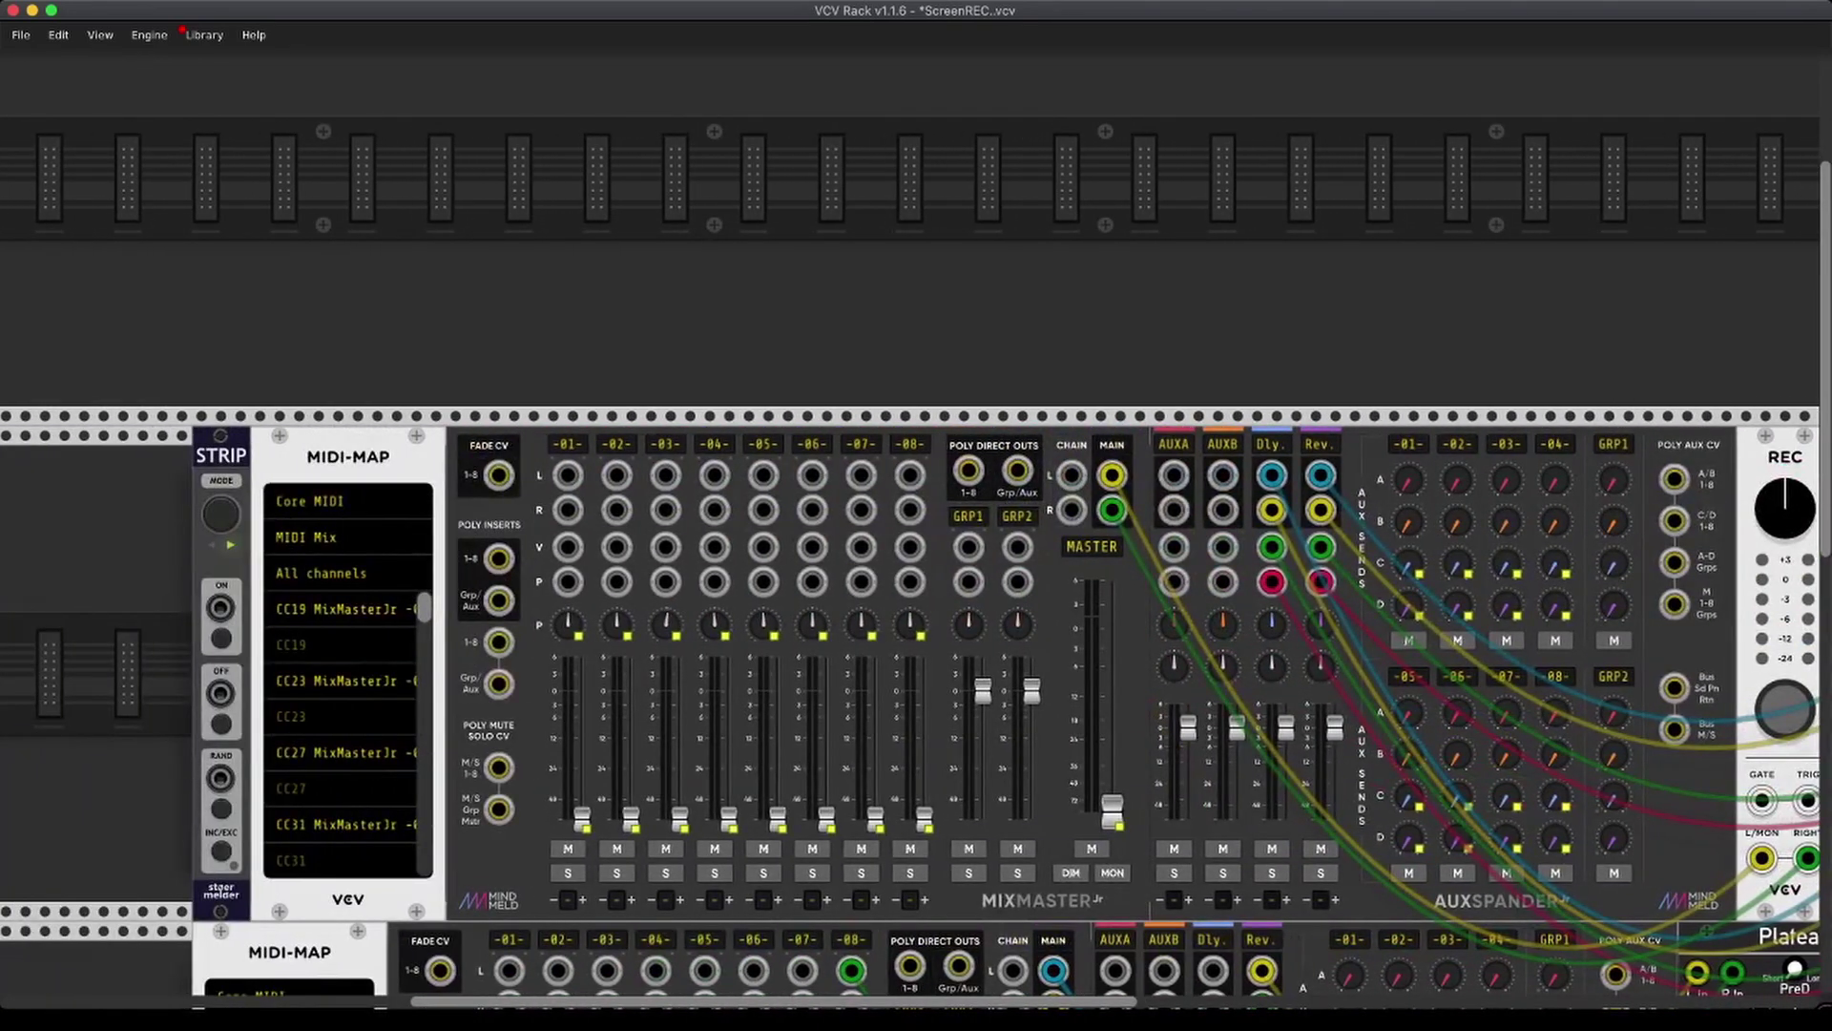
scroll(917, 610, right, 1)
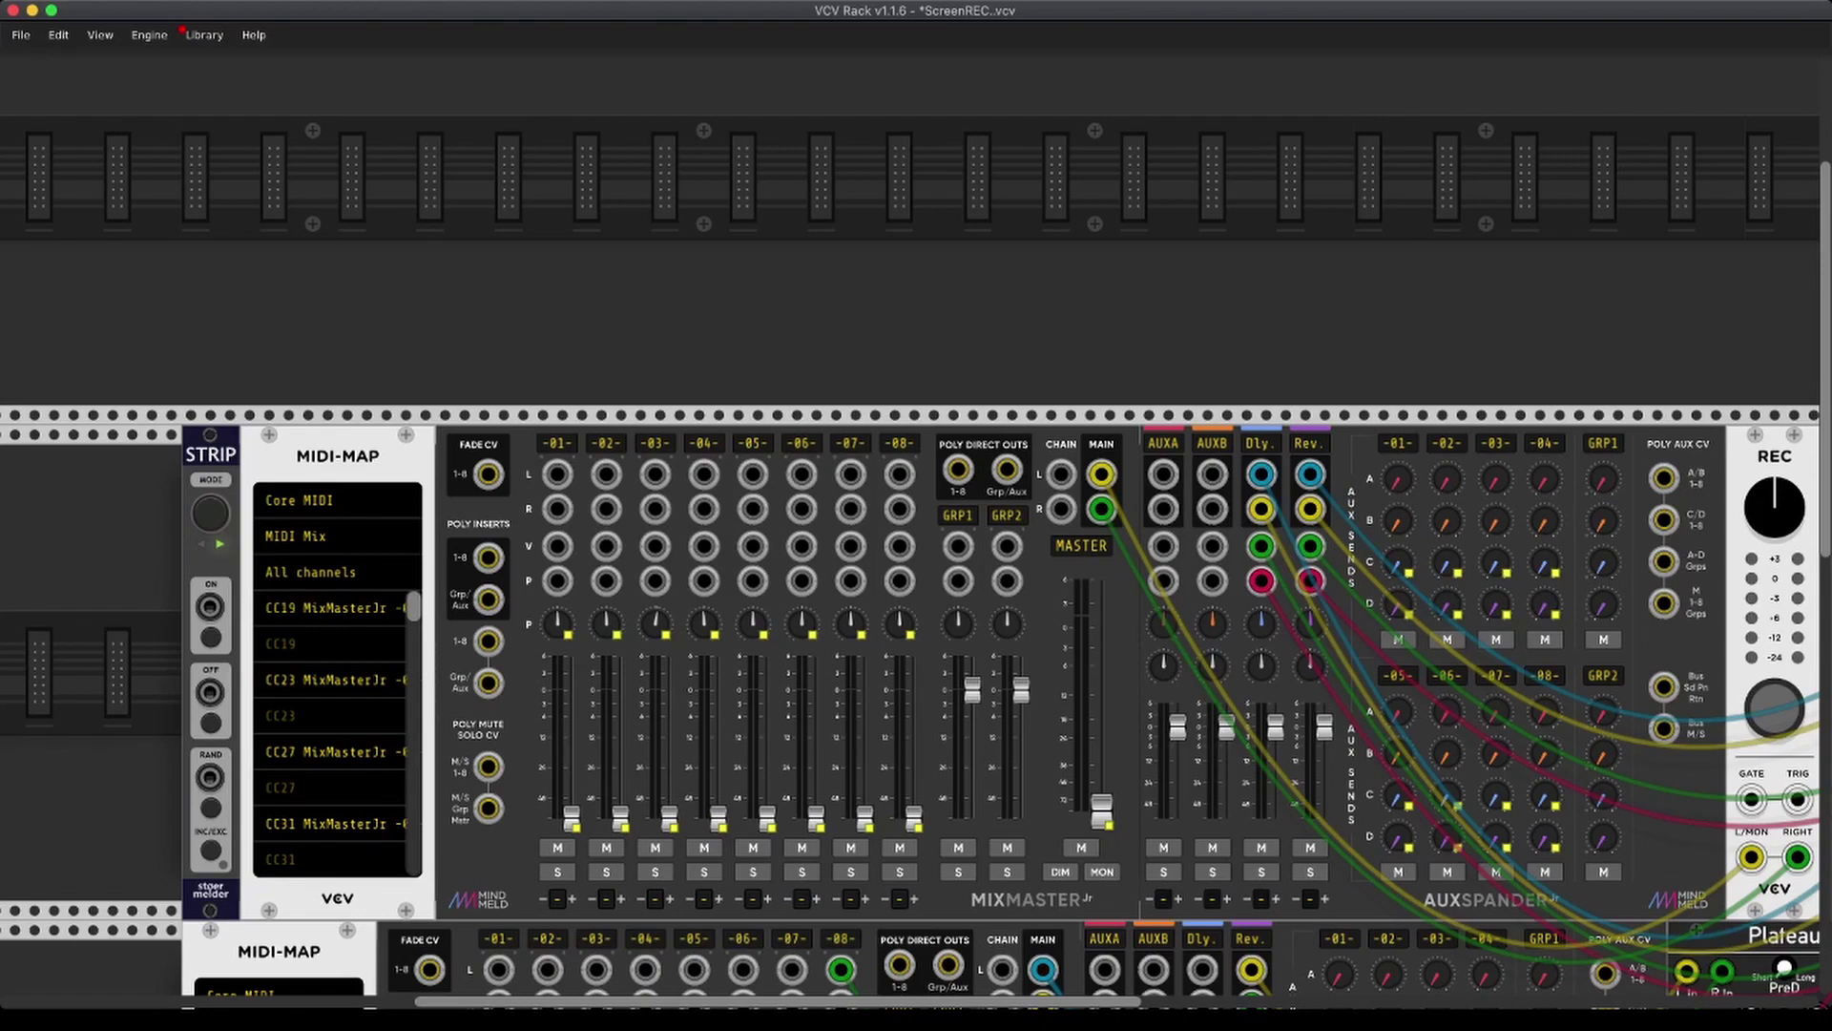
scroll(916, 710, right, 6)
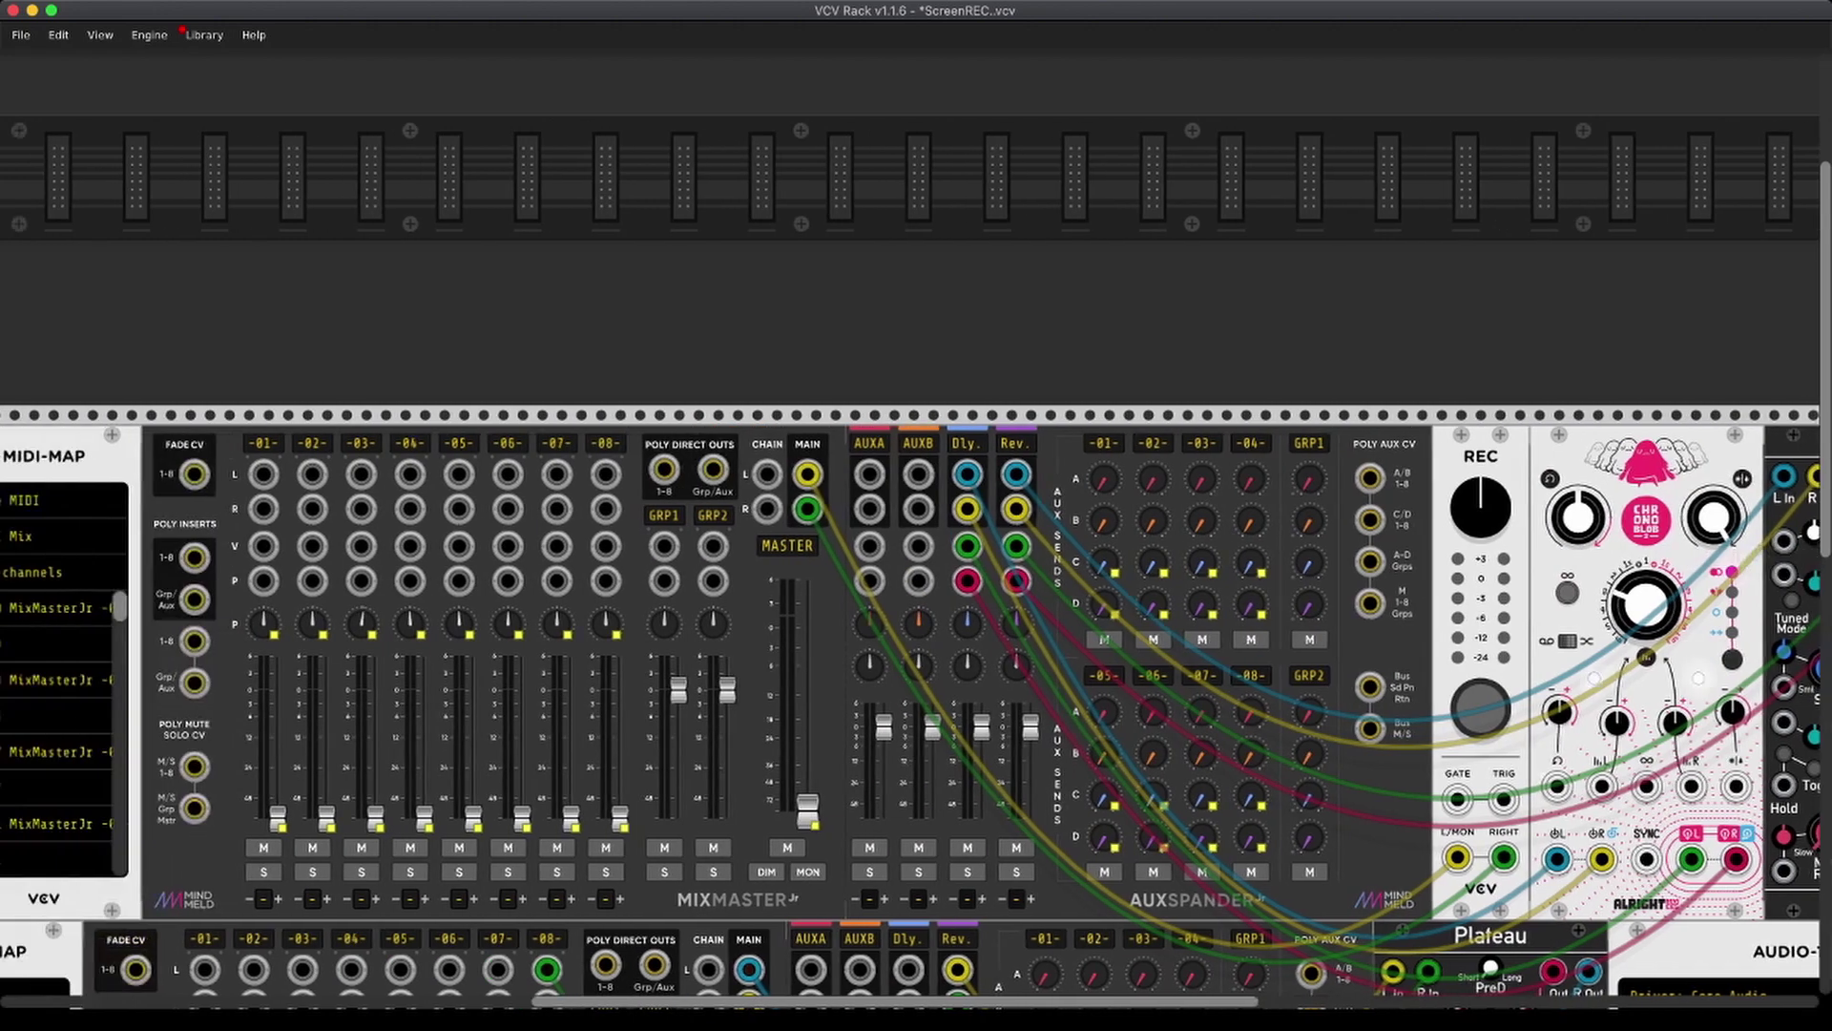
scroll(916, 710, left, 5)
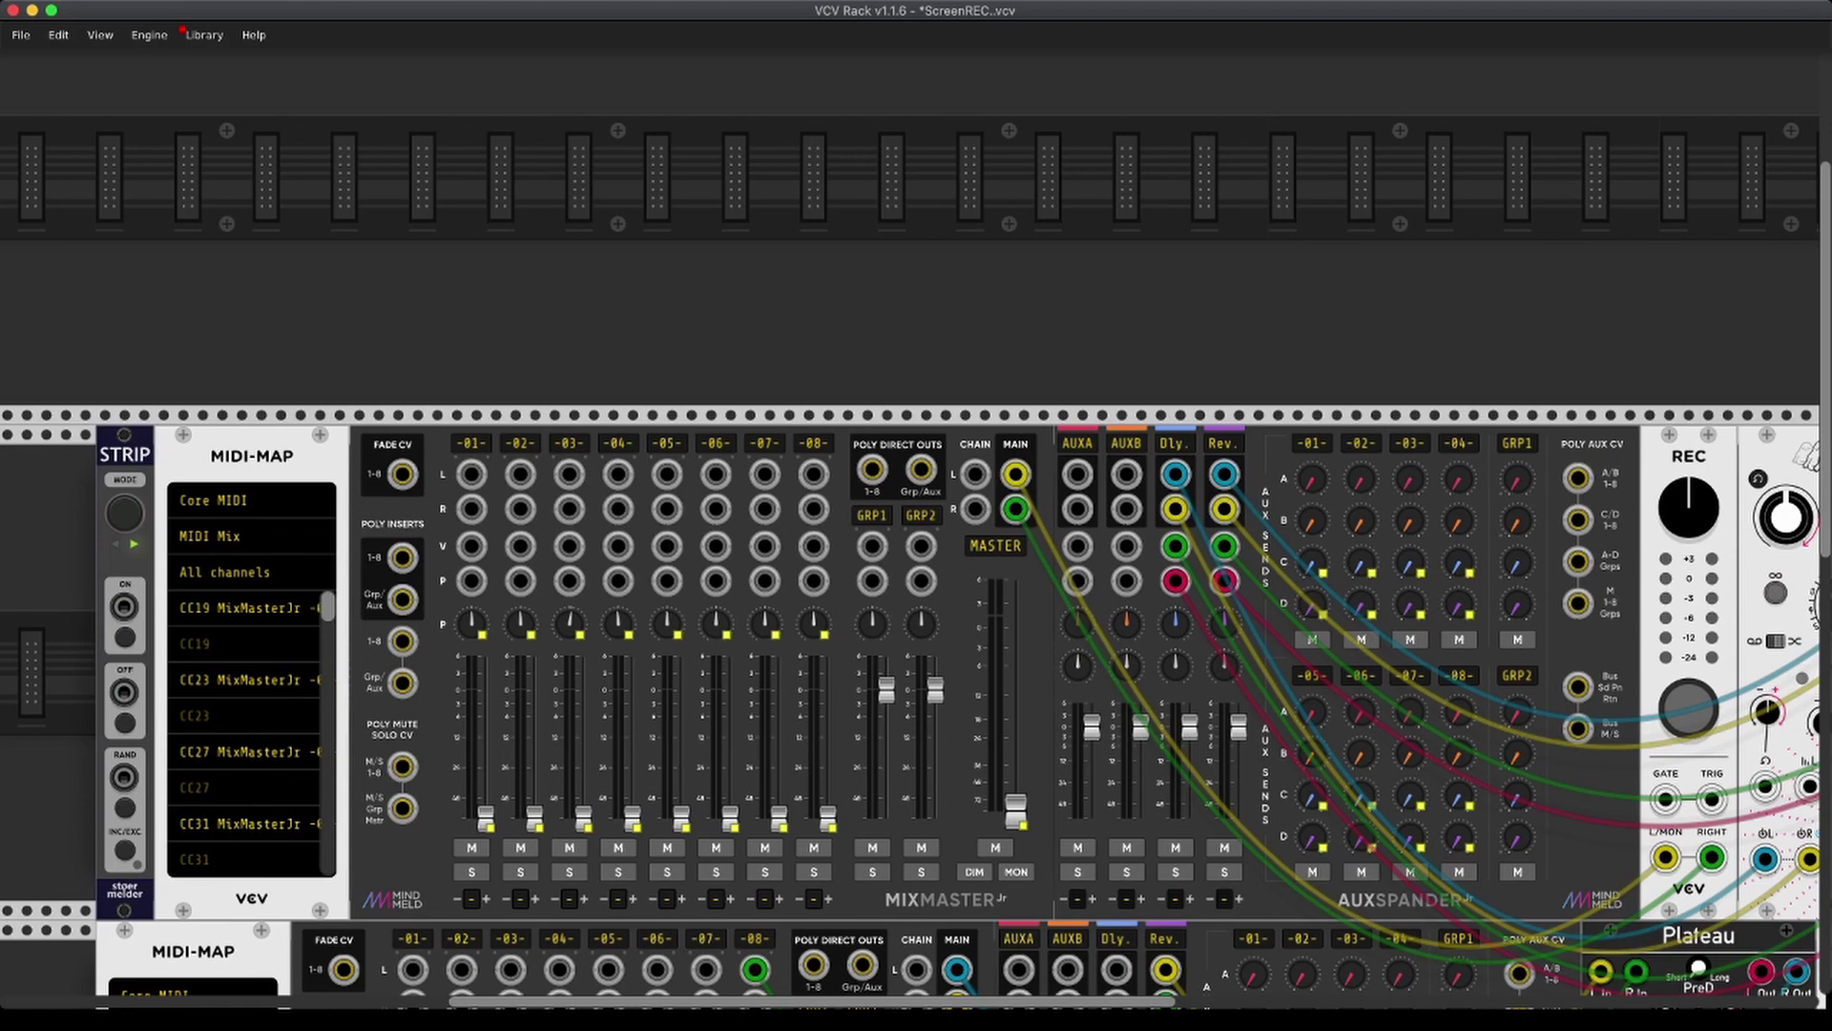
Cut the mixer strip and load the saved strip containing the 8 Step Trigger Sequencer and 16-Step SEQ
right_click(124, 452)
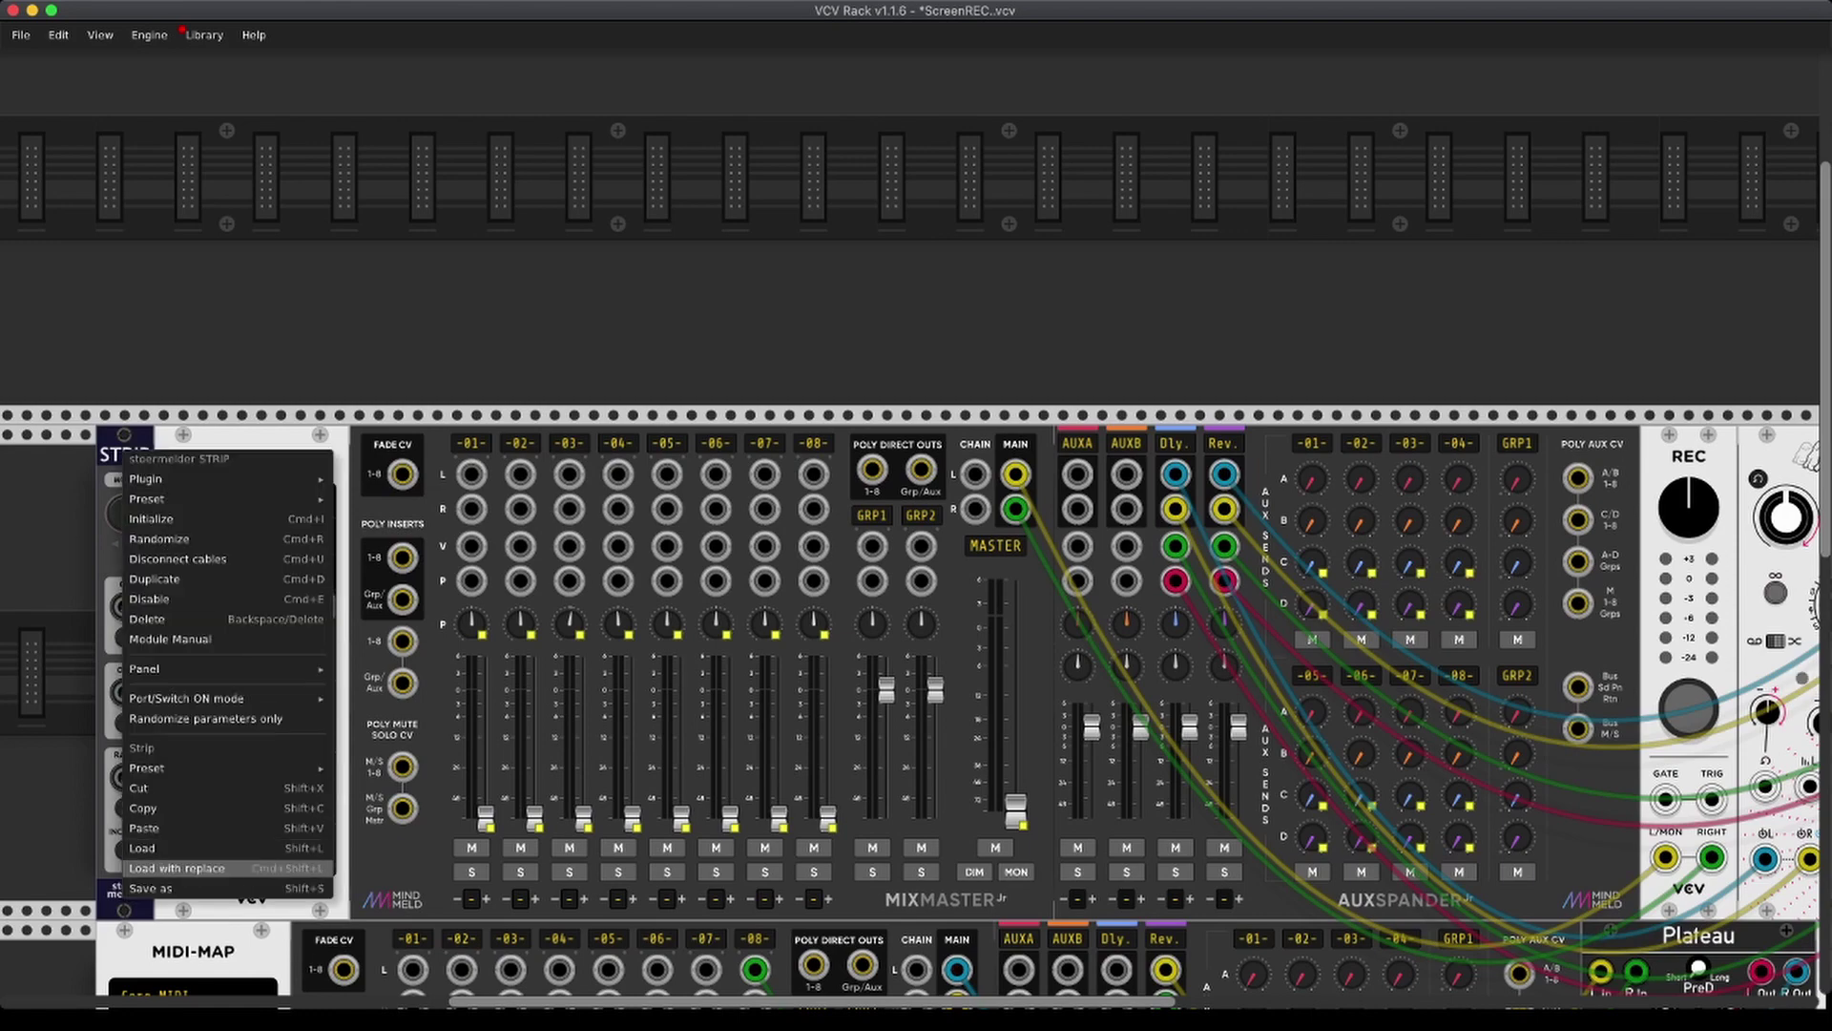
click(171, 788)
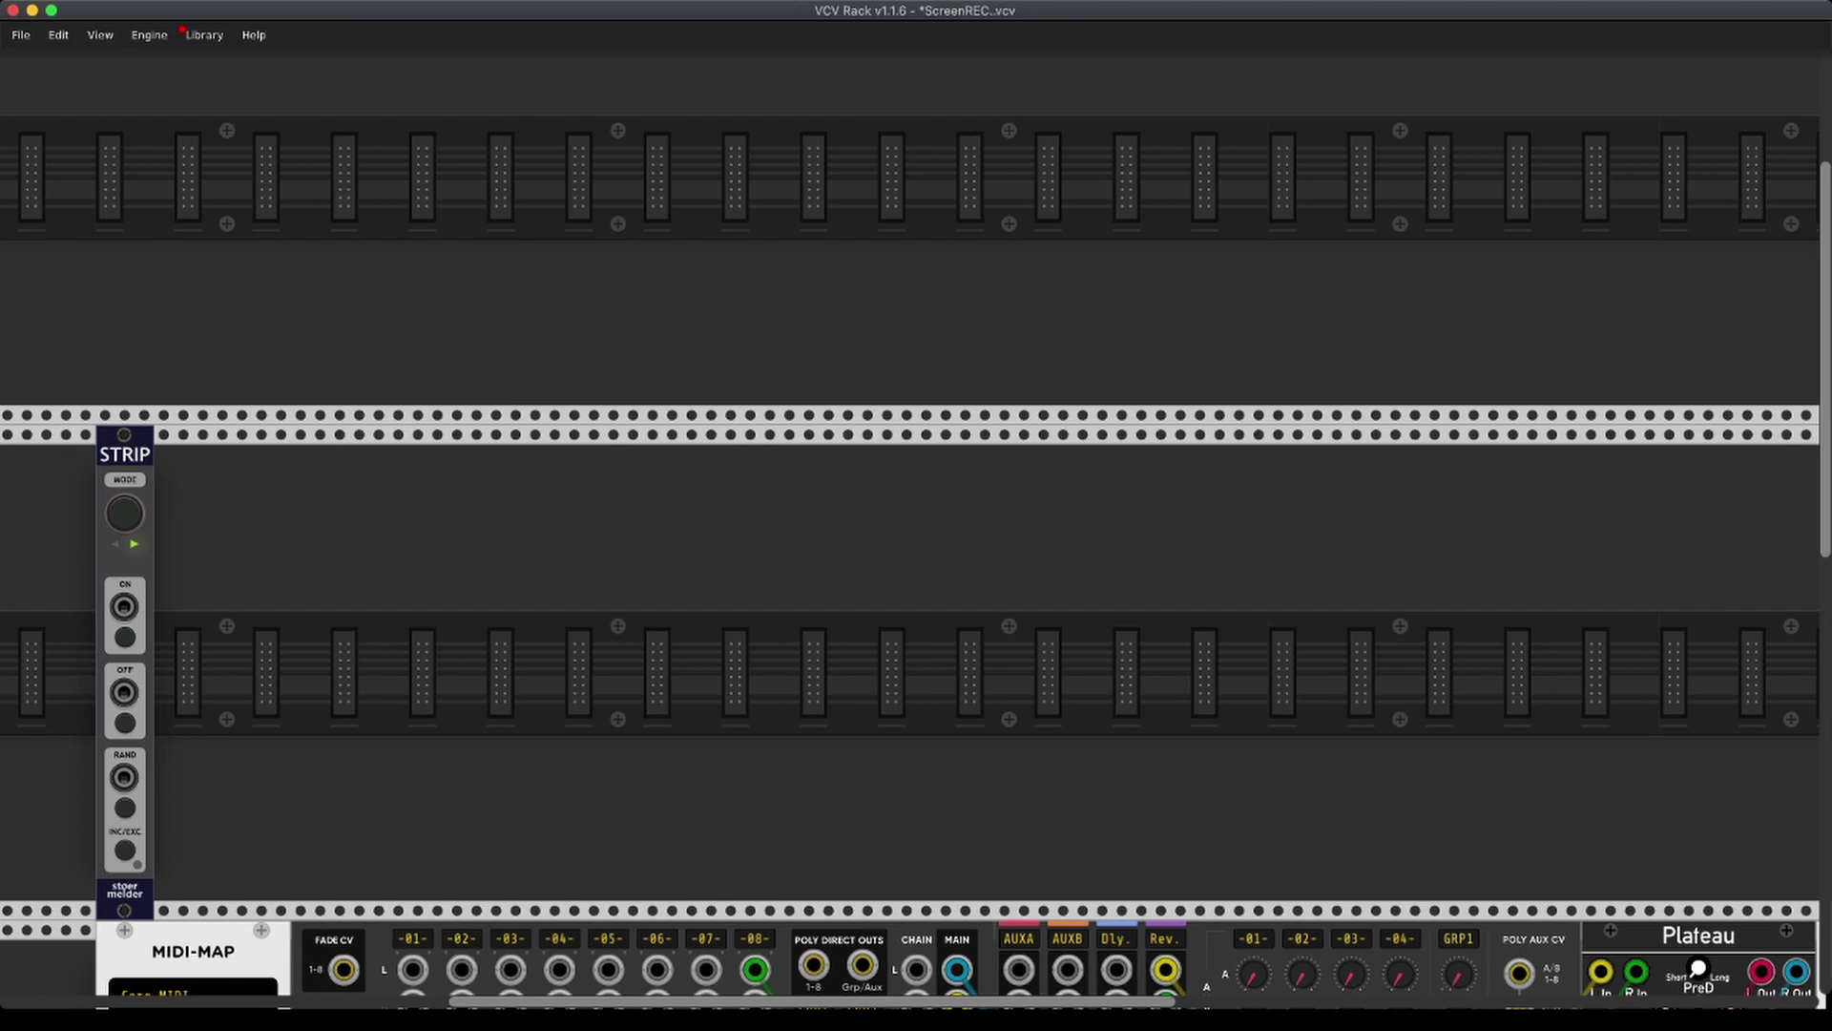
right_click(127, 455)
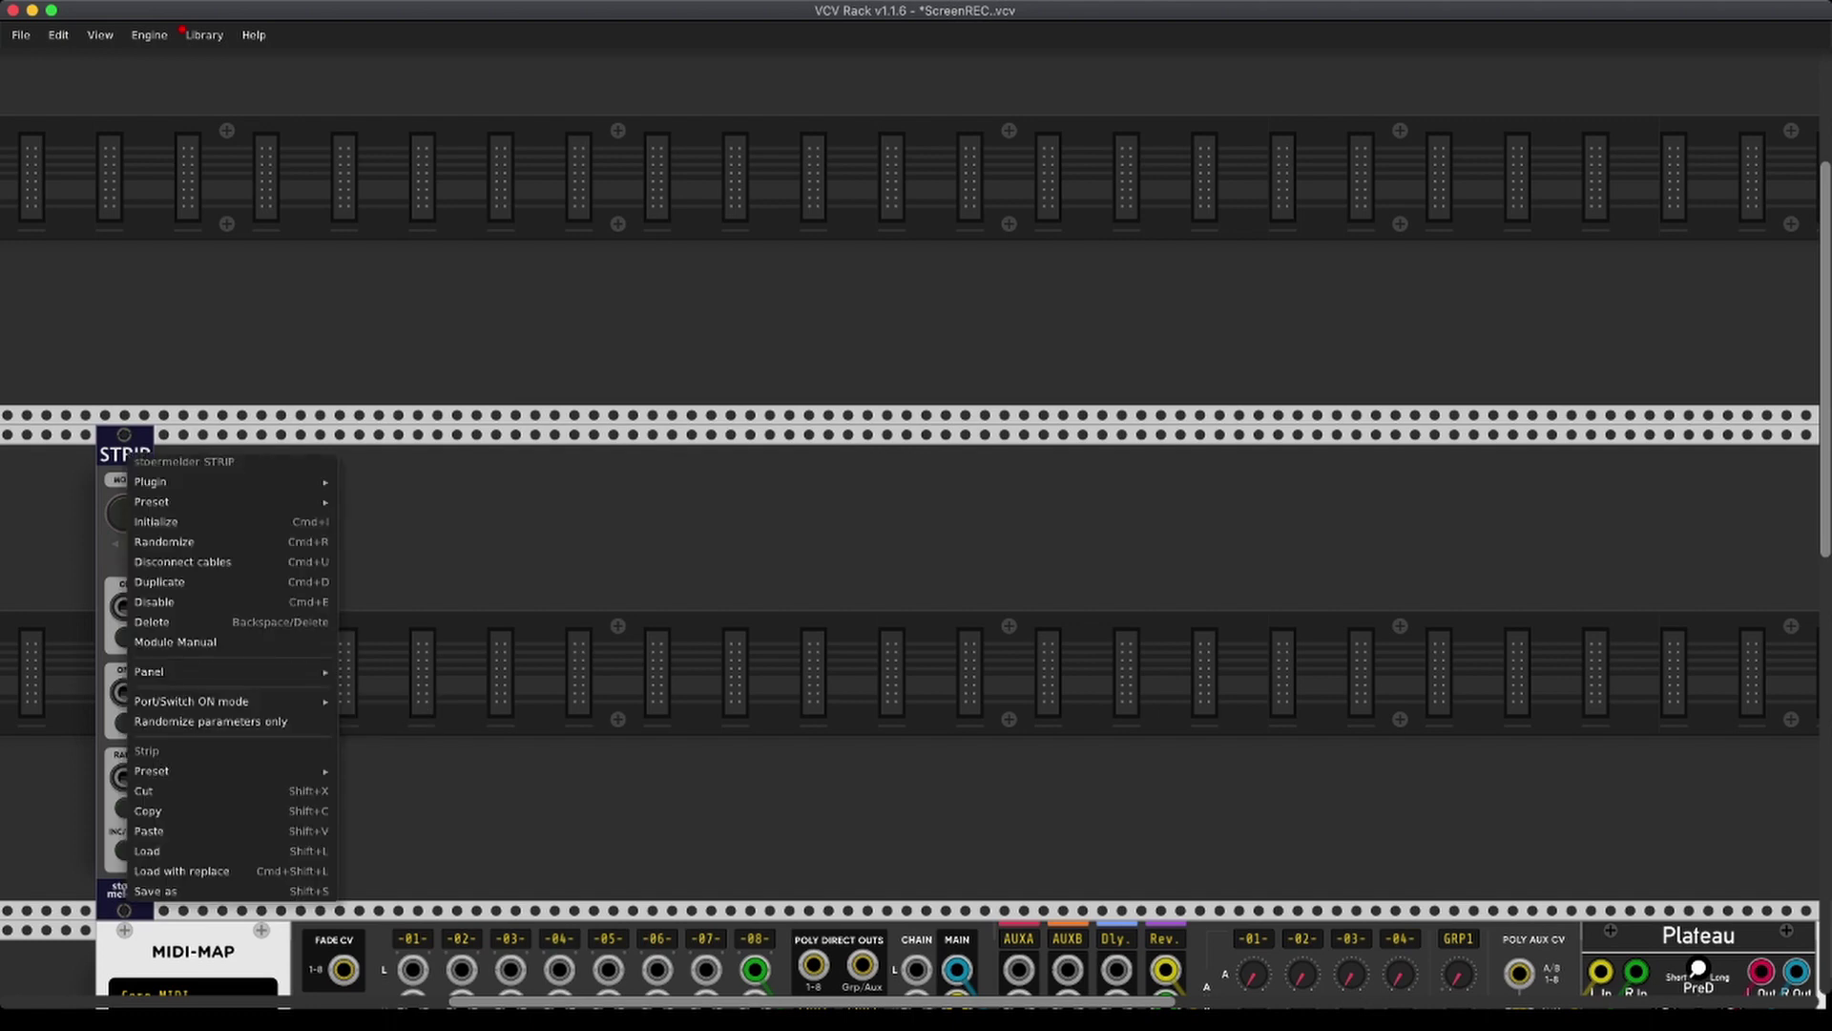
click(153, 851)
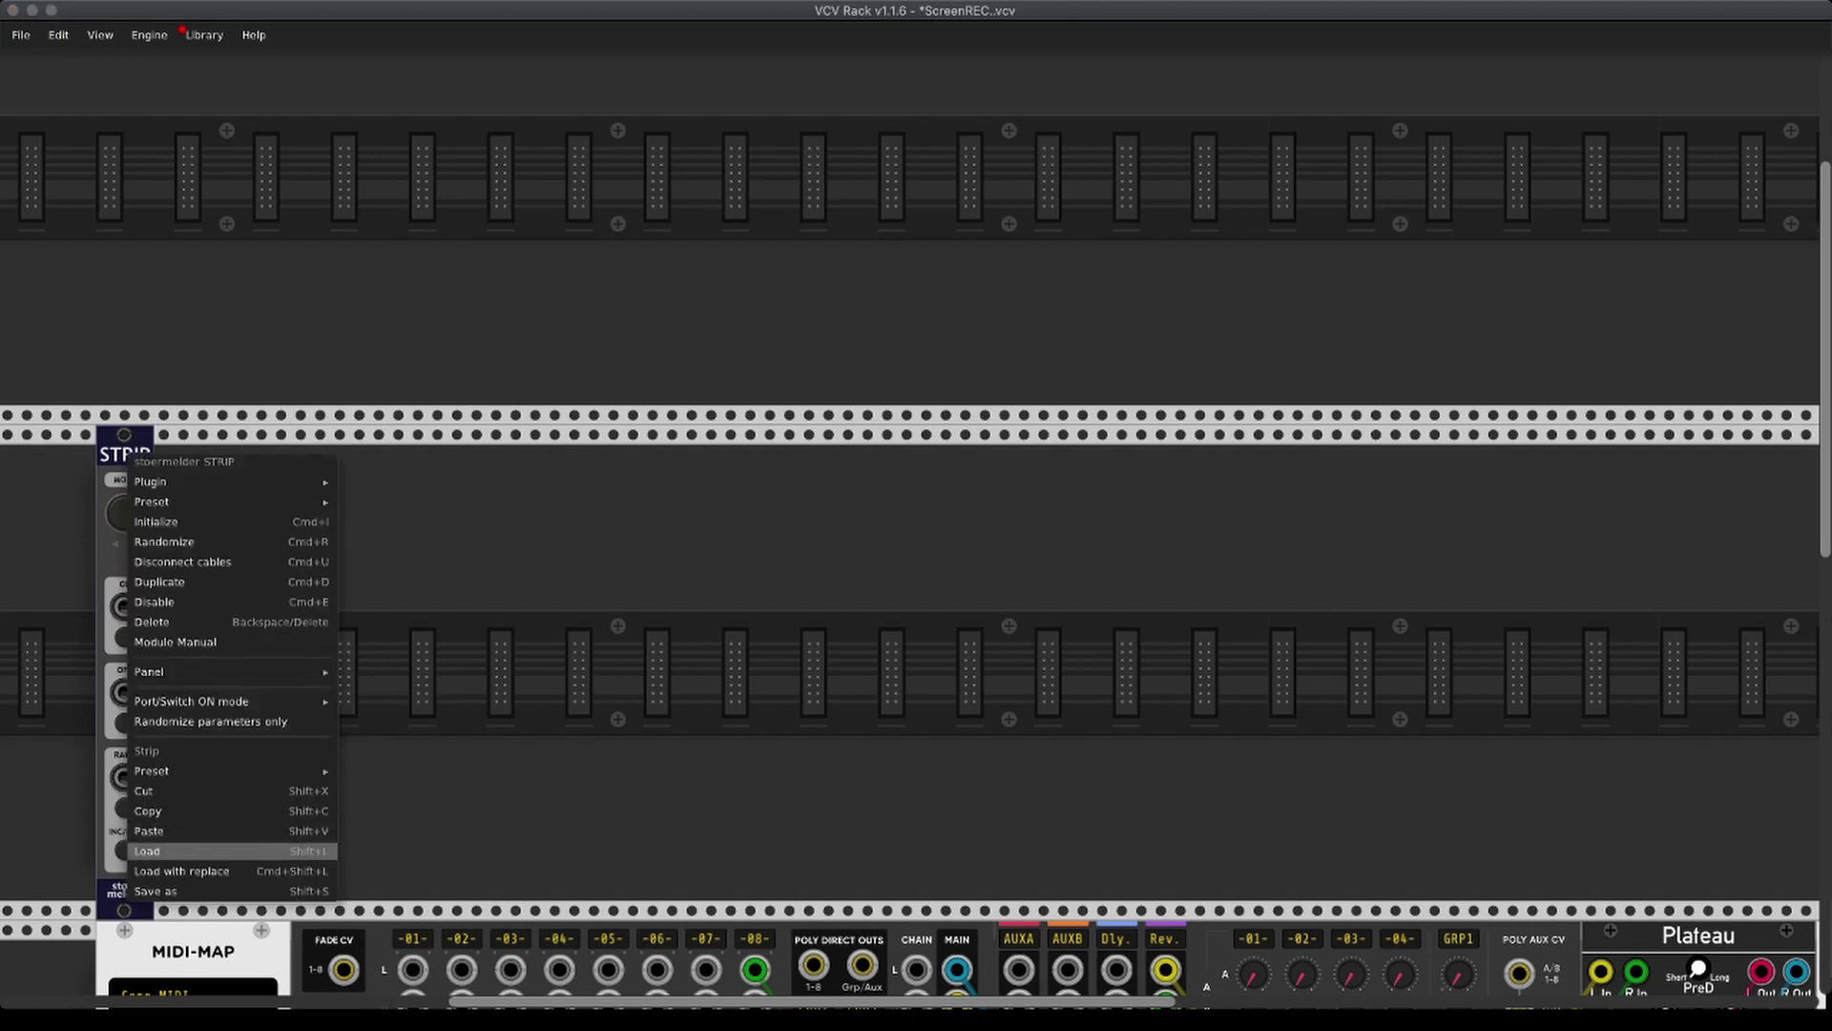
key(Return)
Examine the loaded sequencer strip's modules and cabling from the Dual Pulser through to Leakage and the last OR module
scroll(916, 668, right, 4)
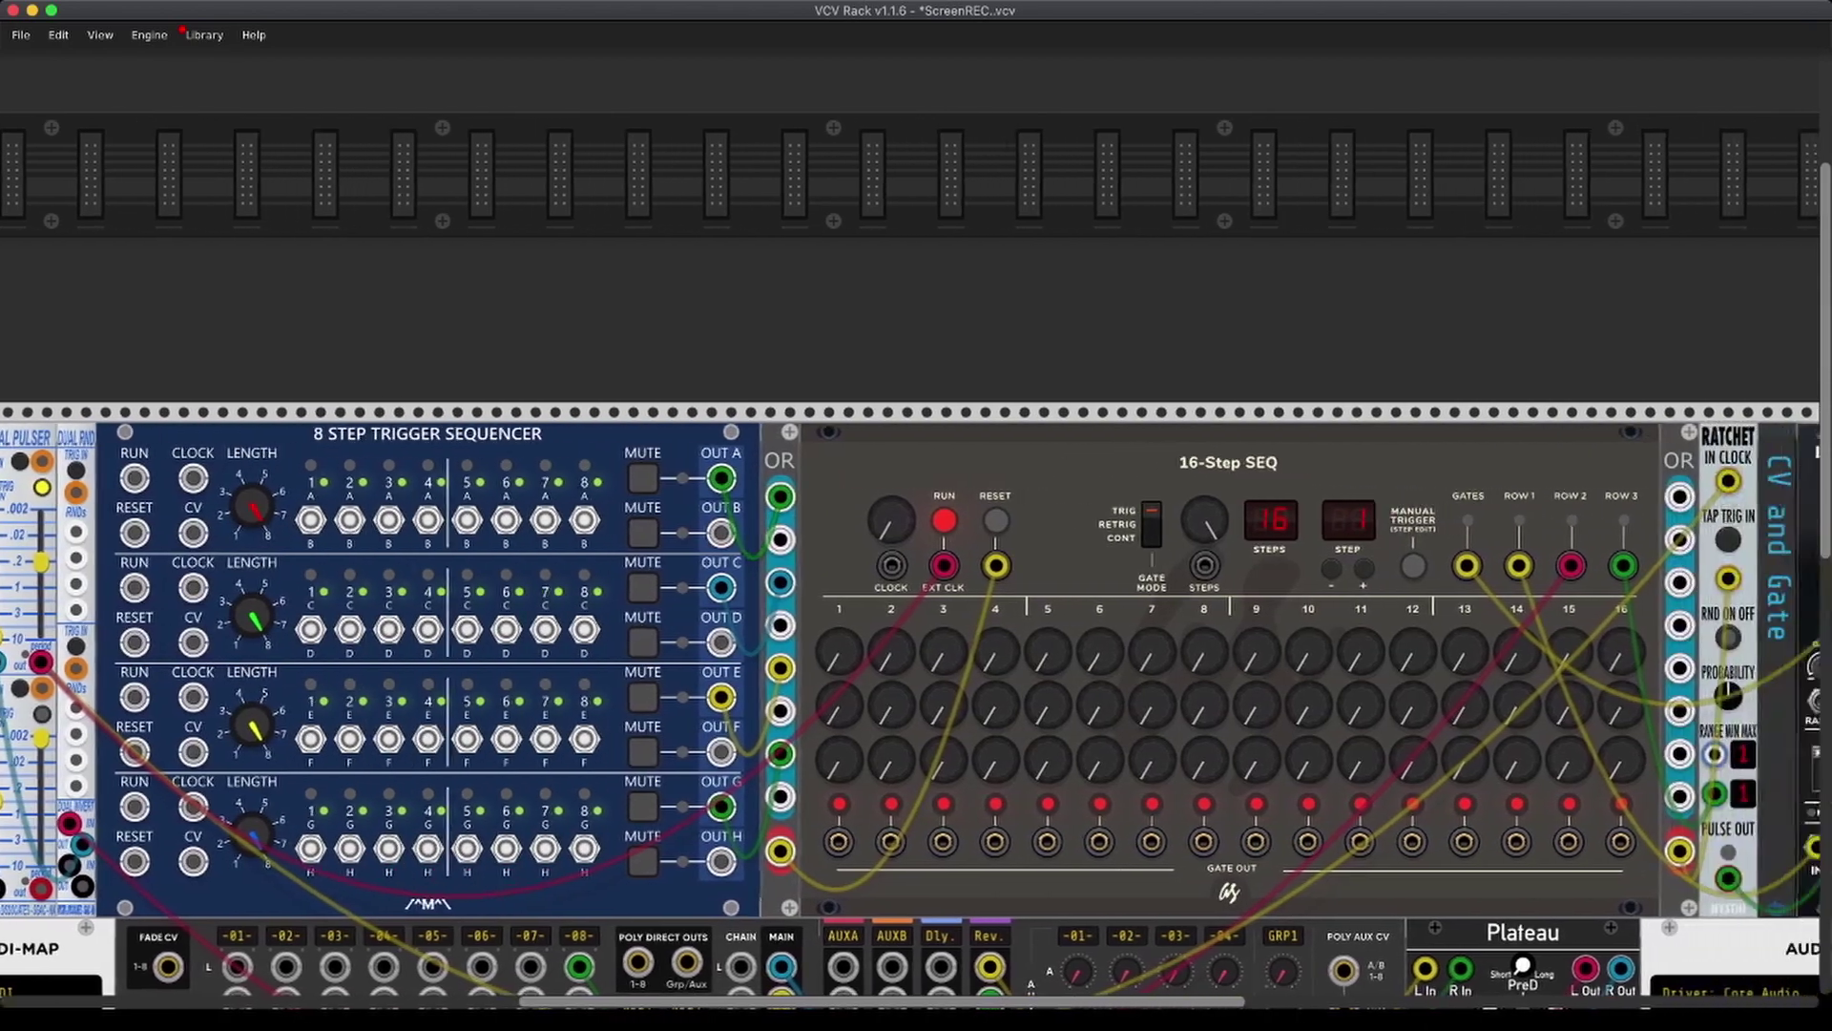
scroll(916, 668, right, 8)
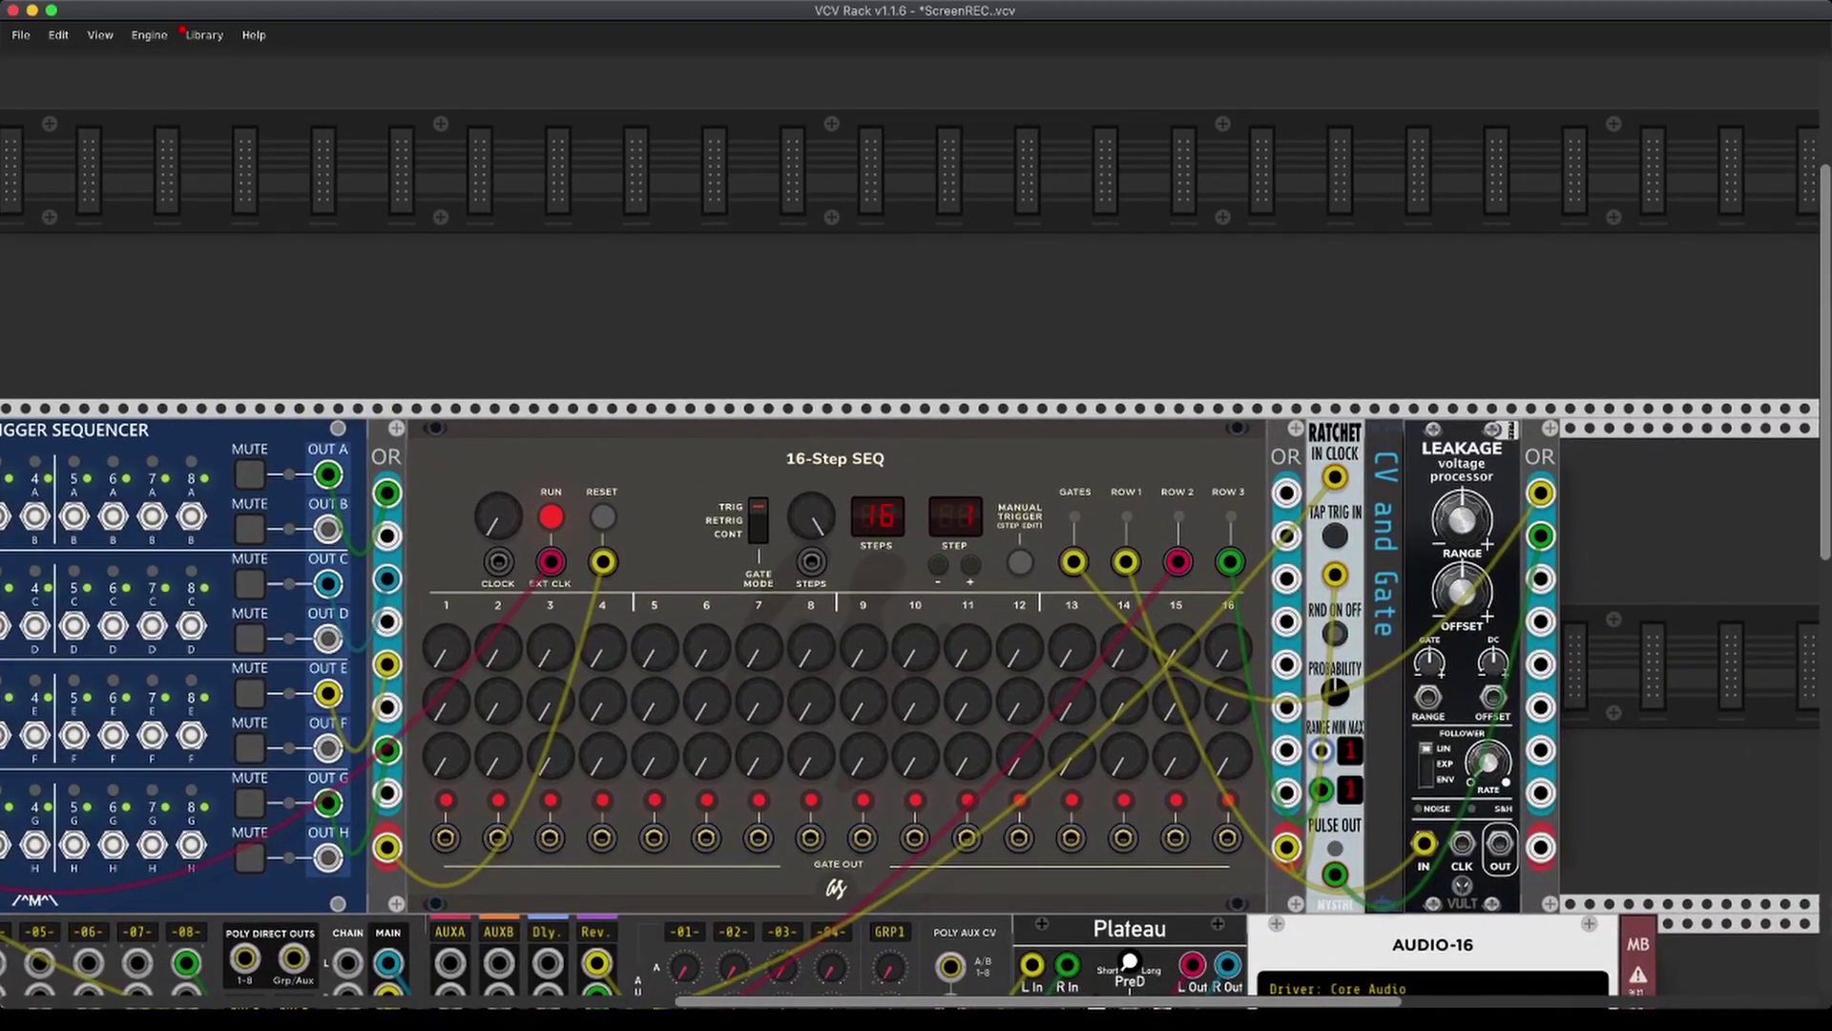
scroll(916, 668, left, 4)
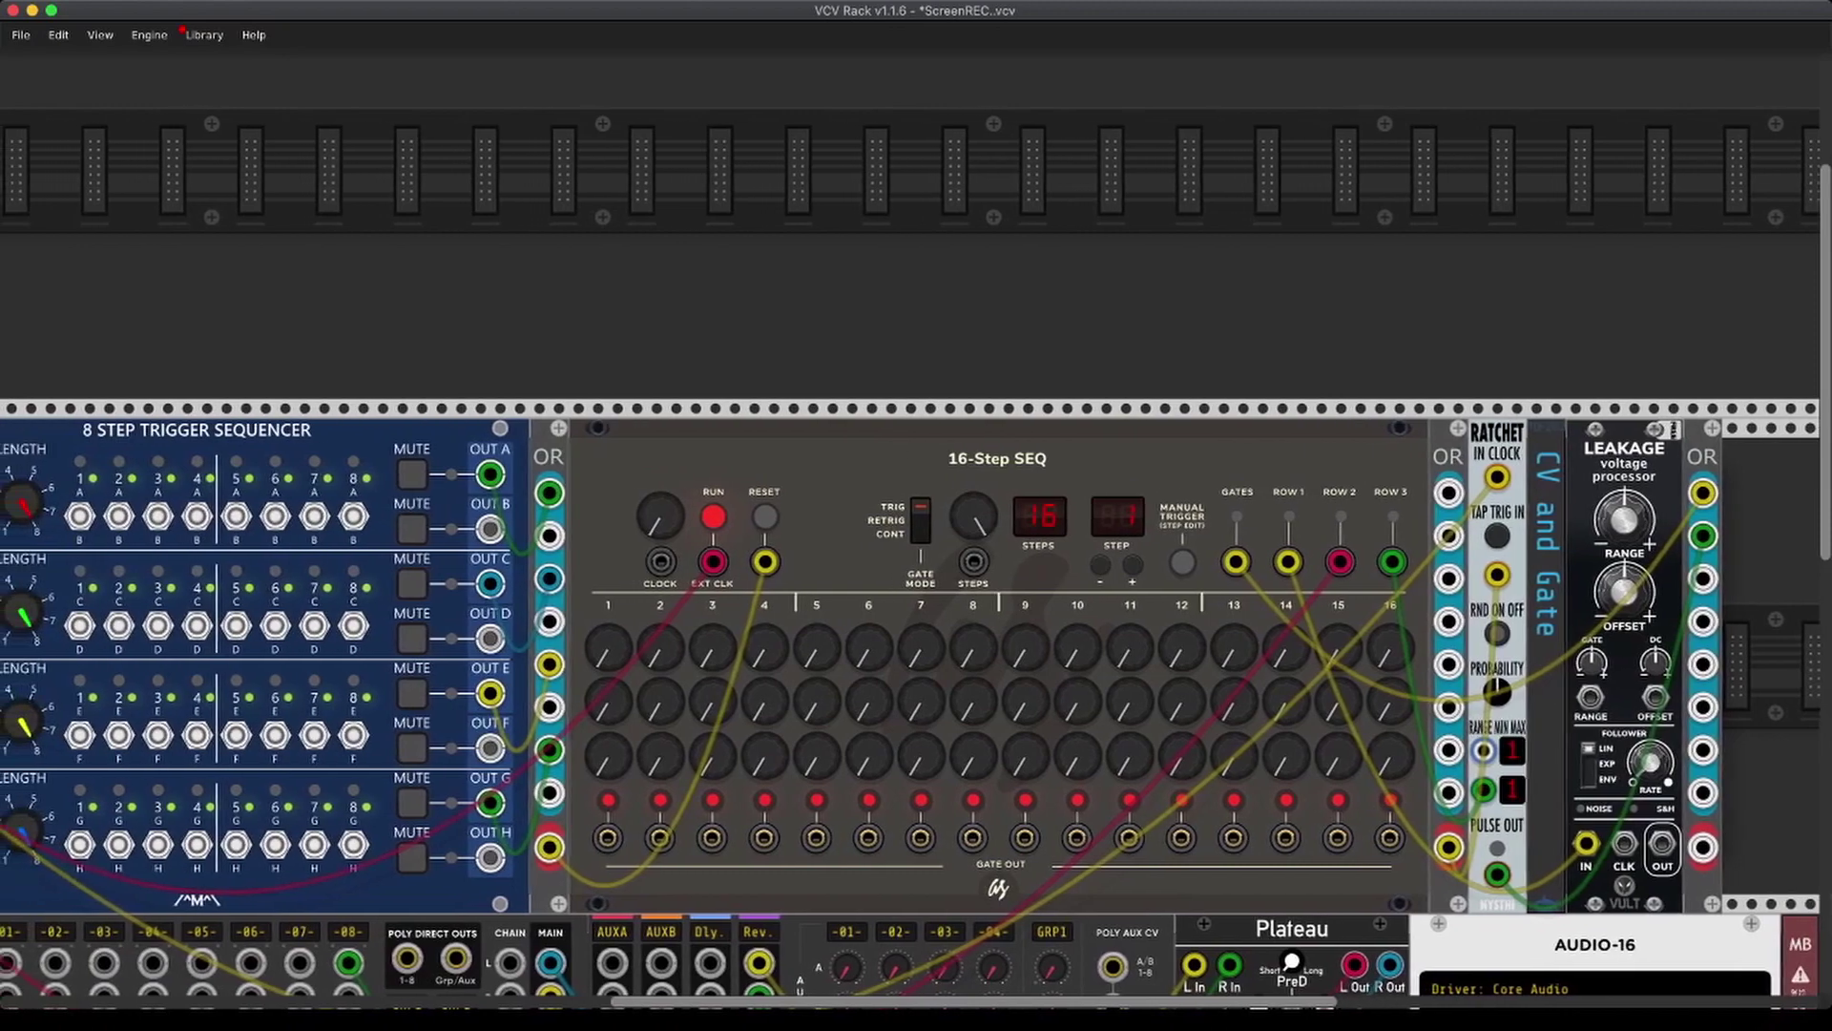
scroll(916, 668, left, 6)
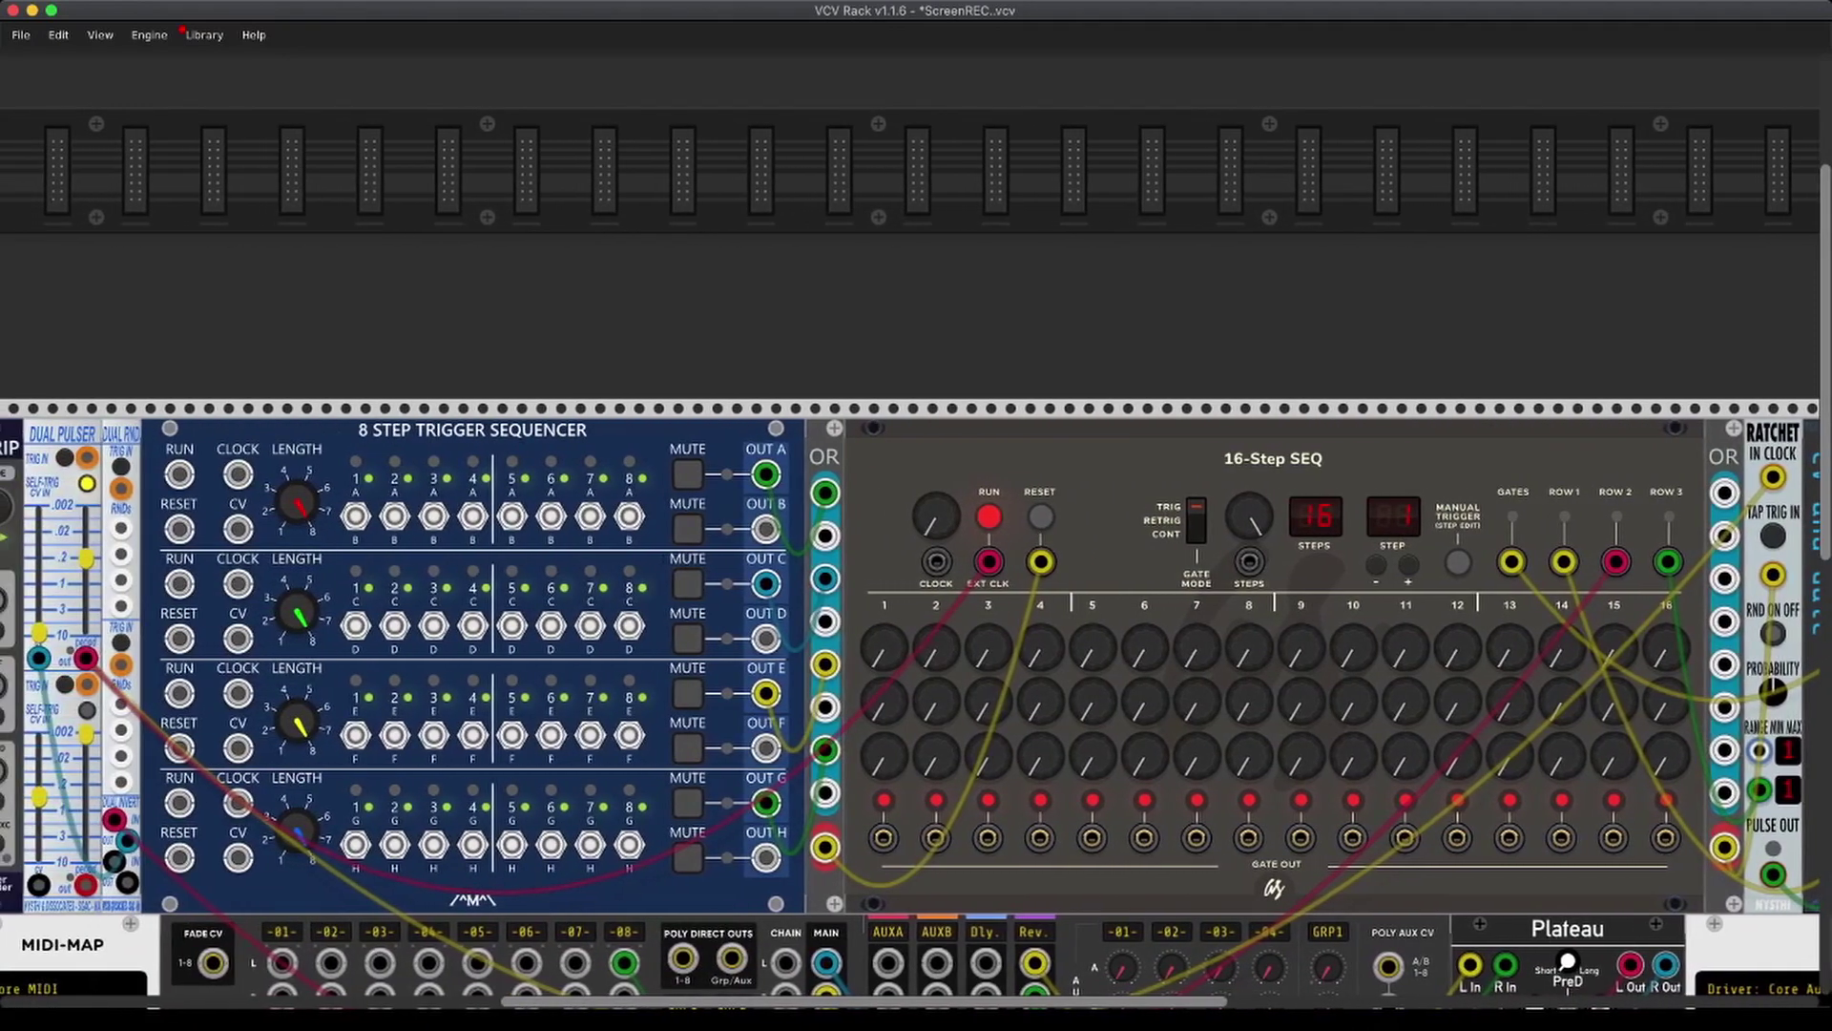
scroll(916, 668, left, 2)
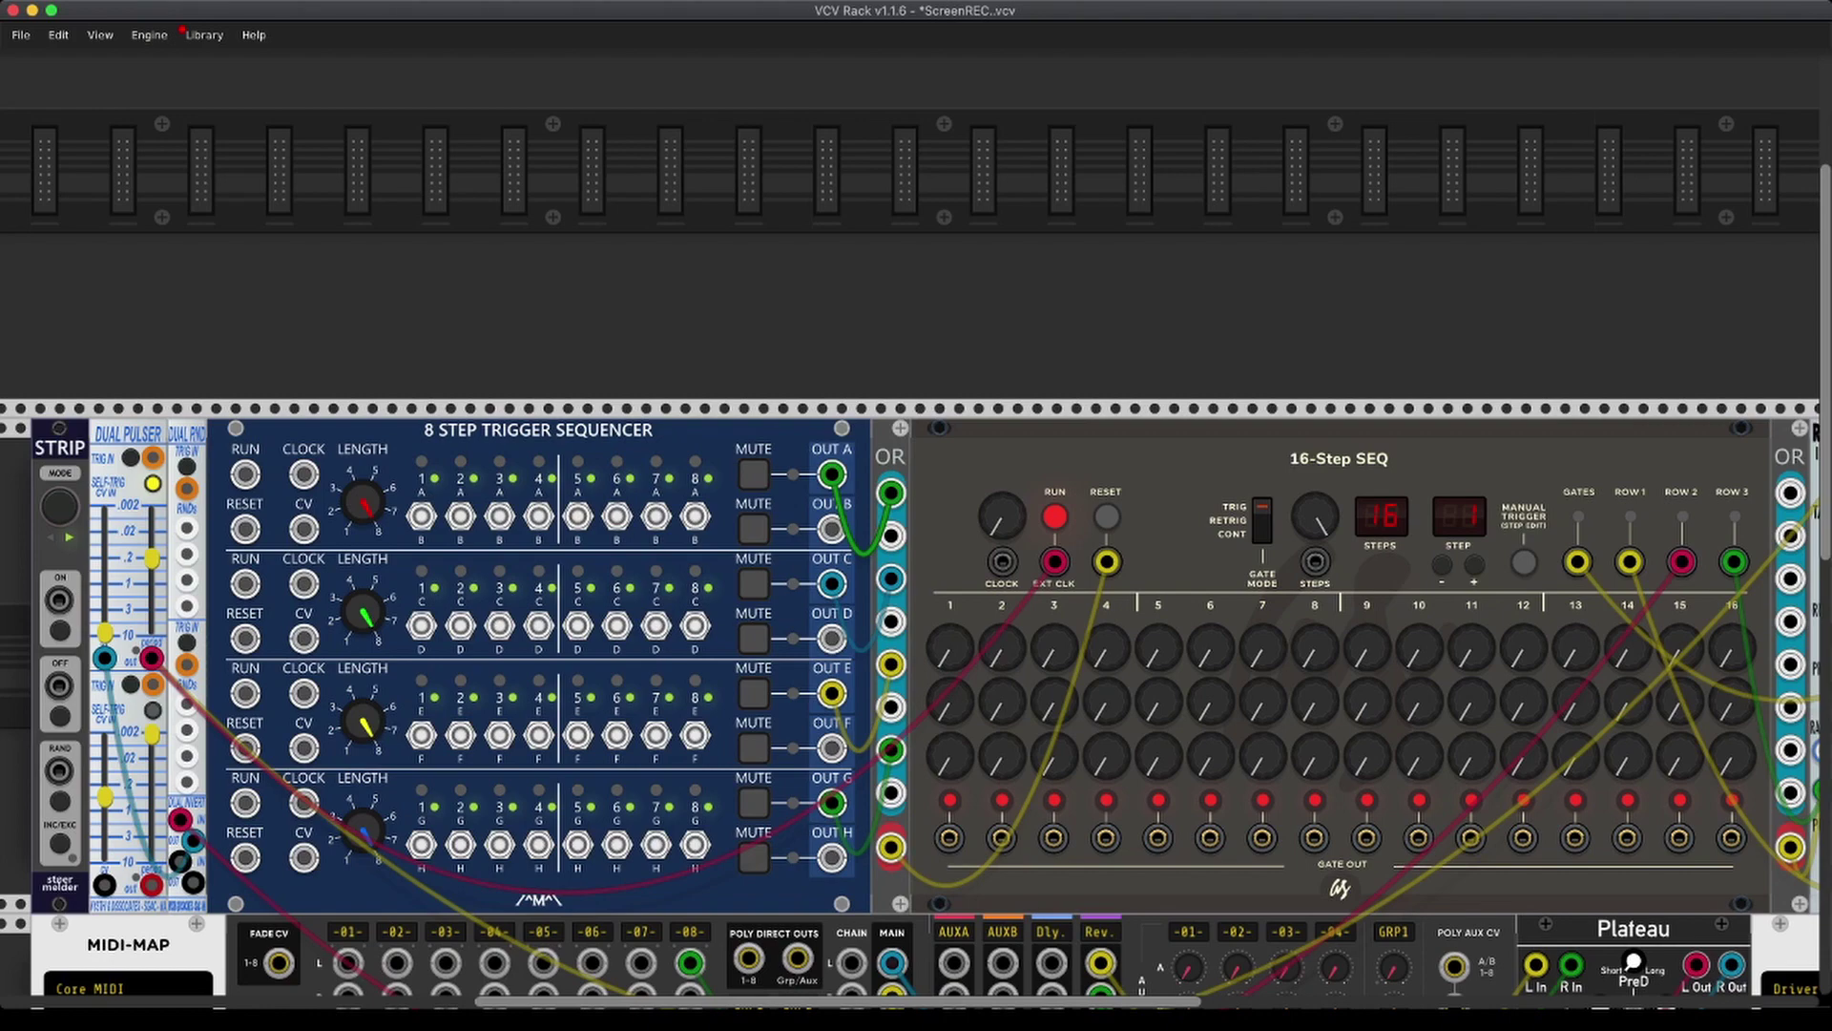
scroll(916, 668, right, 1)
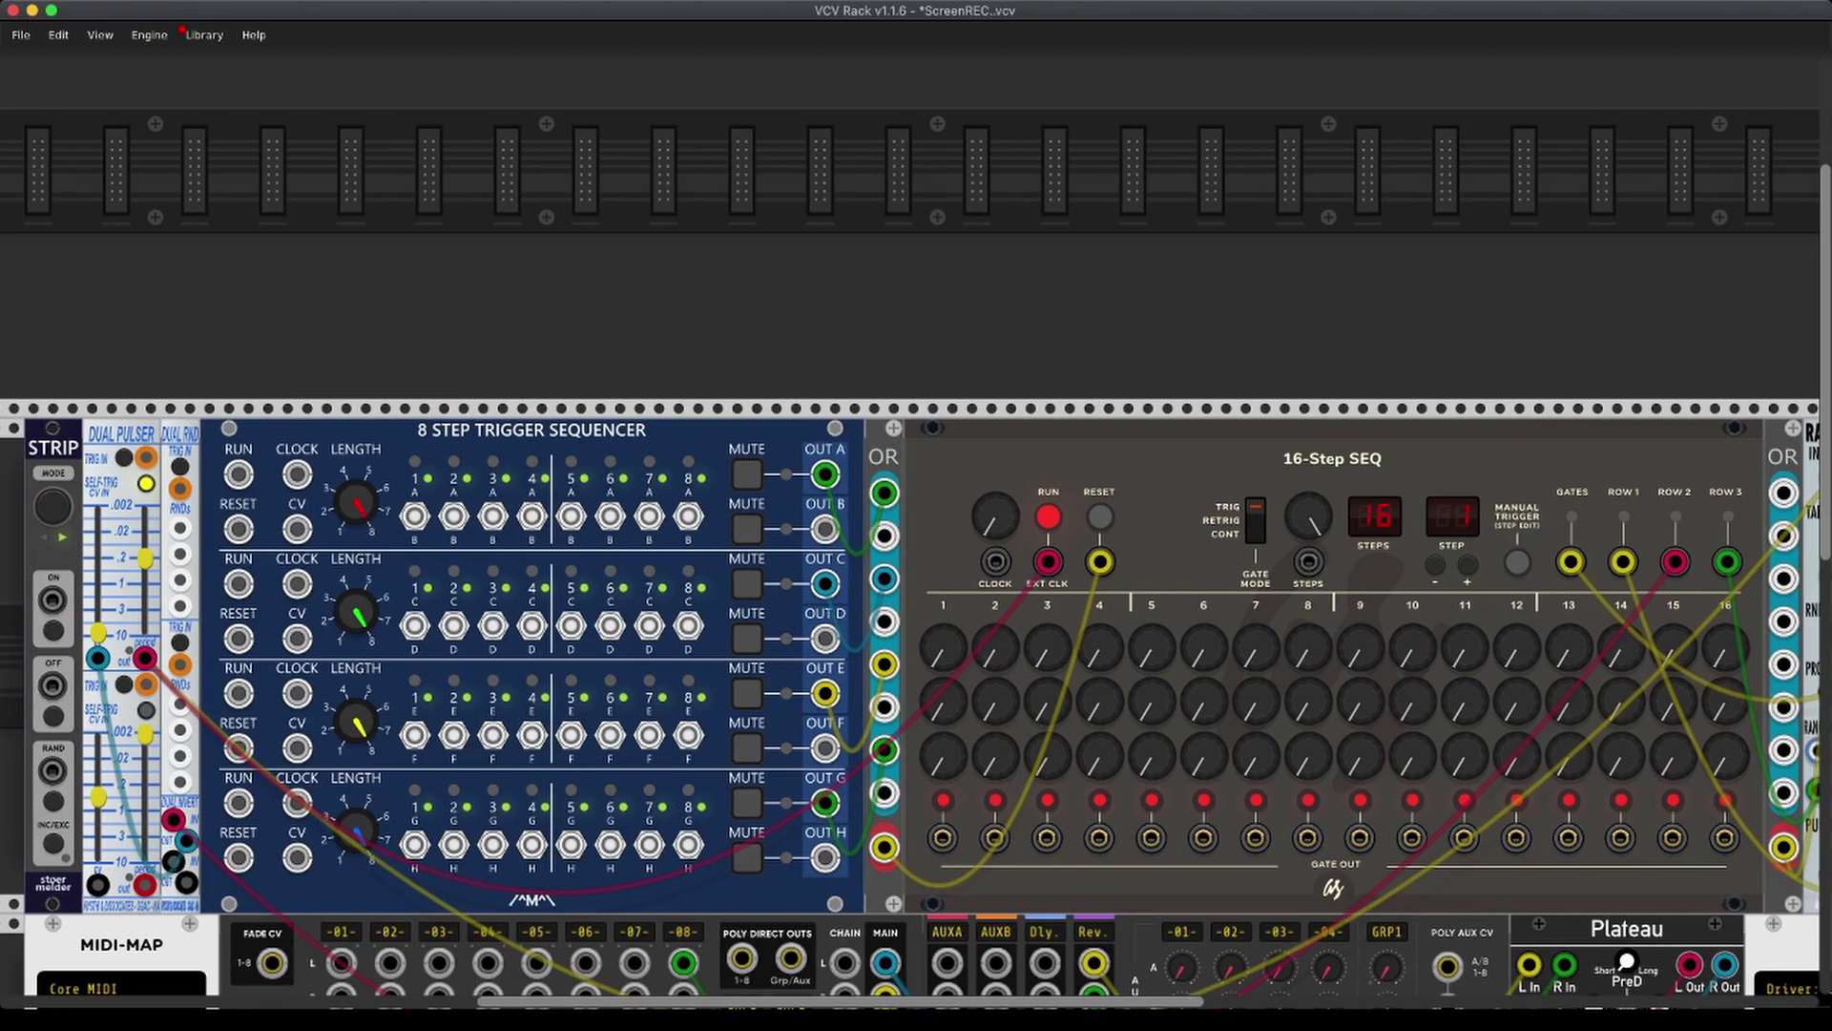
scroll(916, 668, right, 7)
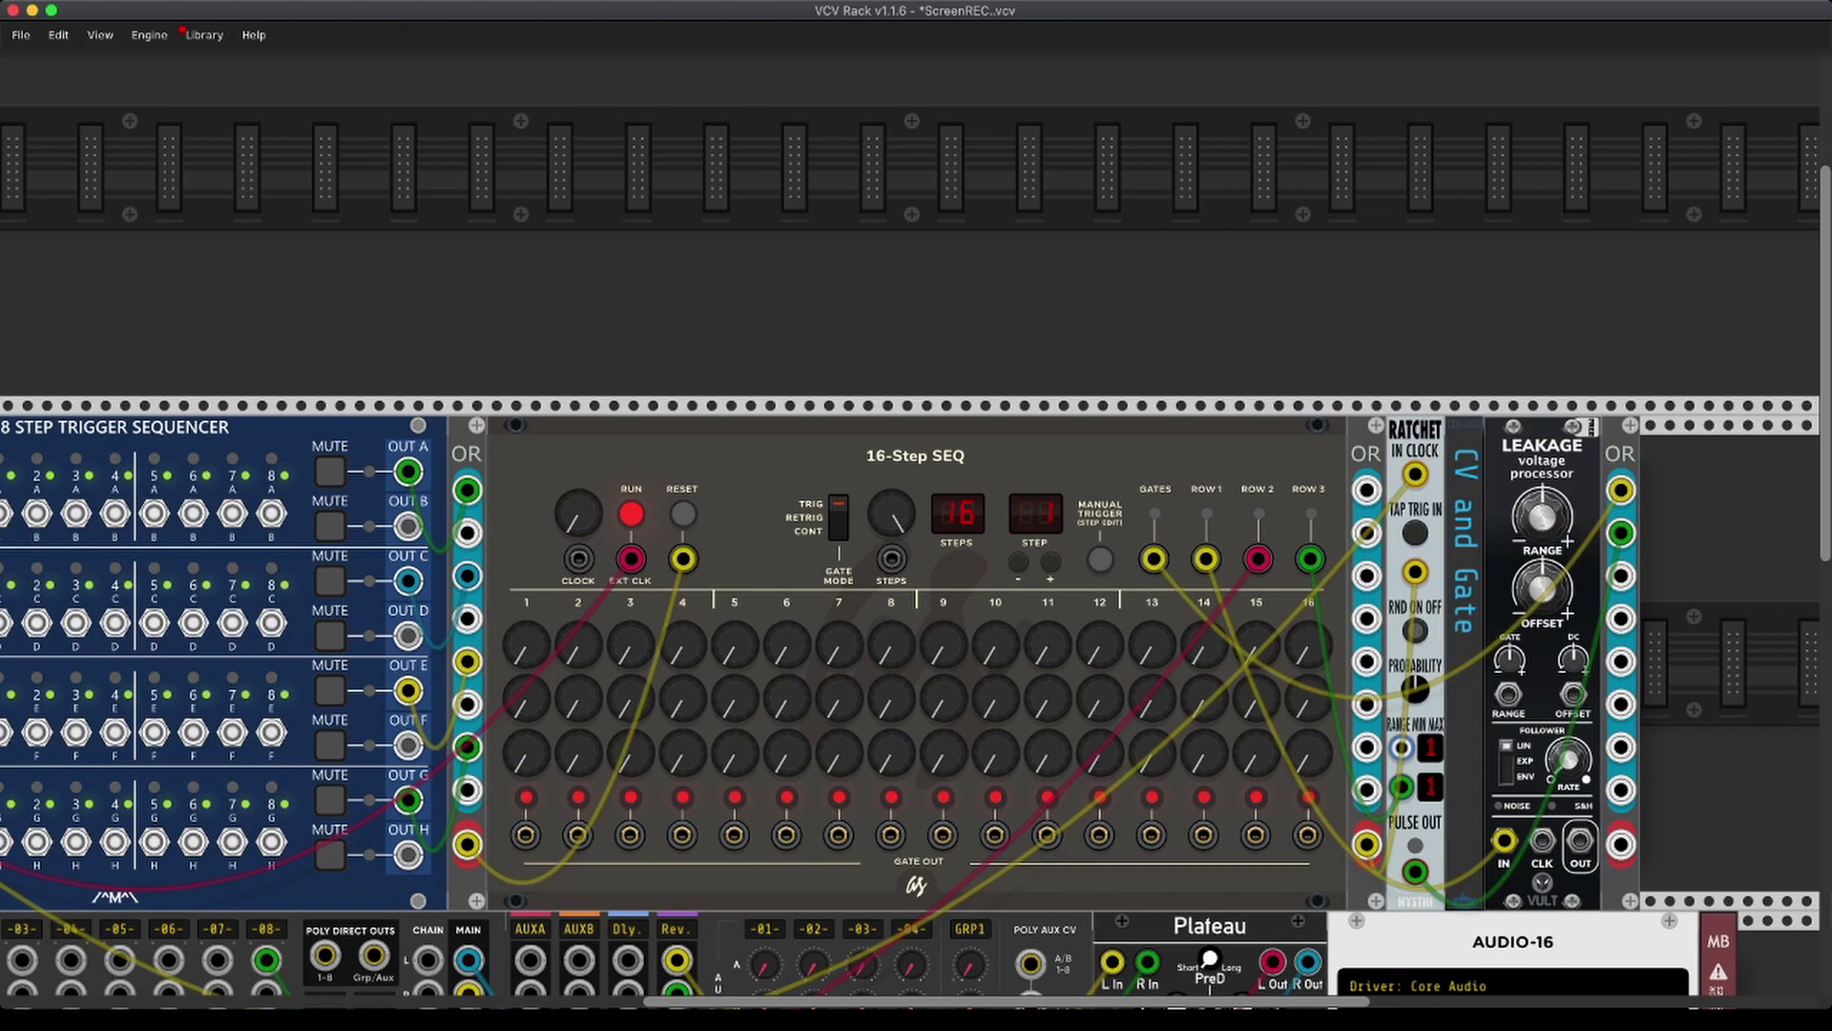
scroll(916, 668, left, 10)
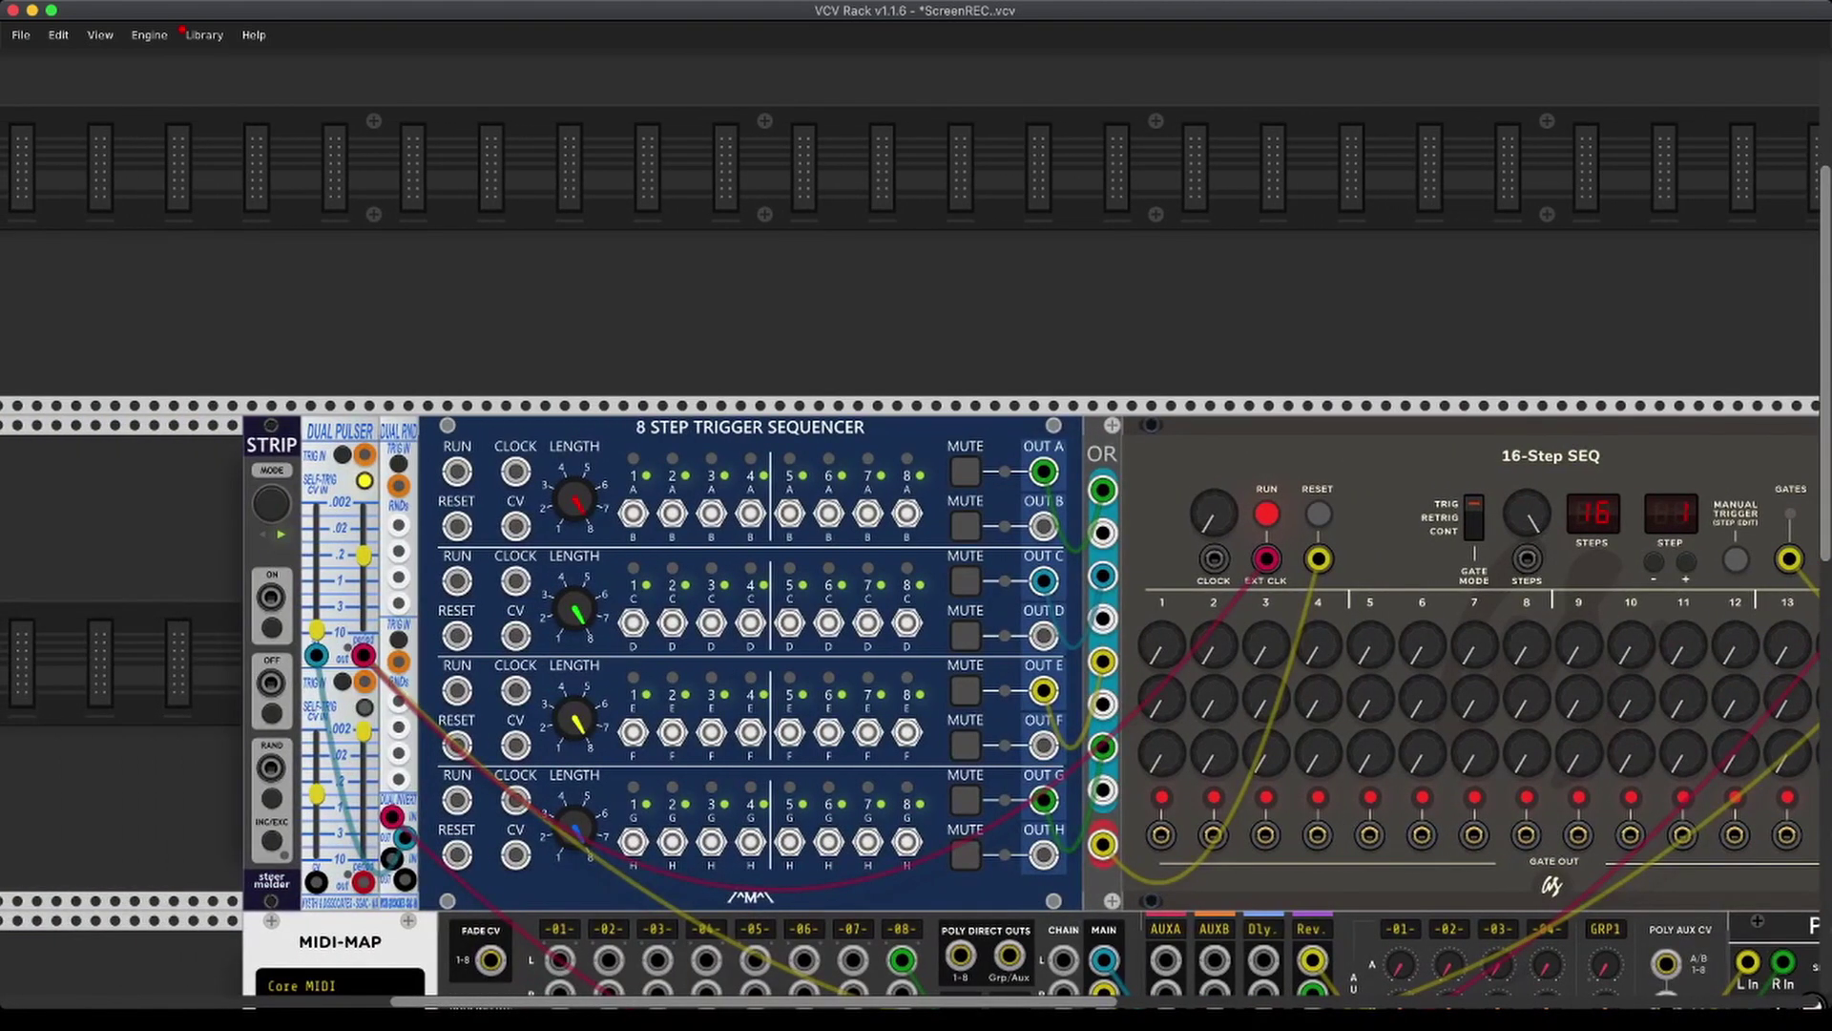
Open the list of strip presets for the STRIP module
right_click(271, 444)
mouse_move(298, 762)
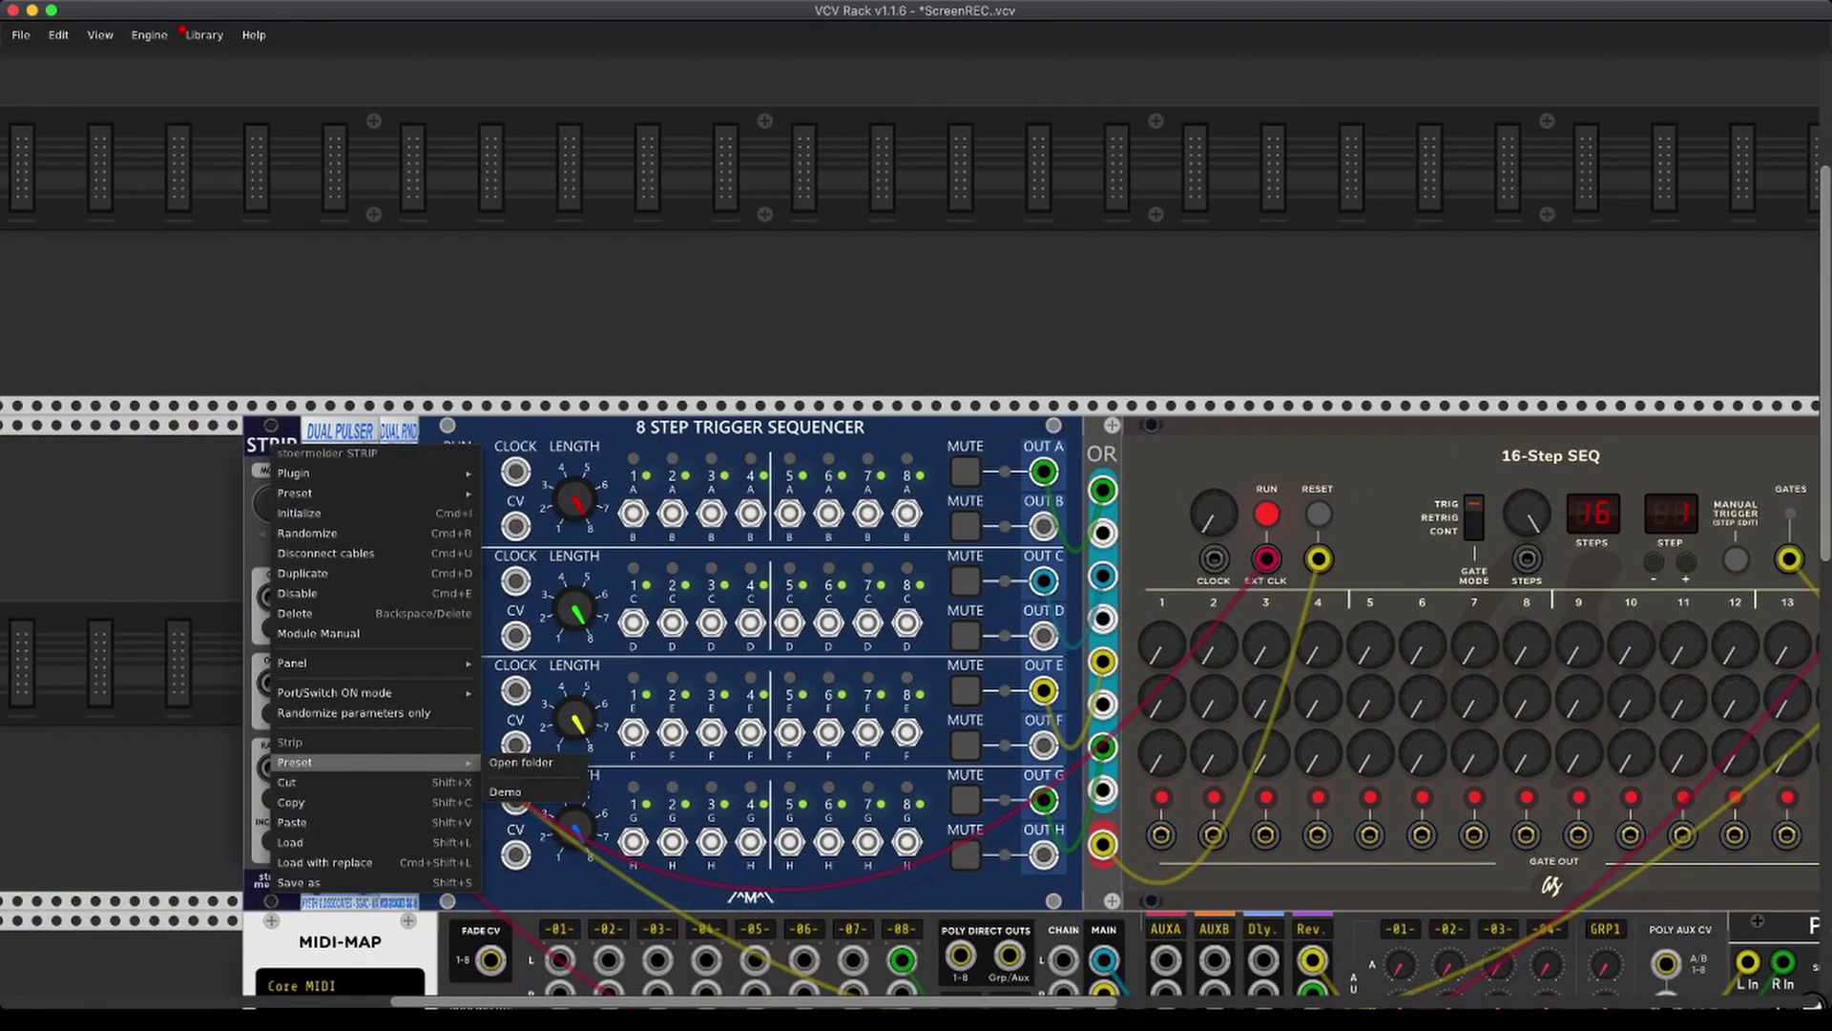